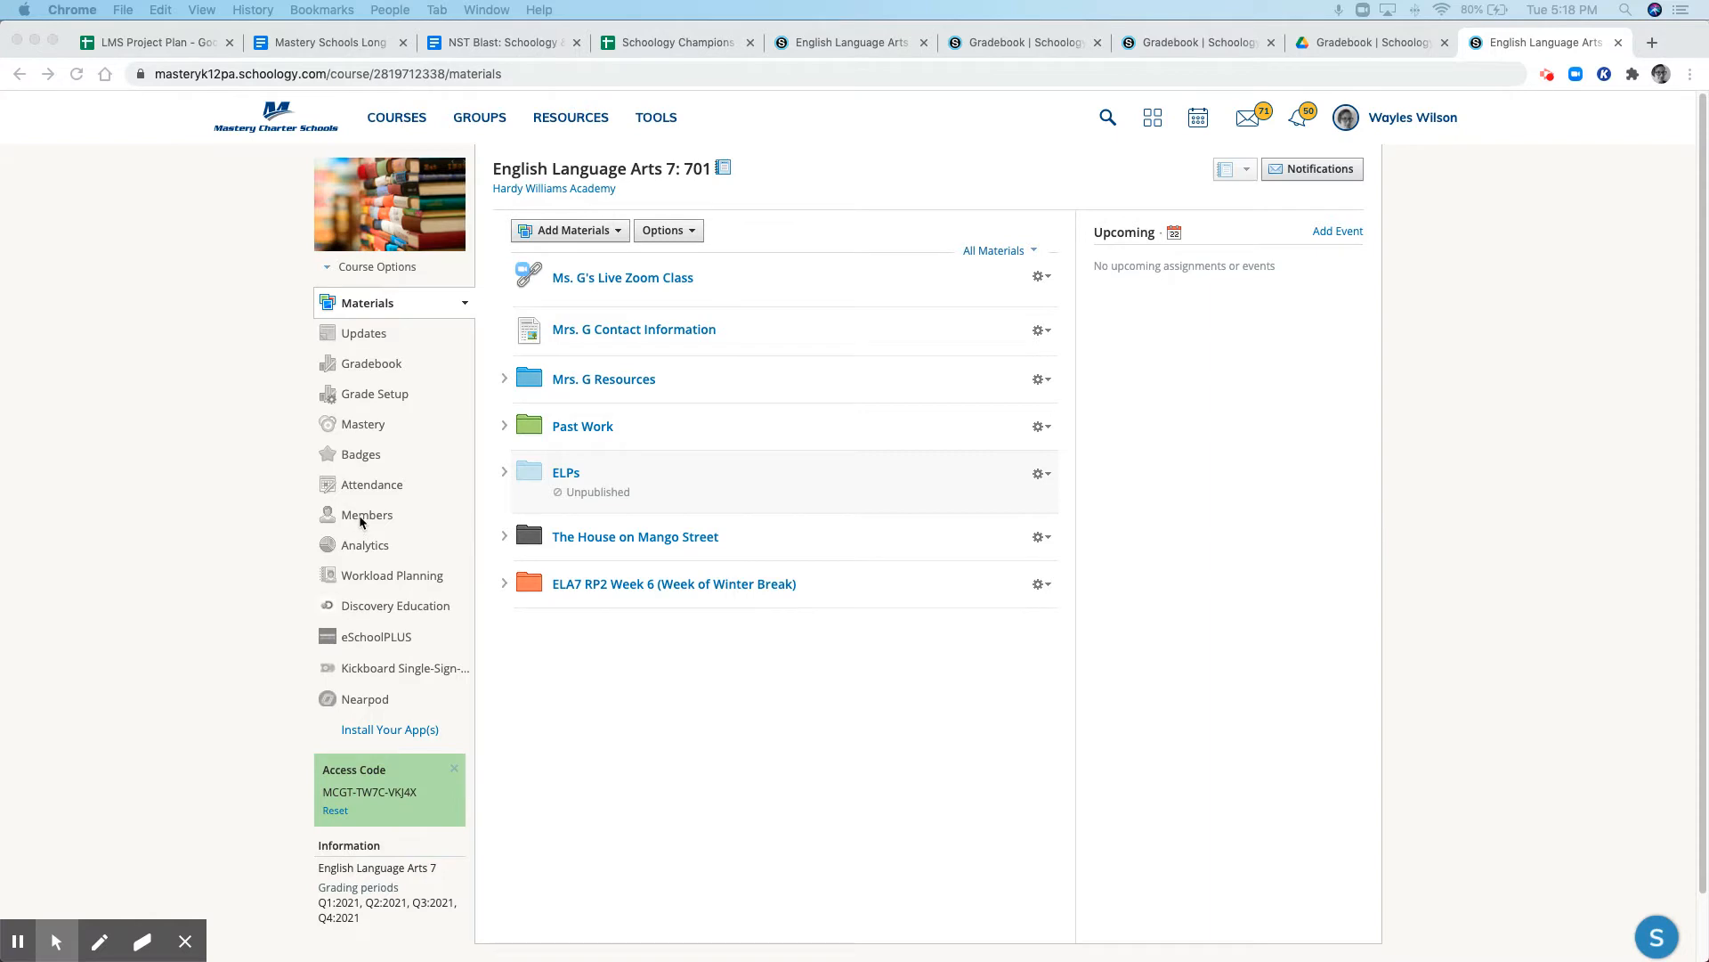
List the inactive members of English Language Arts 7: 701 and open the first student's actions to find the re-enroll option.
left_click(360, 518)
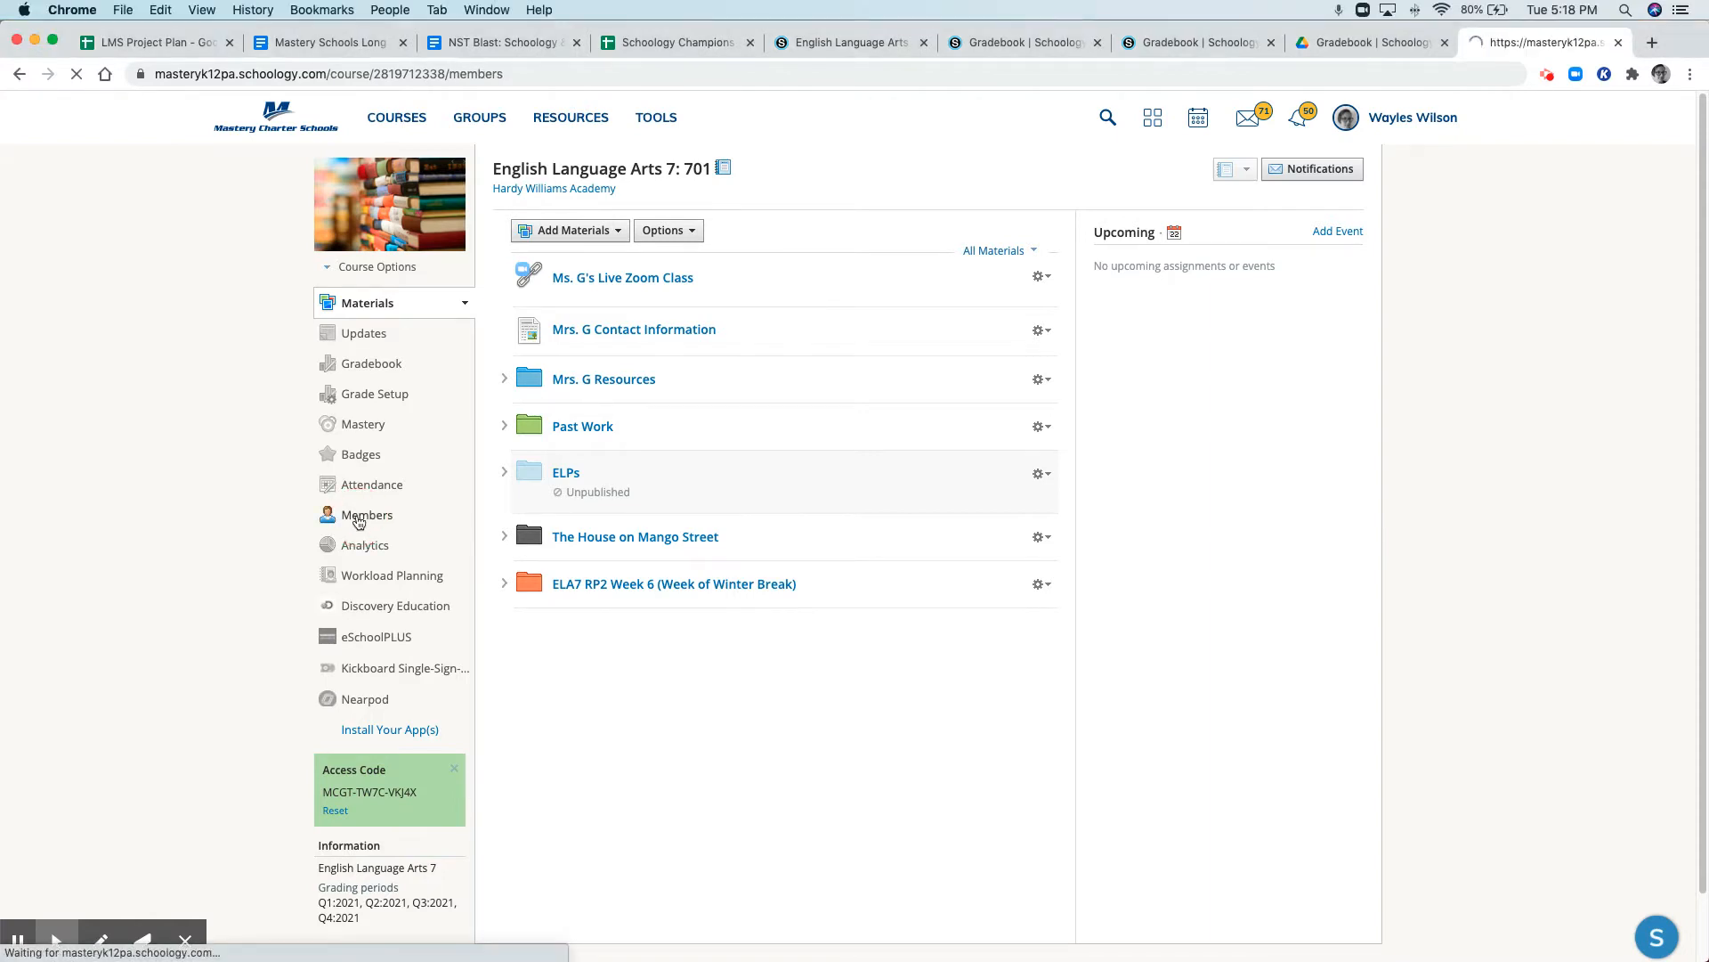
left_click(790, 240)
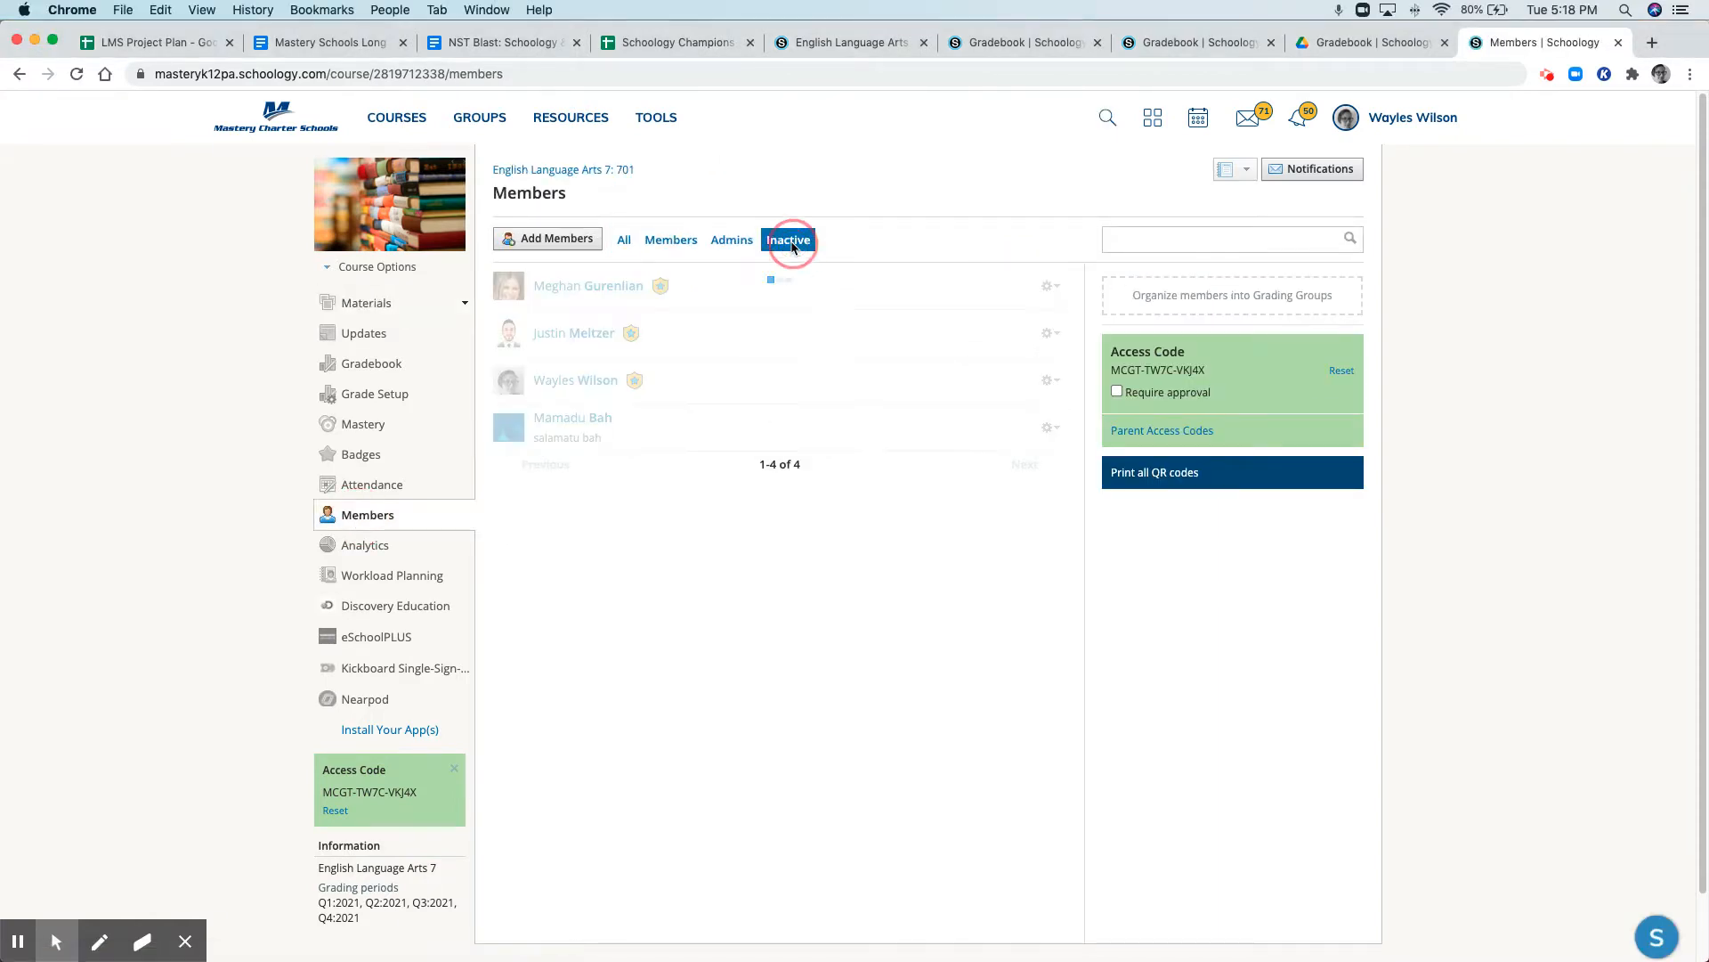
left_click(1049, 286)
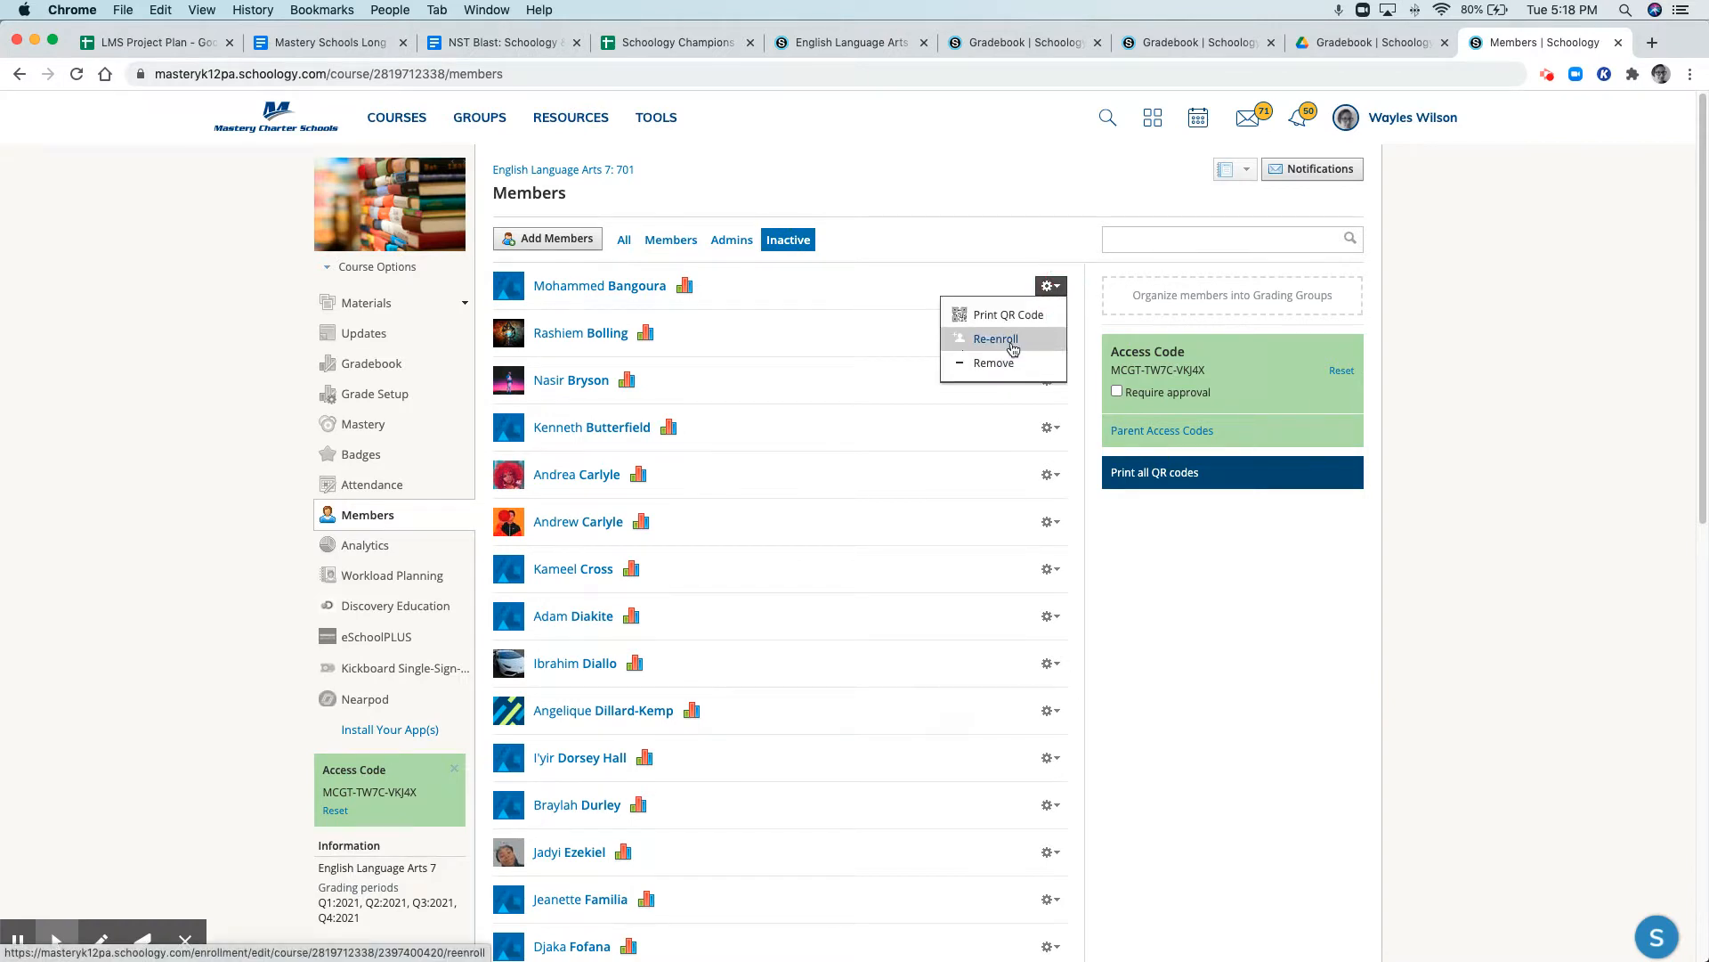
Export the English Language Arts 7: 701 gradebook as a CSV for import into other system.
left_click(358, 367)
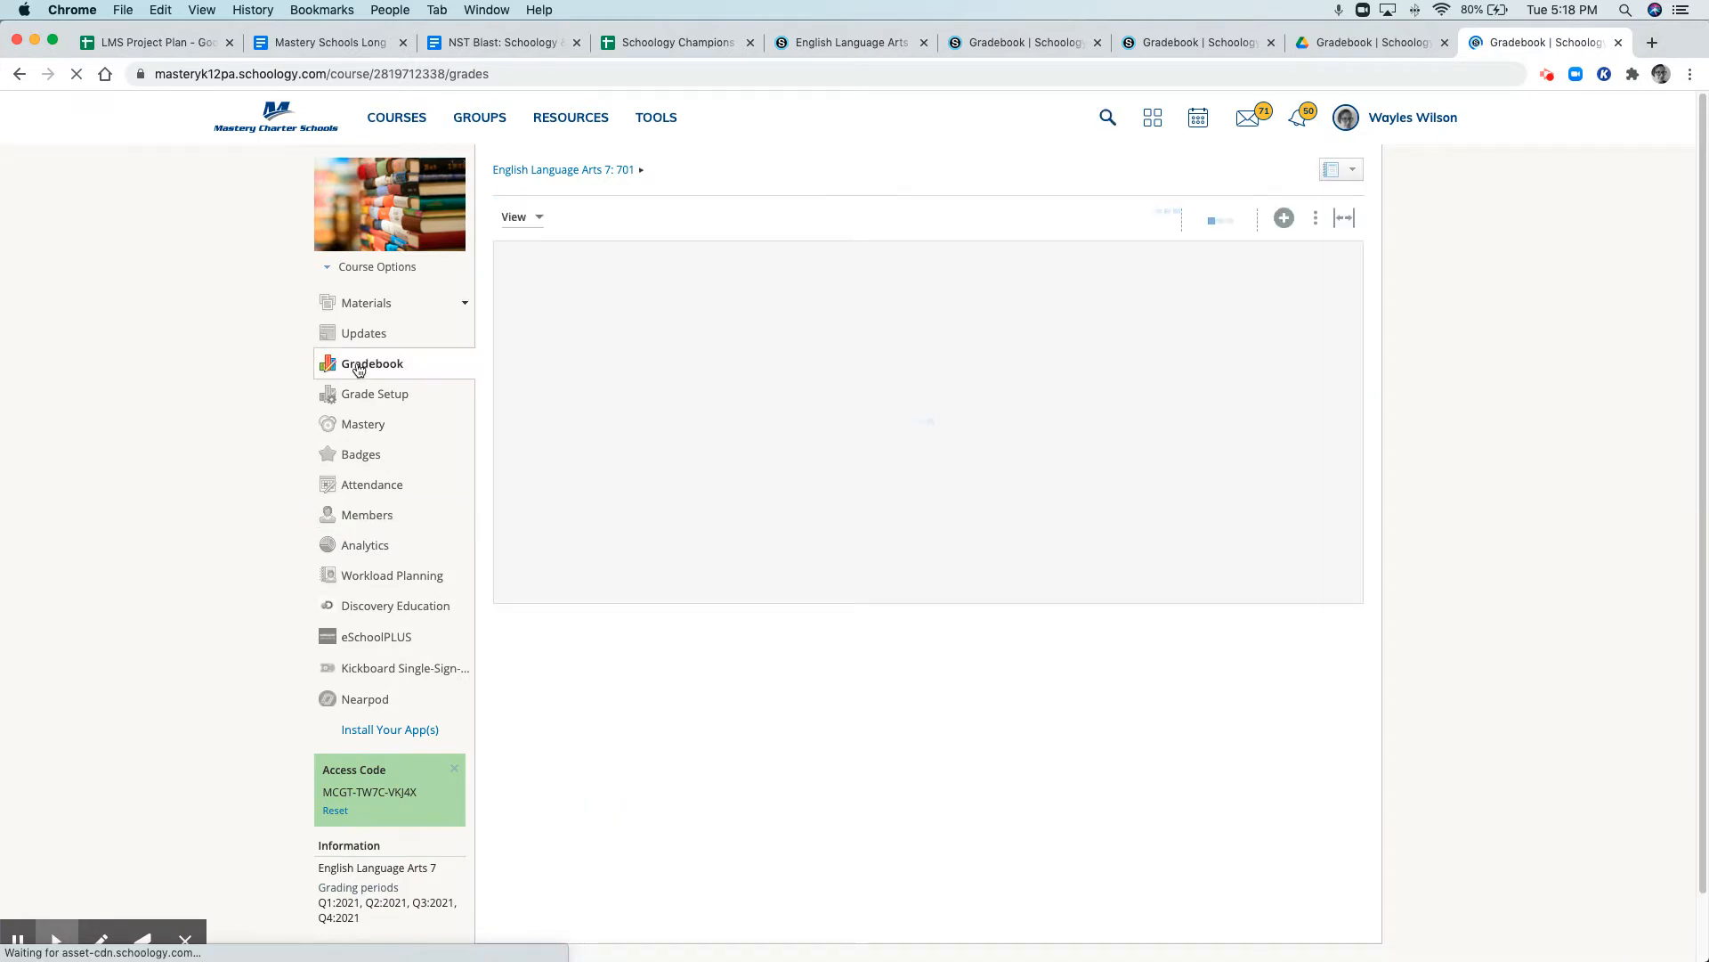
left_click(1316, 221)
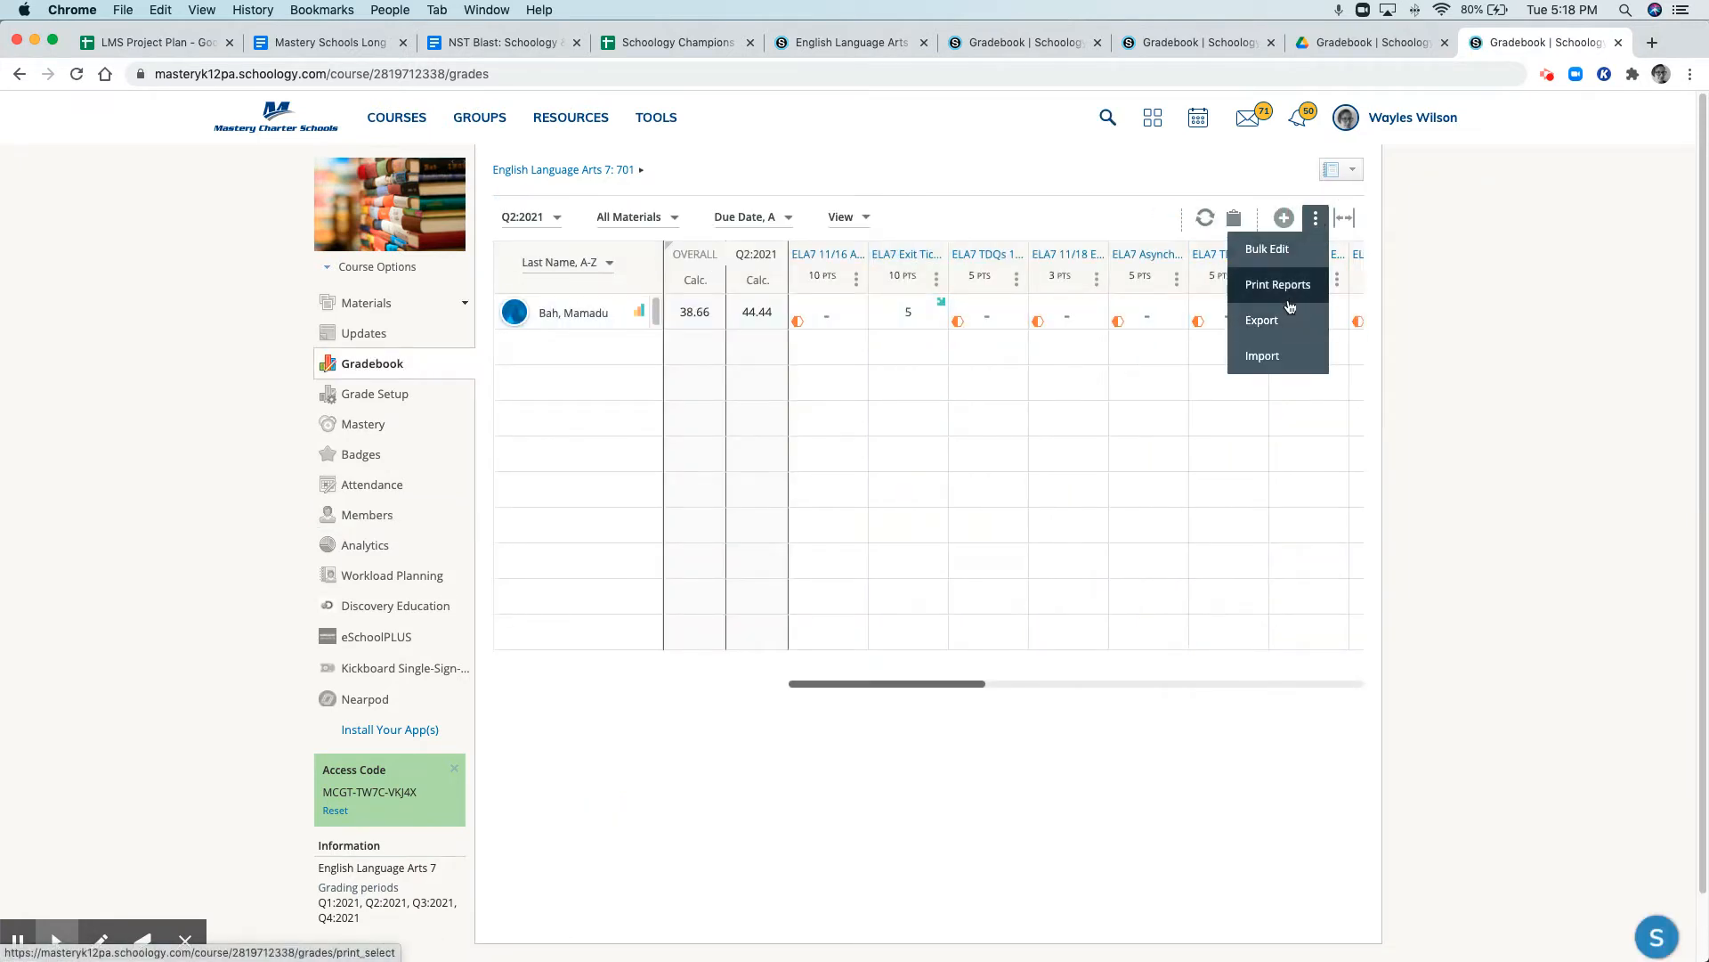
left_click(1275, 323)
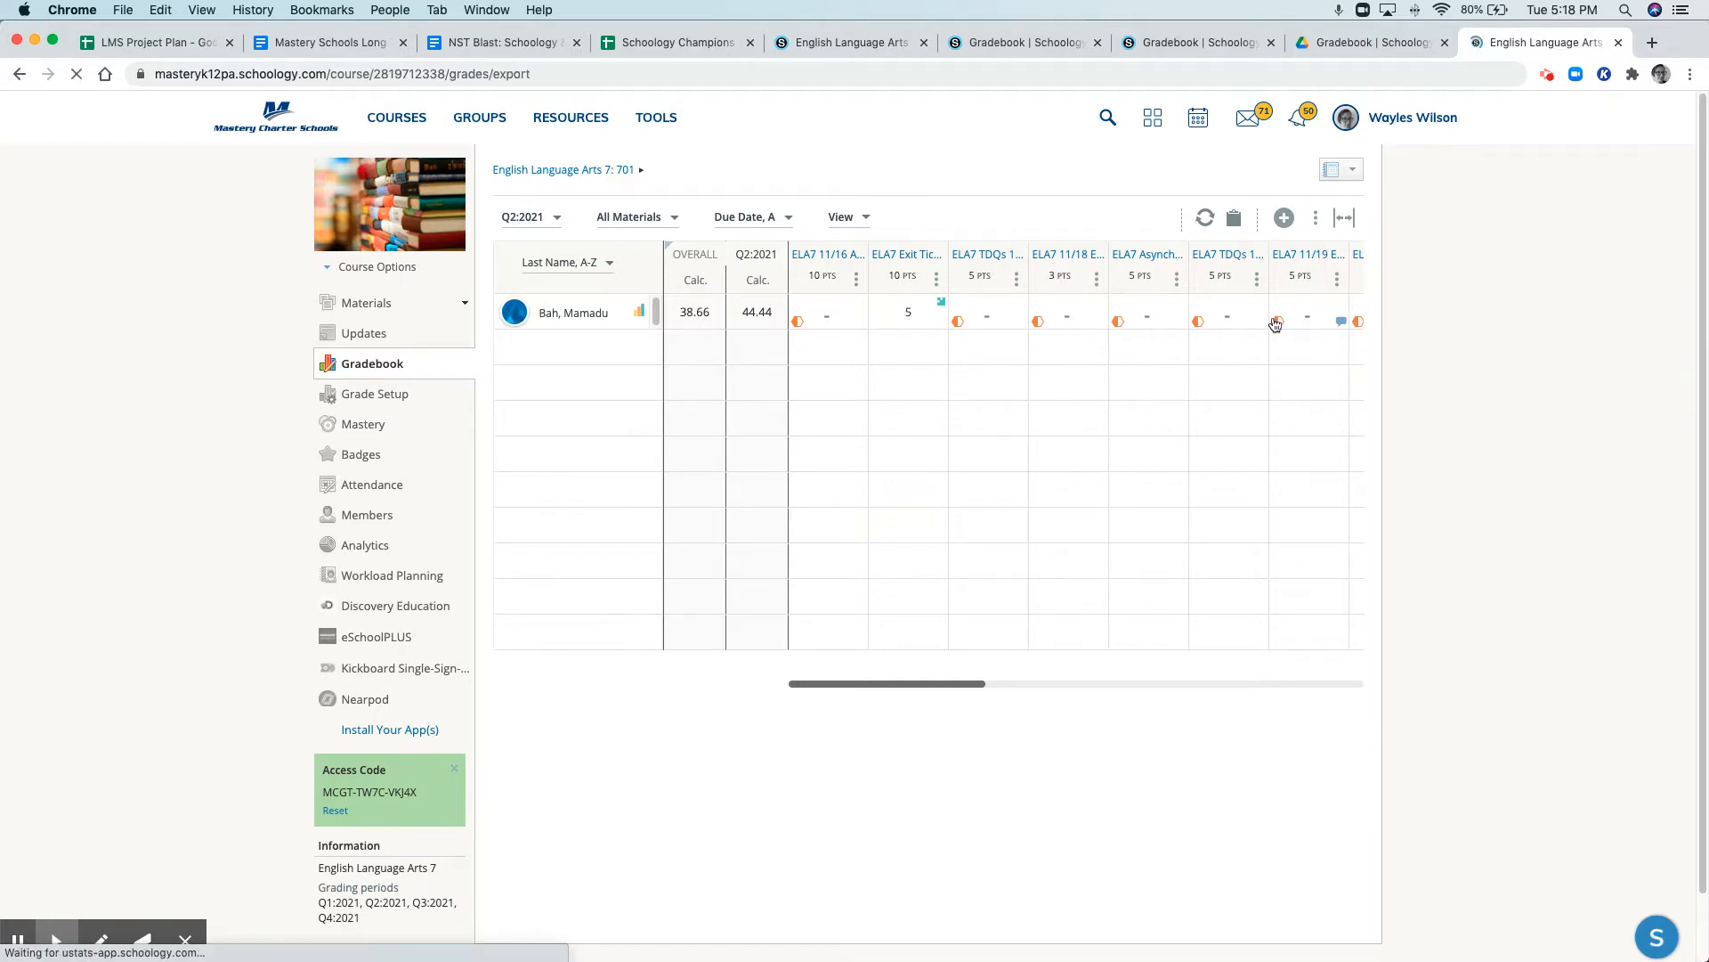
left_click(556, 432)
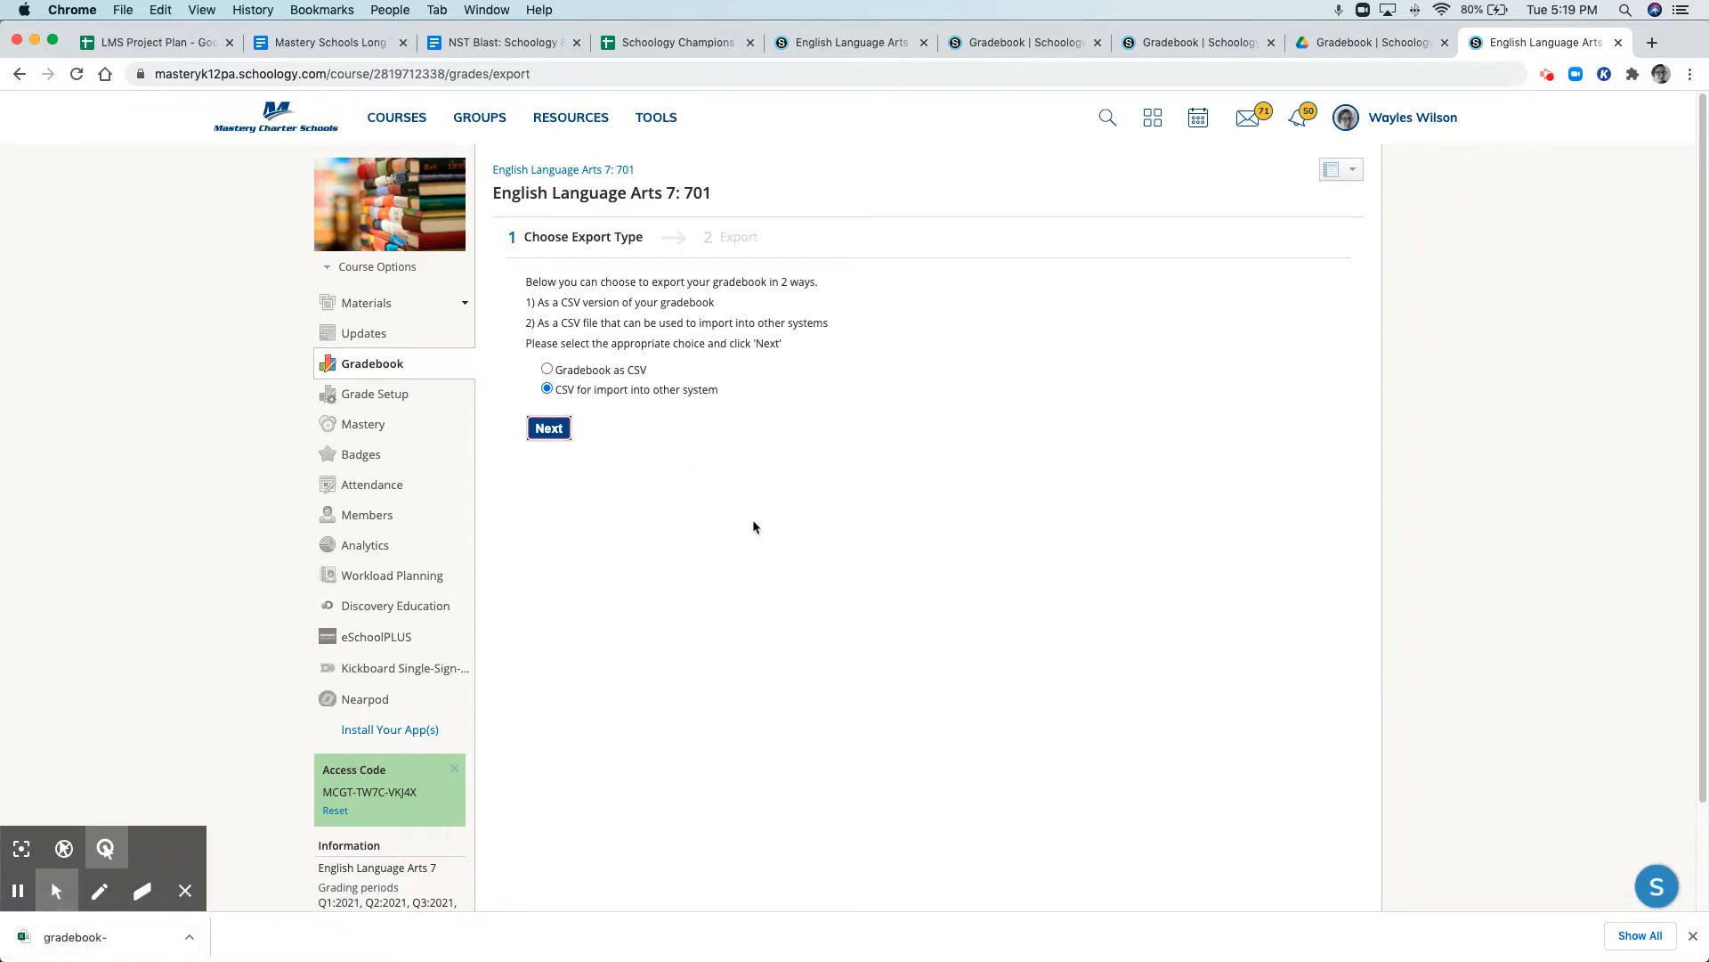
Open the eSchoolPLUS configuration for English Language Arts 7: Section 202, reloading the page when it is blank.
left_click(1200, 40)
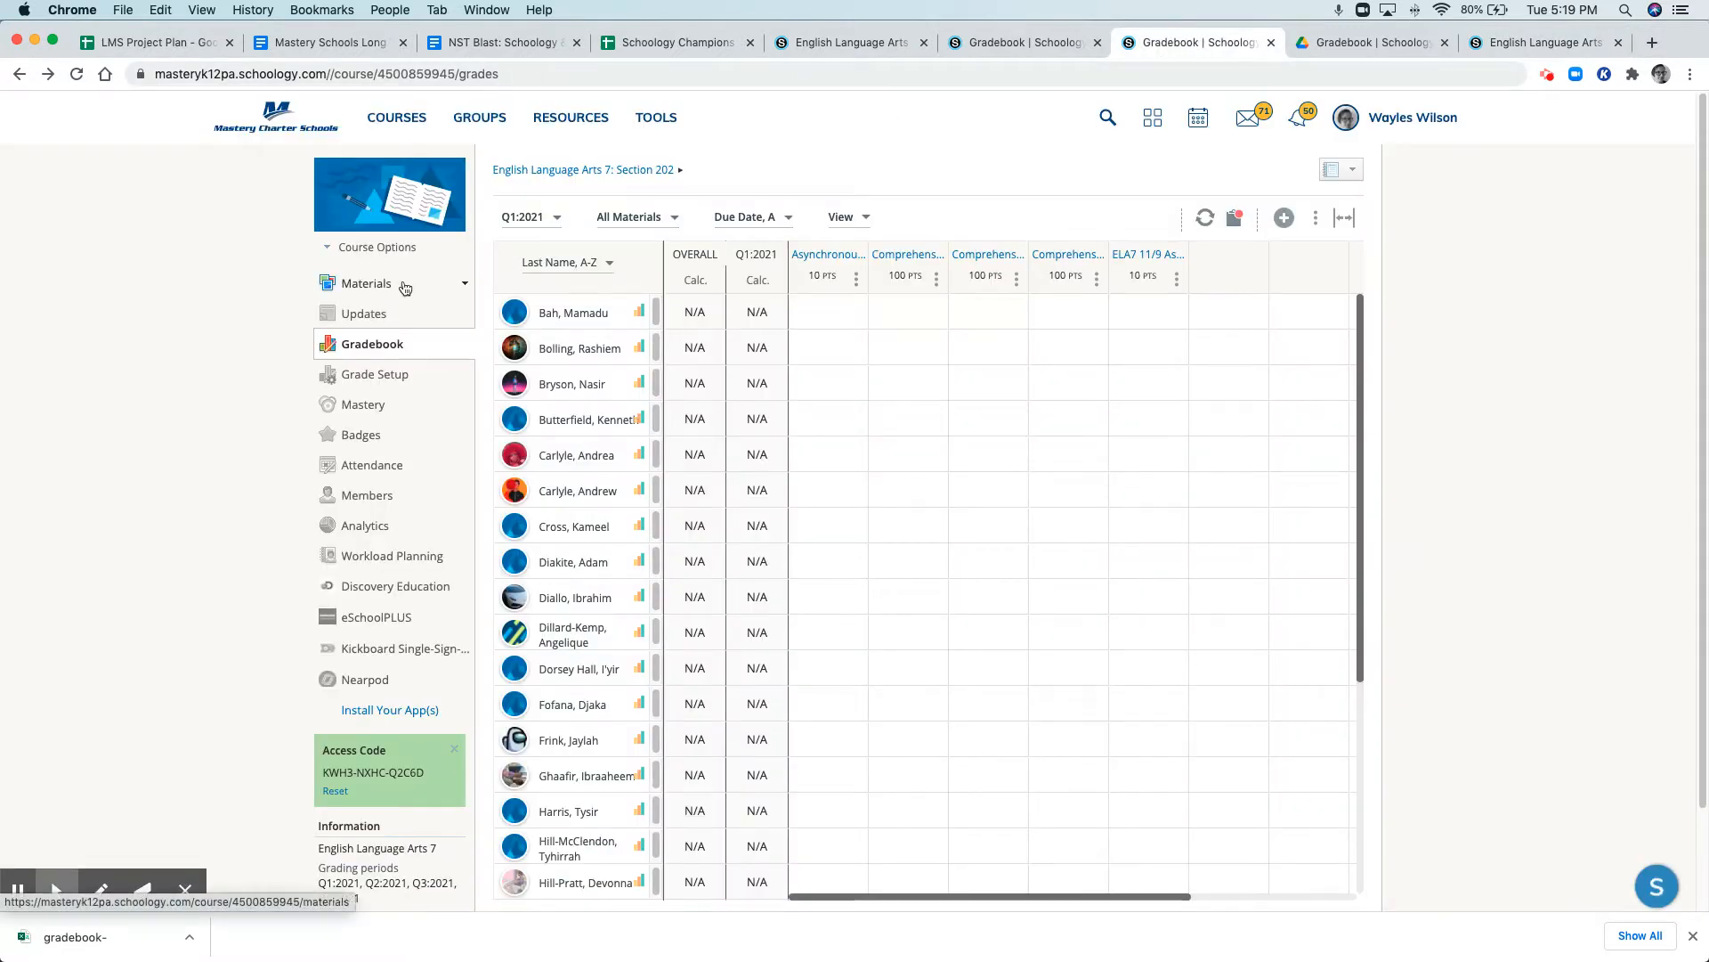
left_click(365, 619)
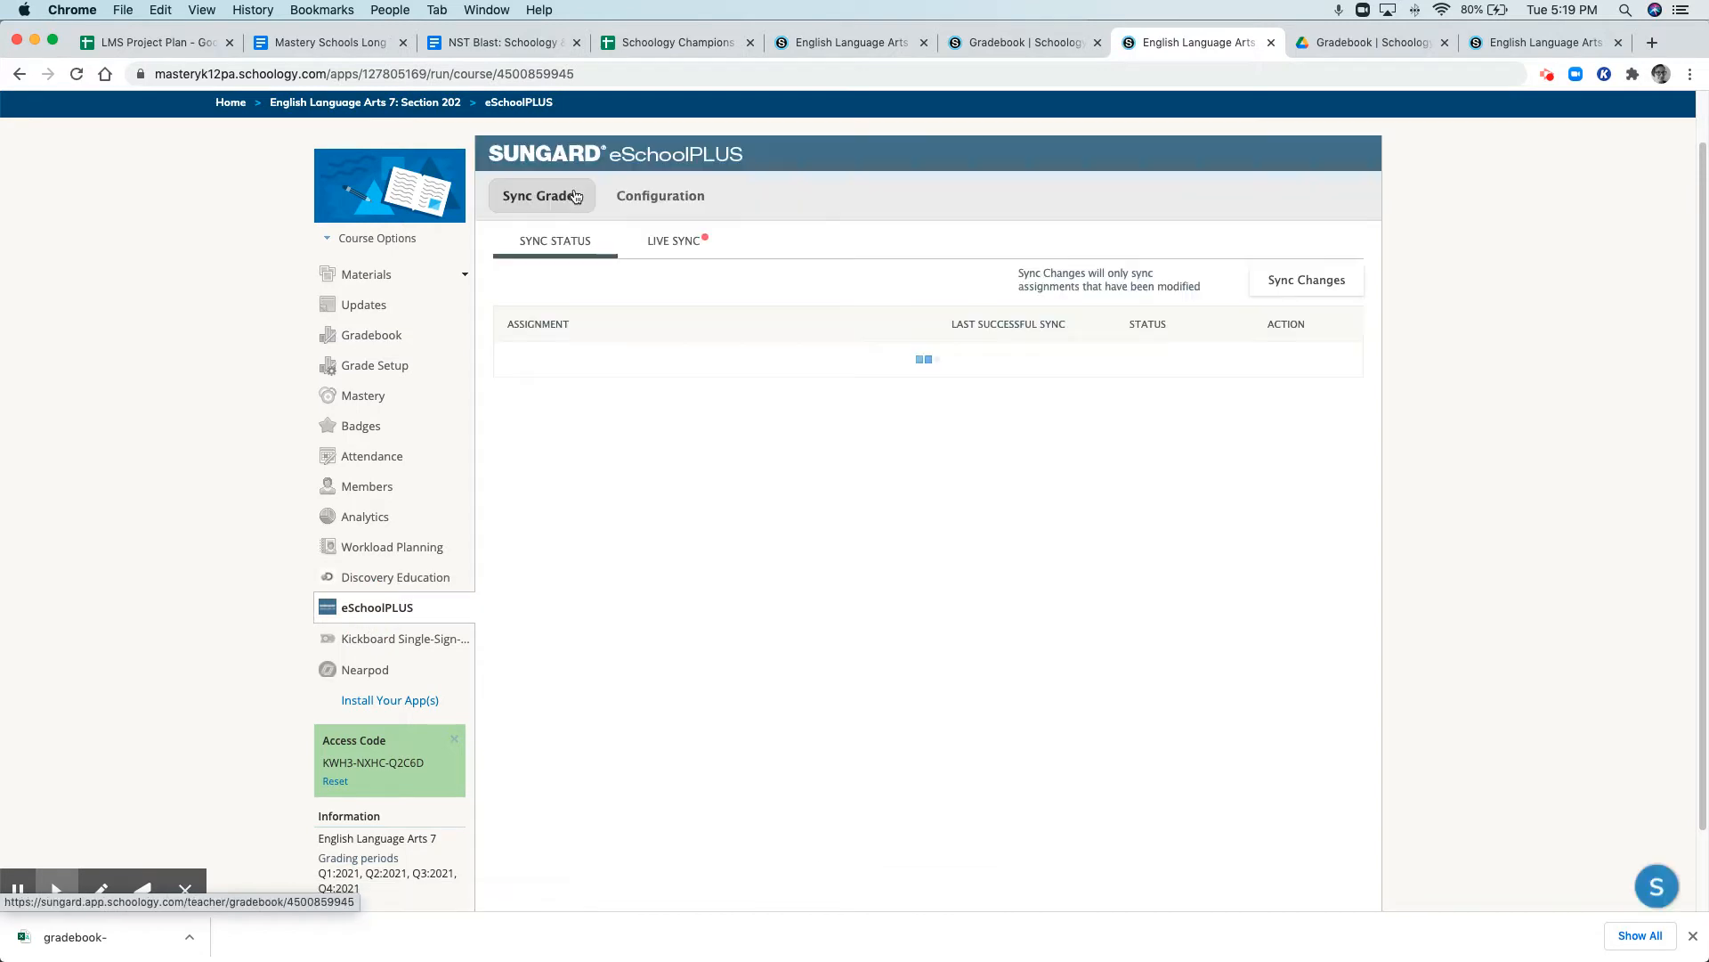
left_click(674, 198)
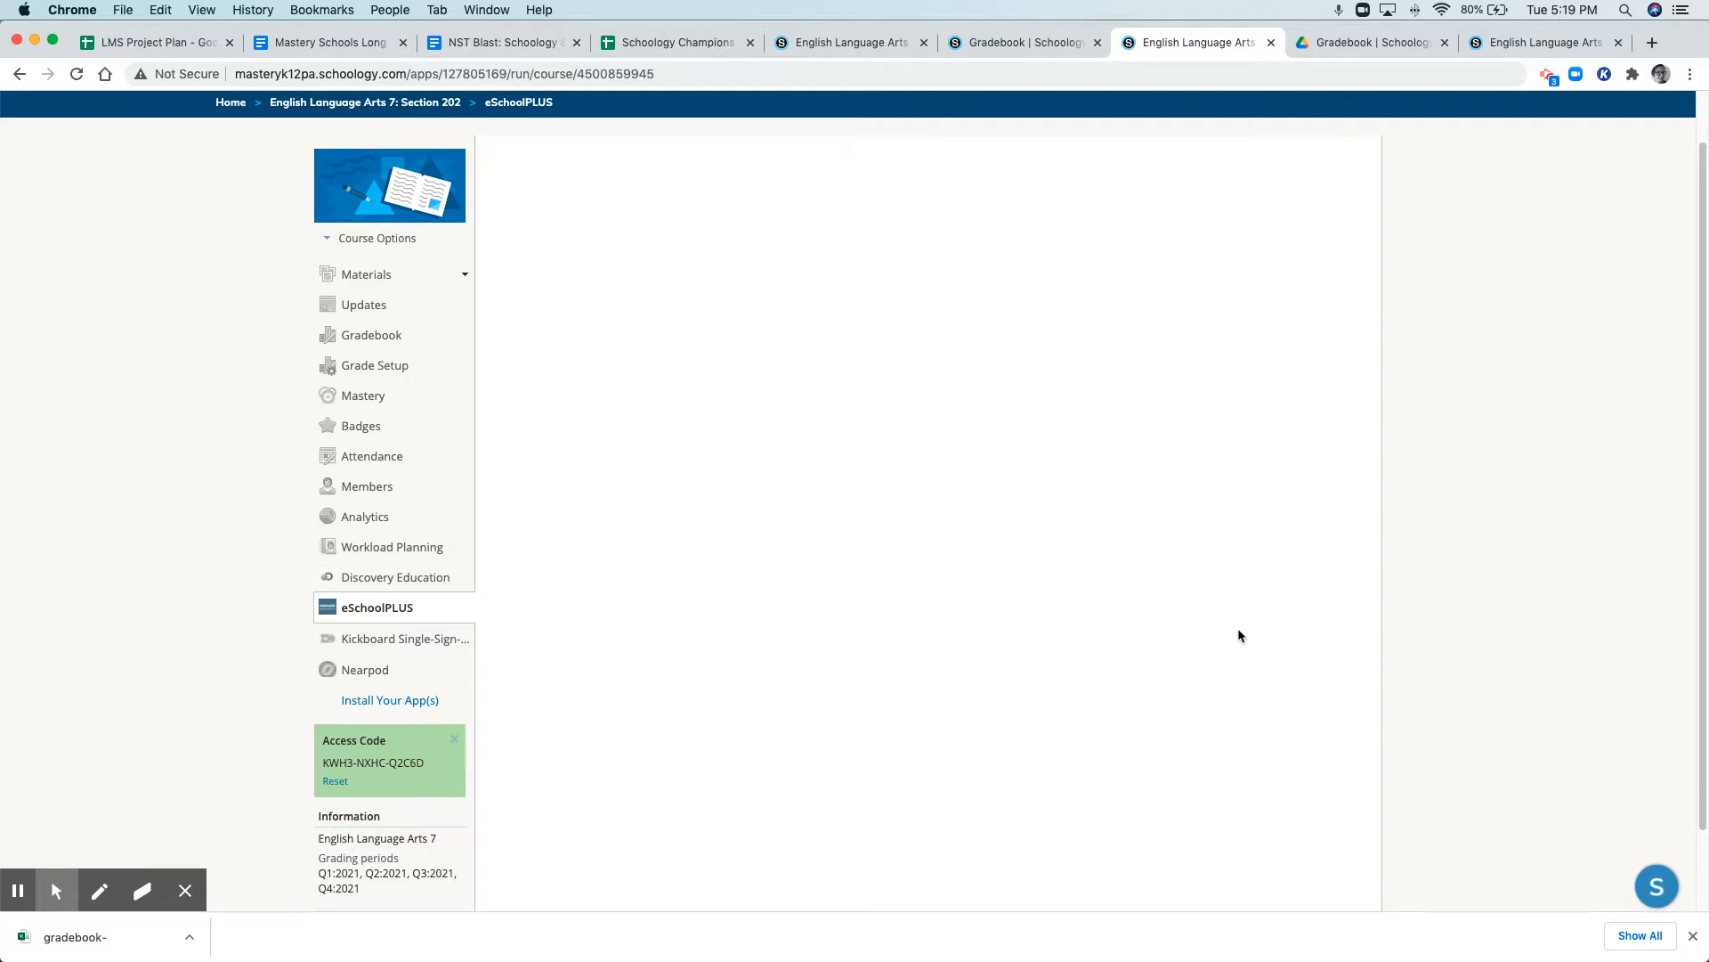
scroll(1234, 626, "up", 1)
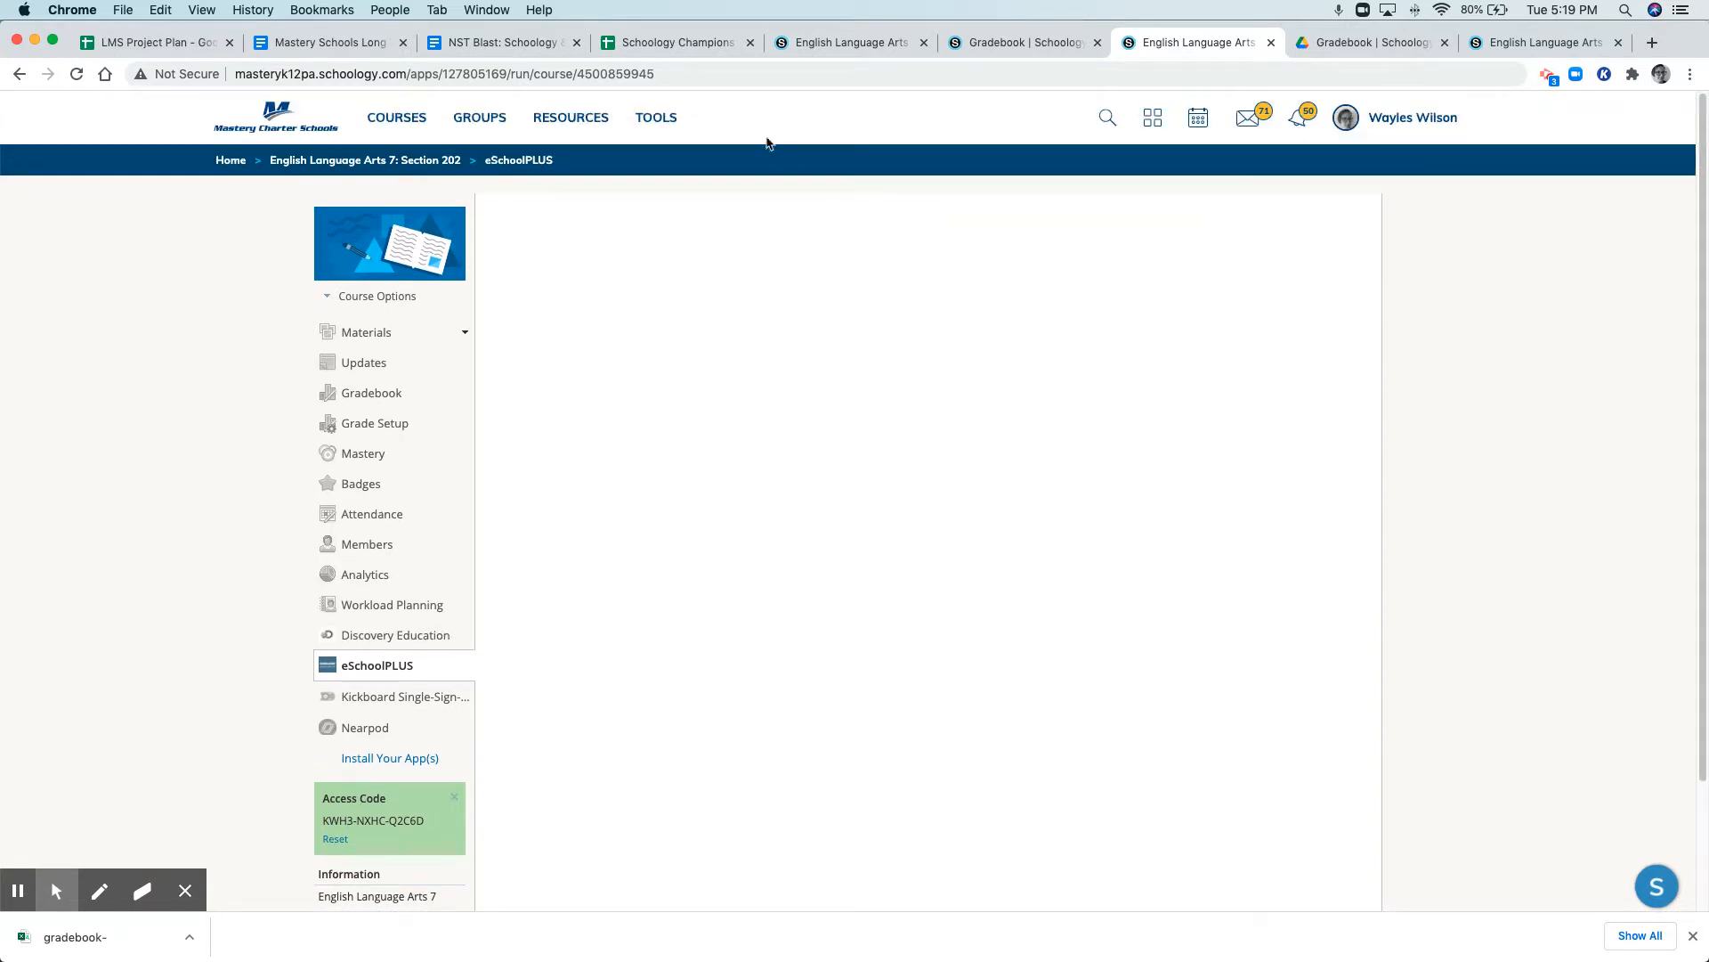
key("super+l")
key("Return")
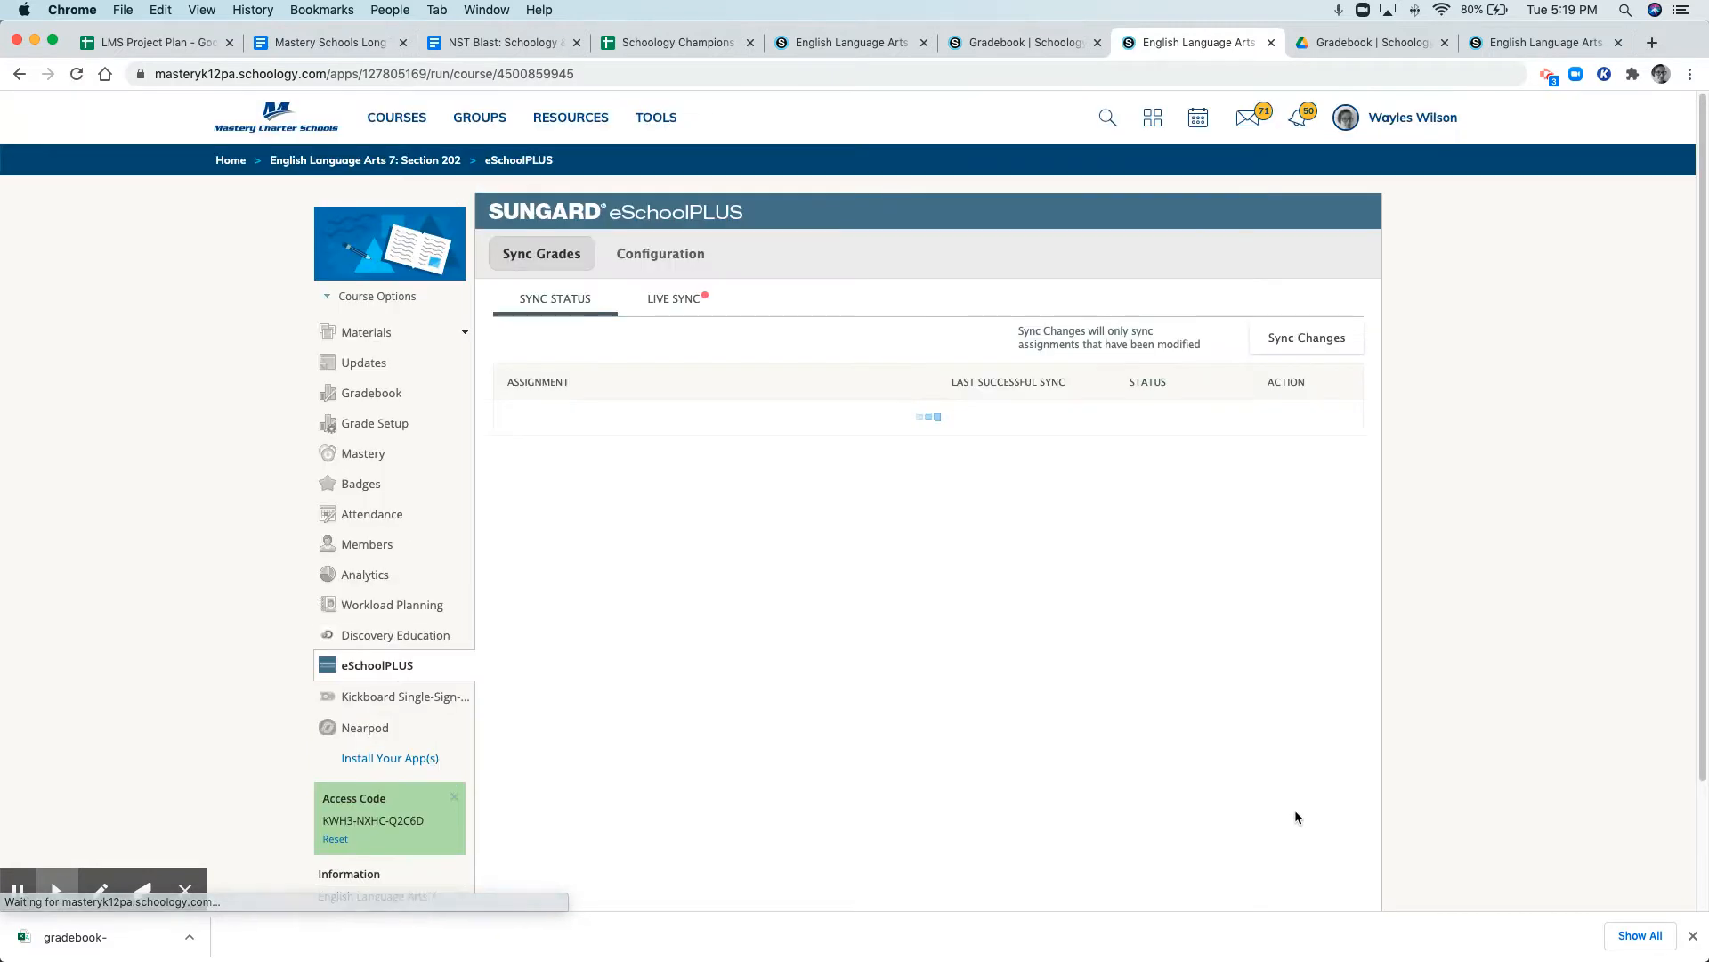
left_click(649, 256)
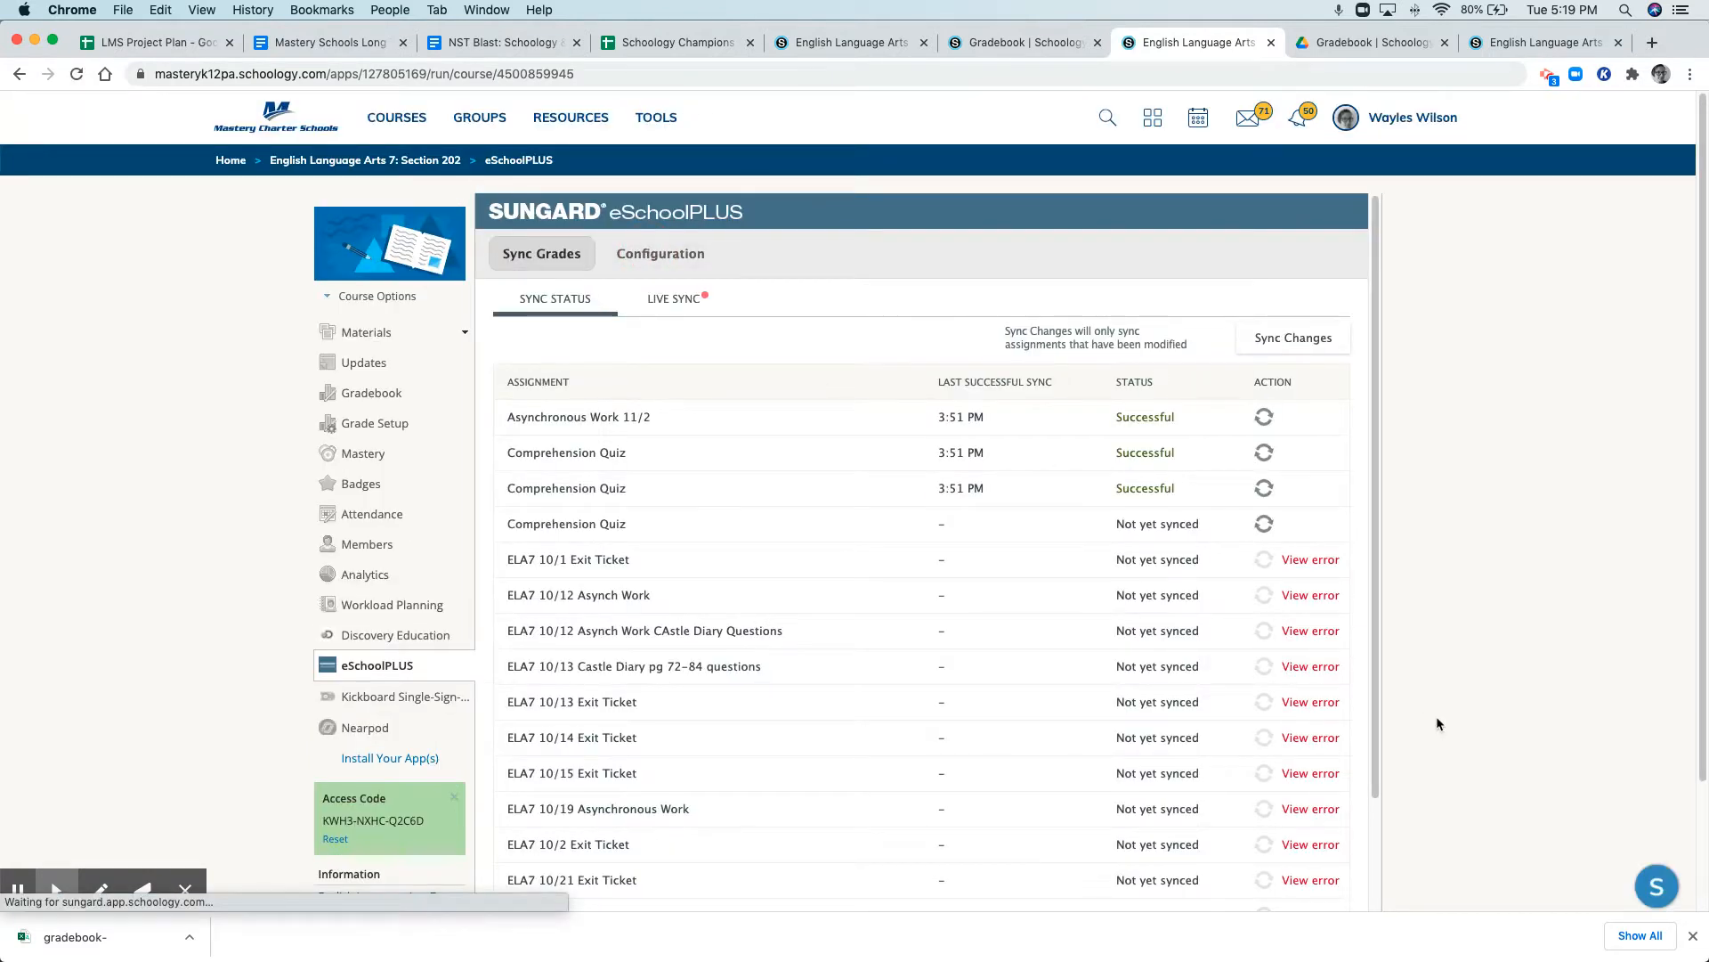
Map the eSchoolPLUS Formative and Summative categories to the matching Schoology categories, check Completion (Ungraded), and save the configuration.
scroll(1336, 723, "down", 3)
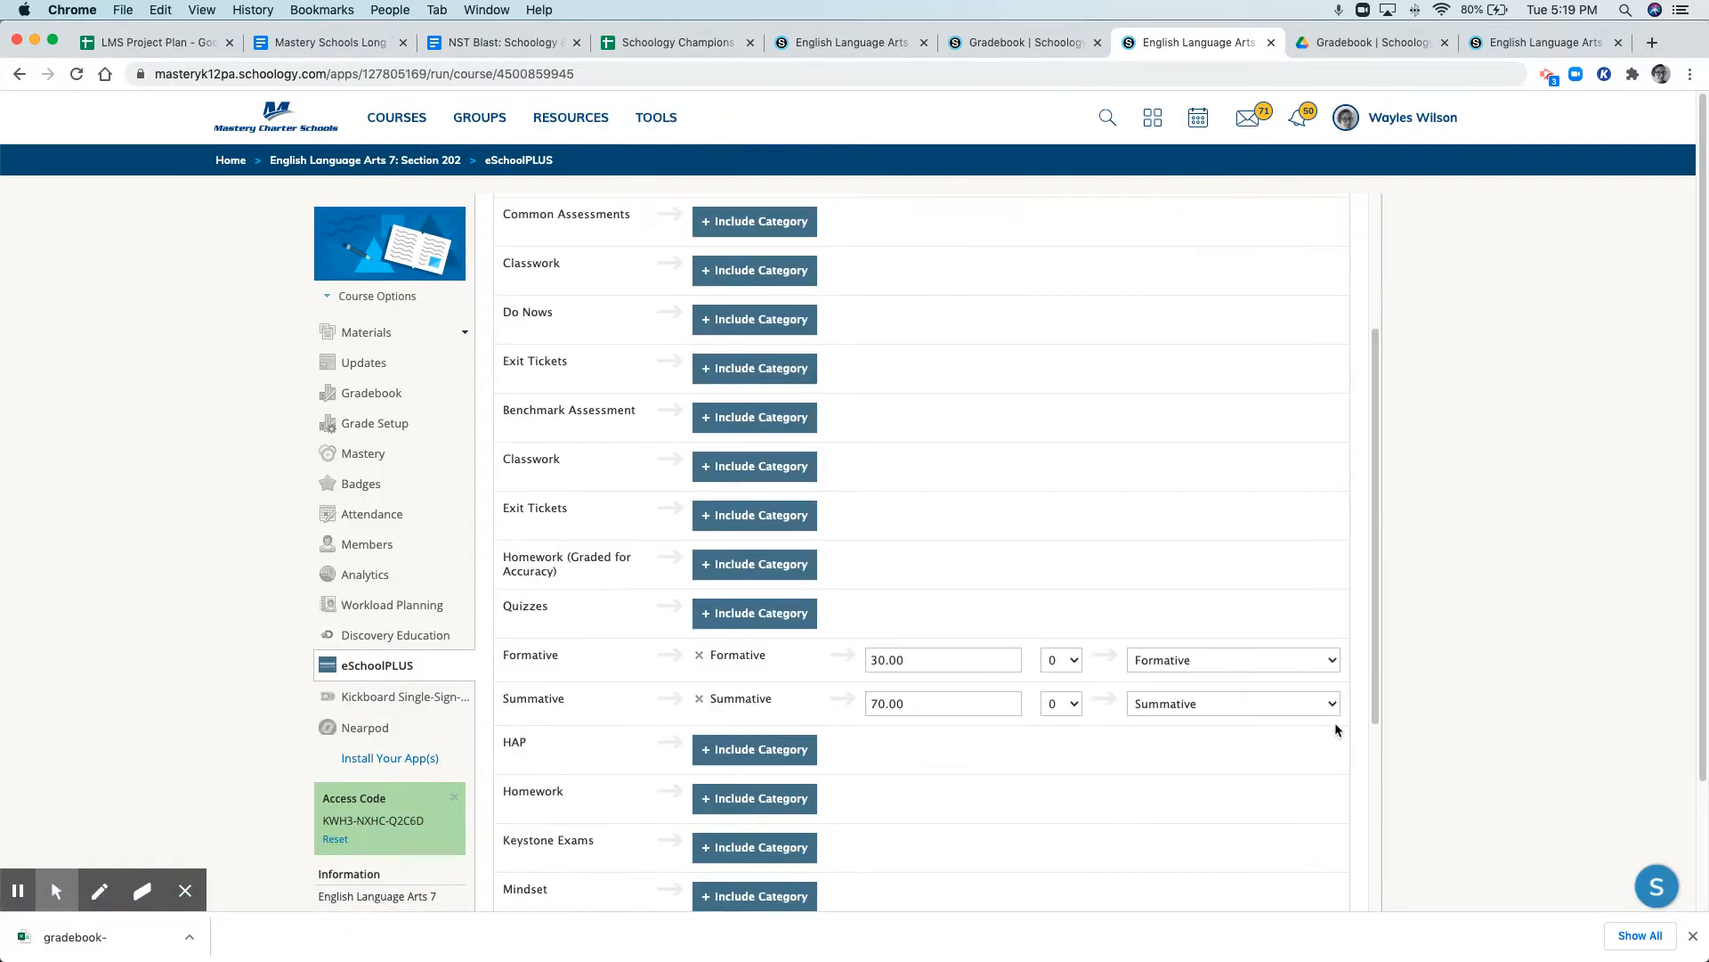
left_click(1324, 670)
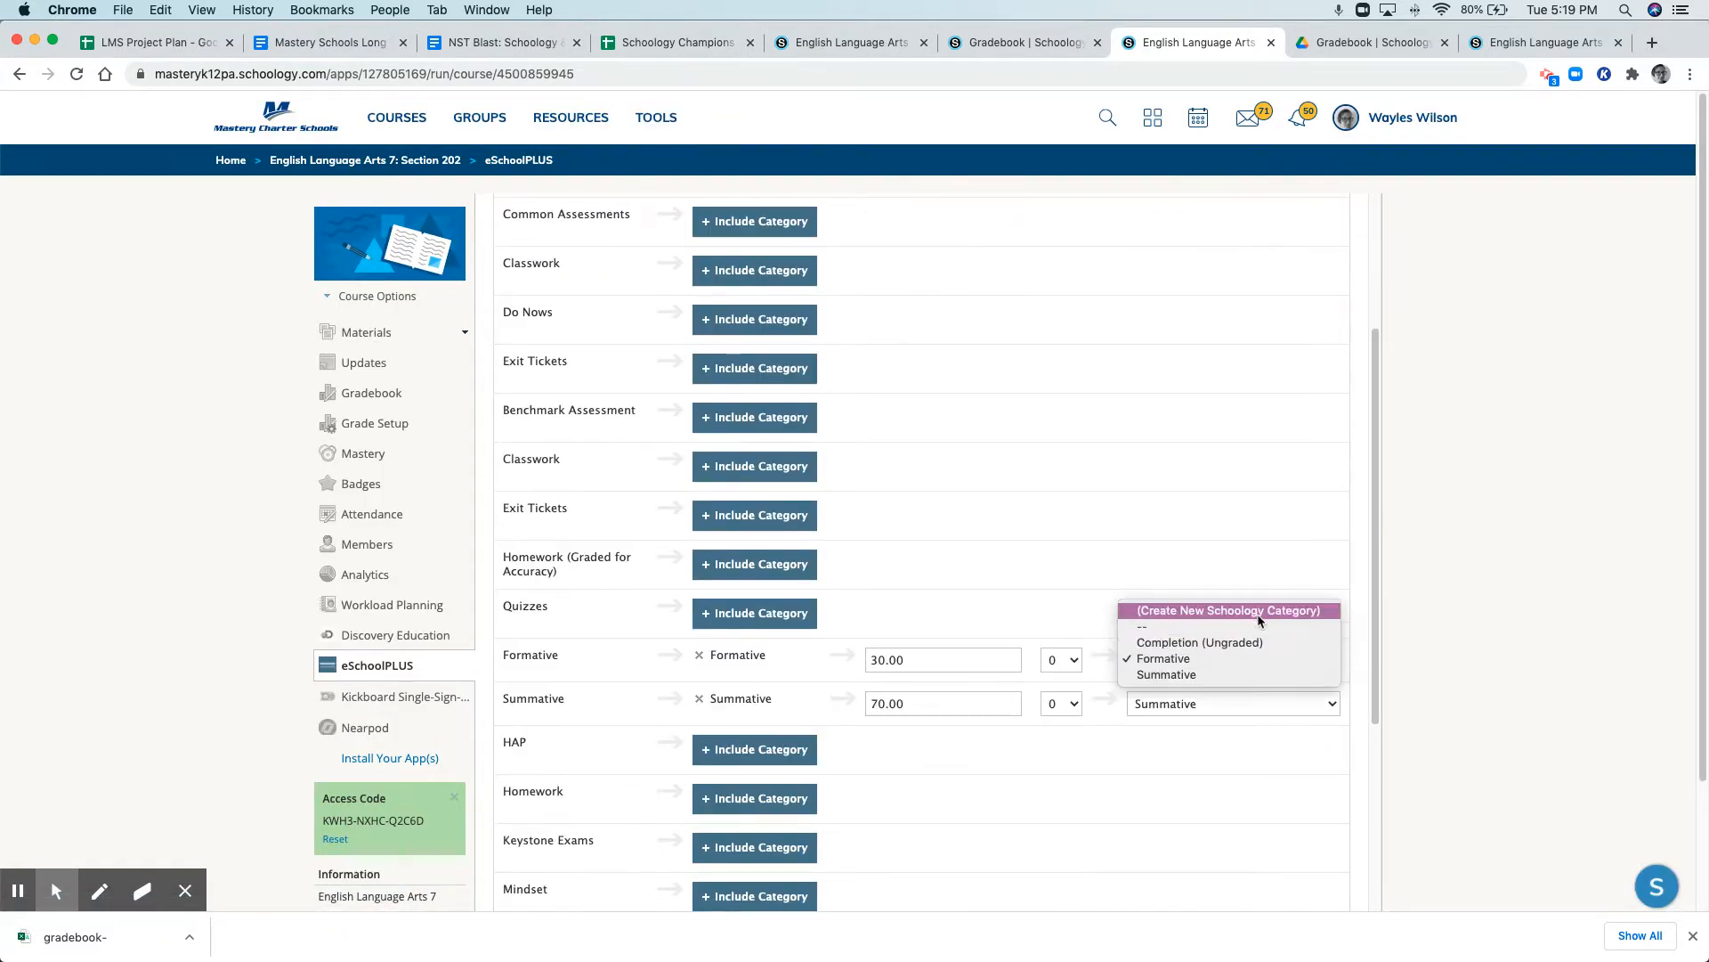
left_click(1332, 612)
left_click(1149, 704)
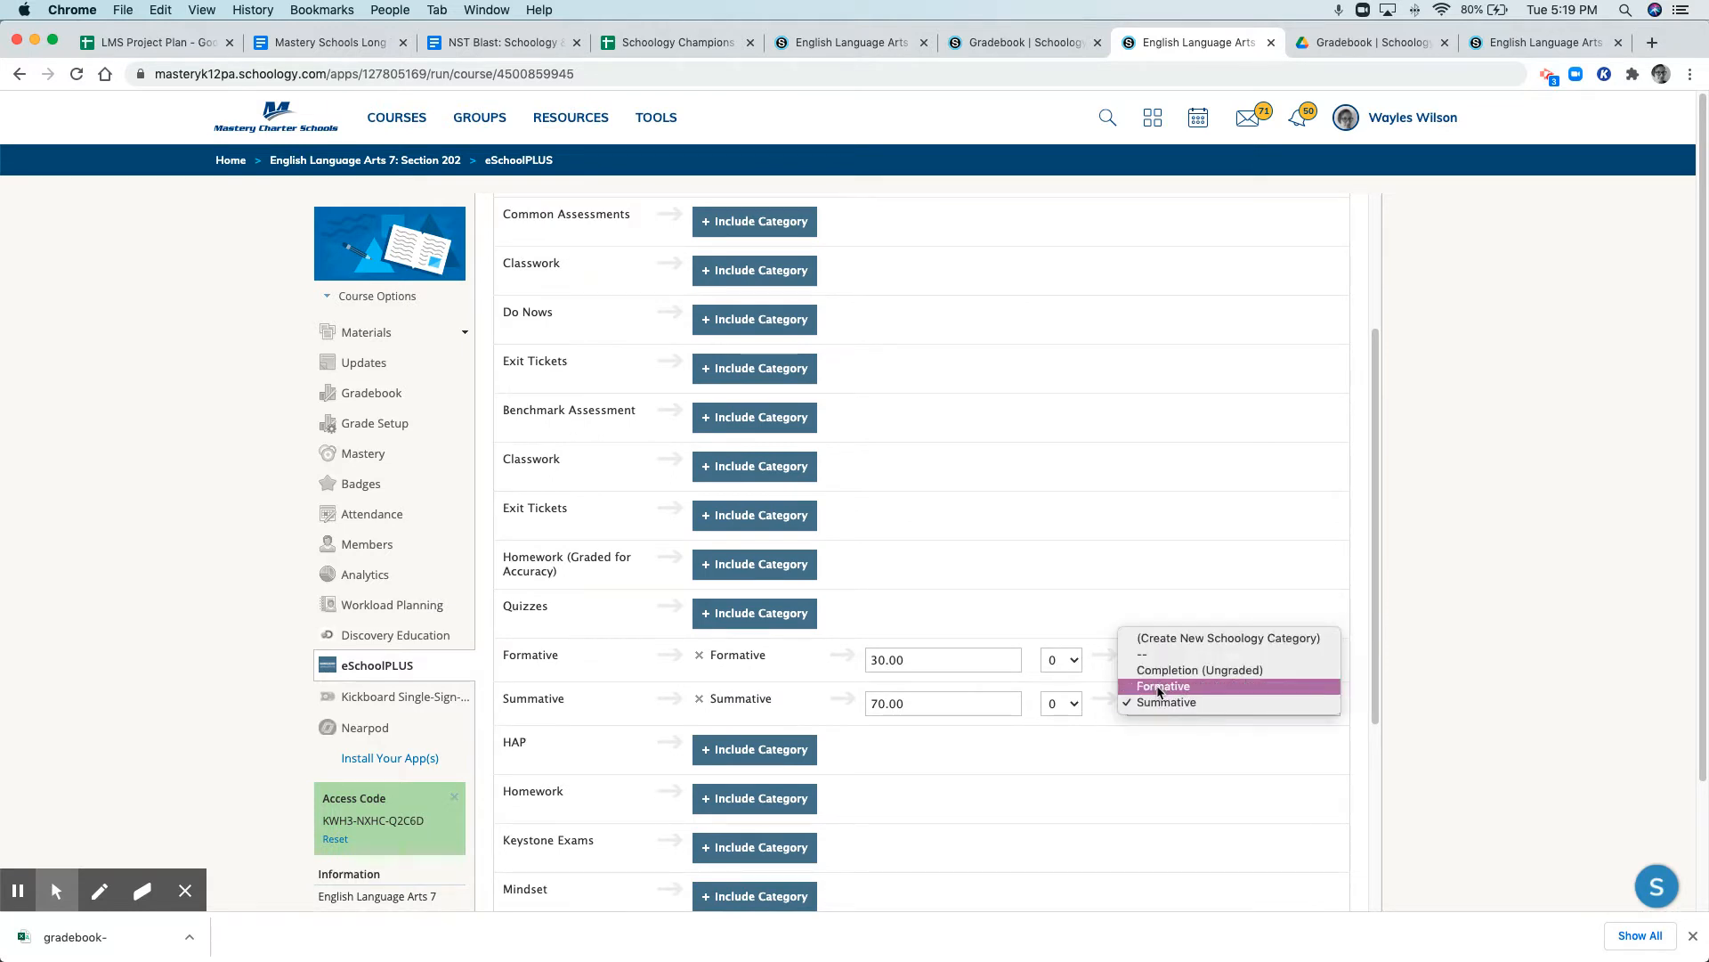
left_click(1177, 703)
left_click(1170, 668)
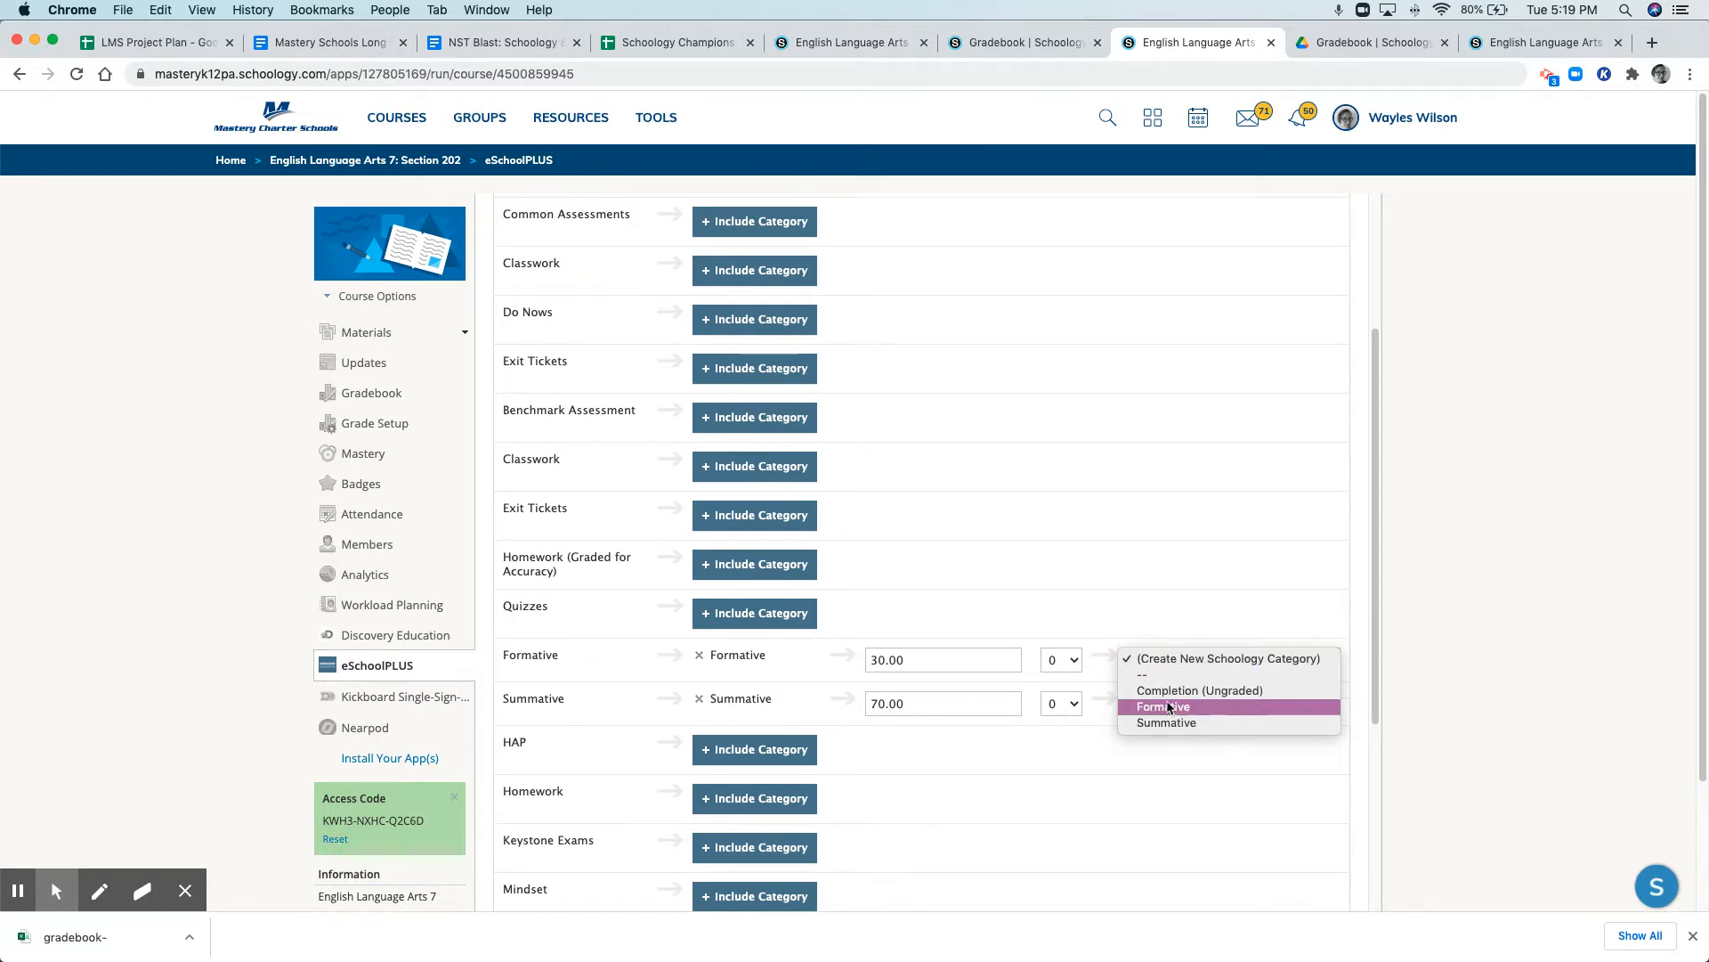
left_click(1185, 702)
scroll(1024, 741, "down", 5)
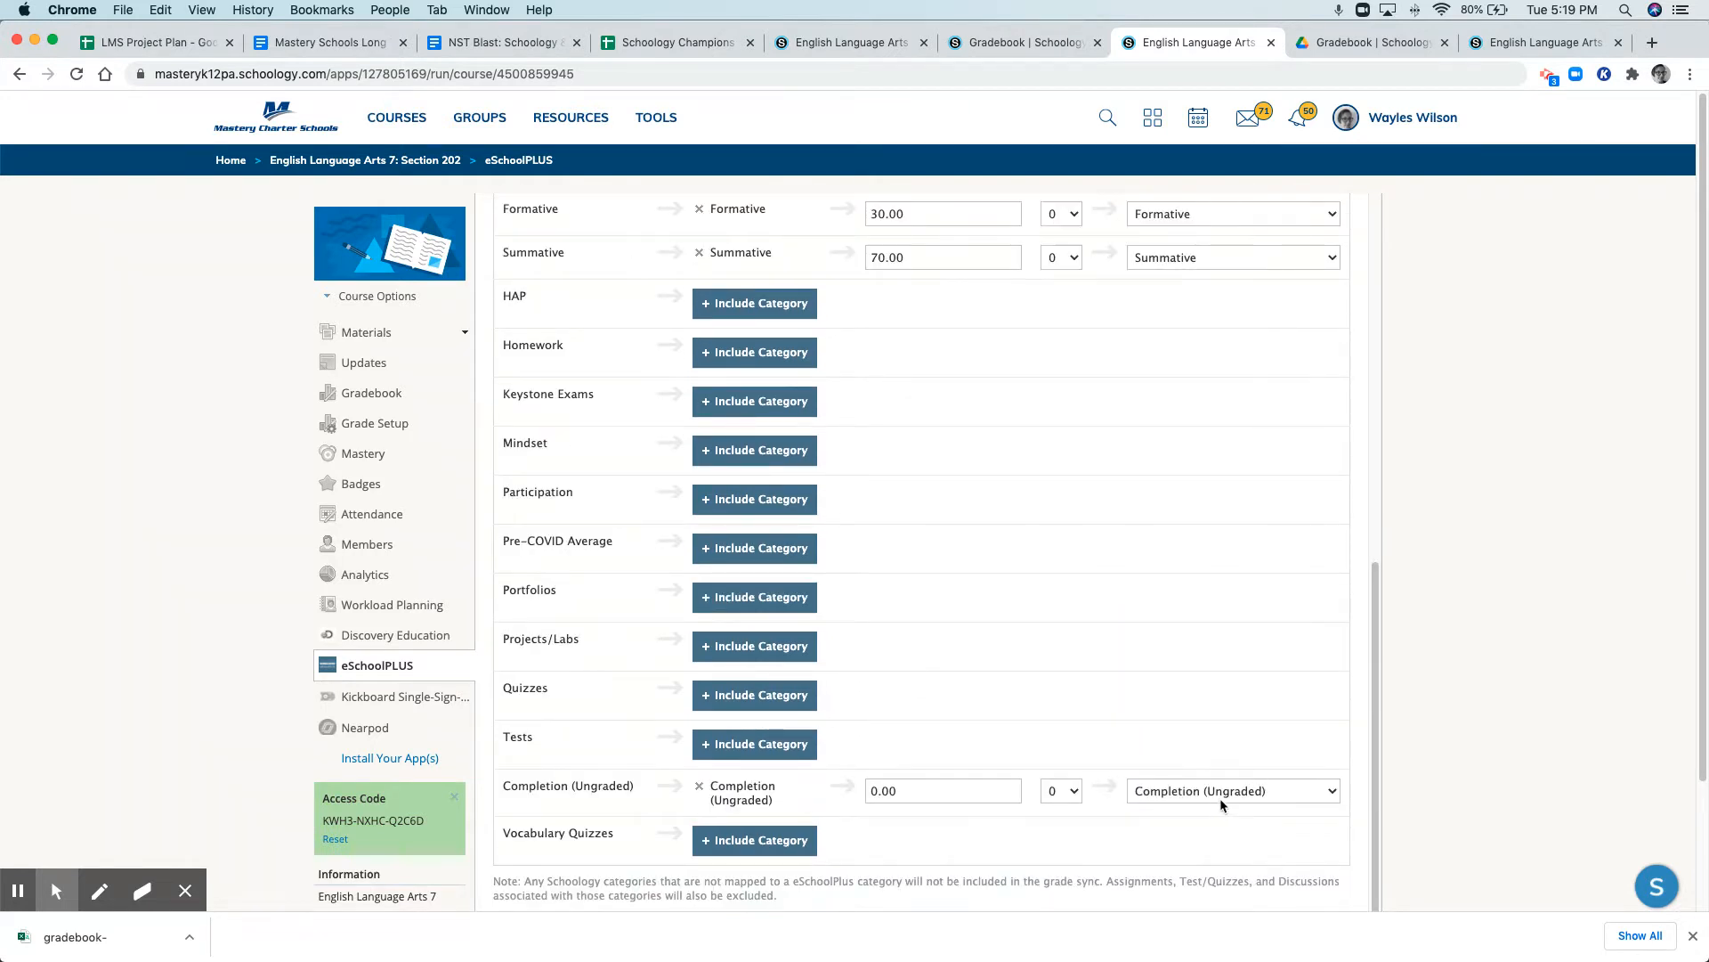
scroll(1071, 808, "down", 3)
left_click(581, 784)
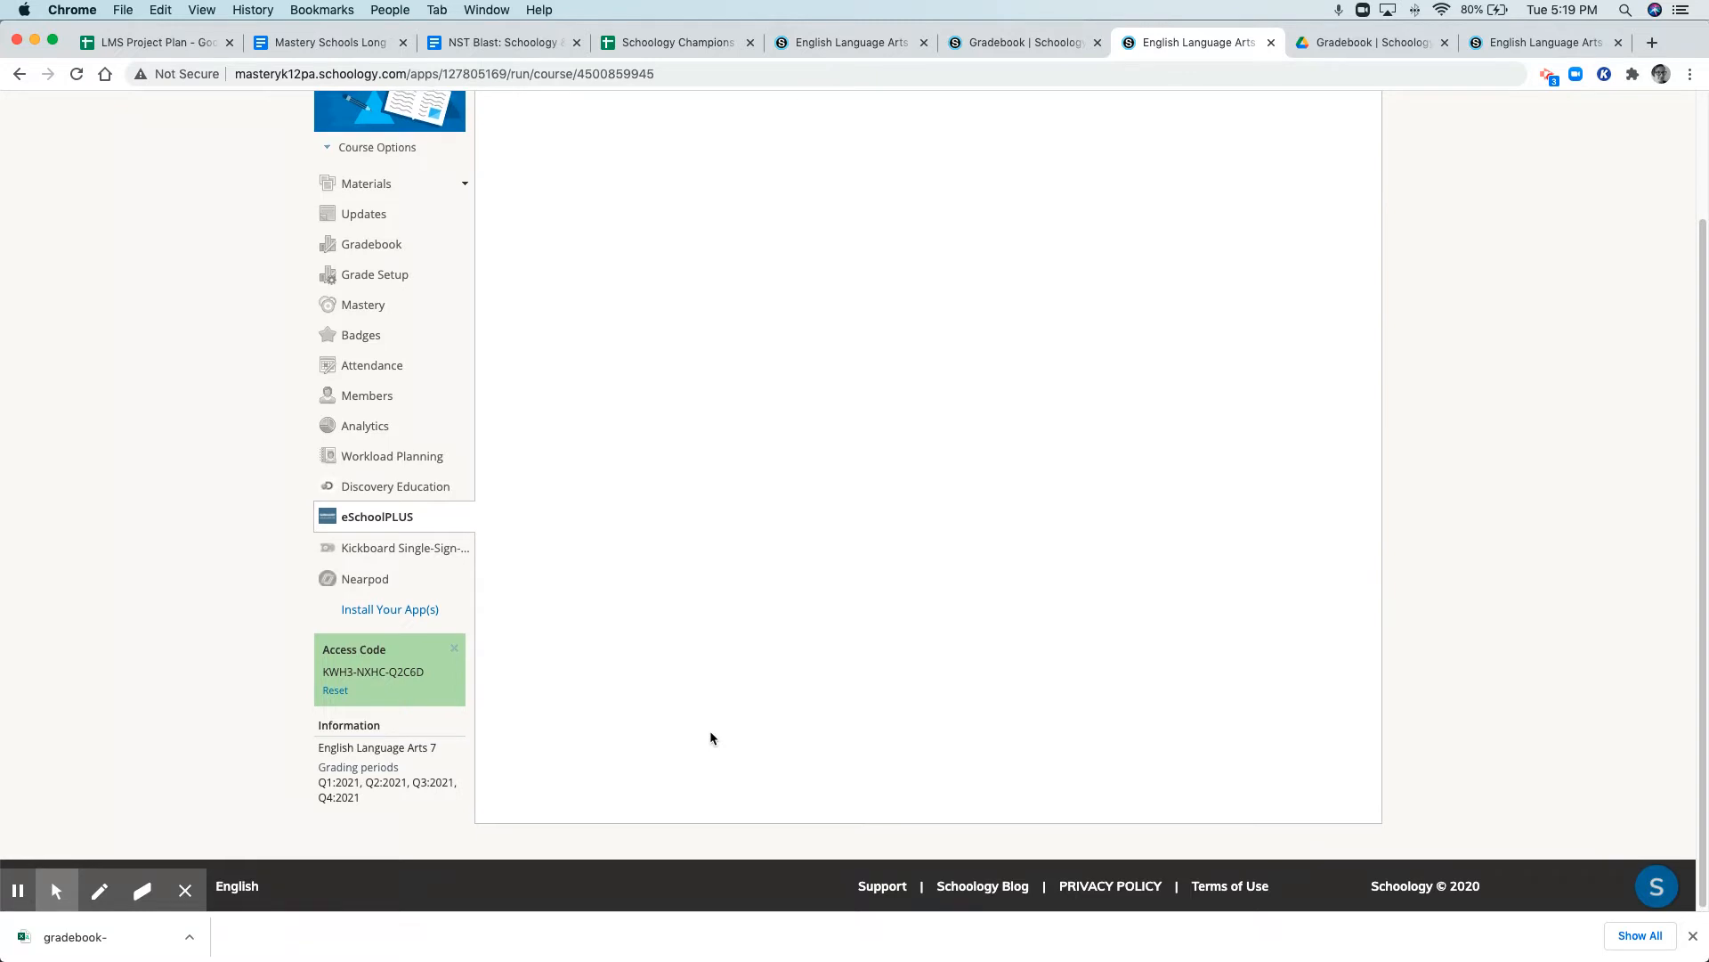
Save the English Language Arts 7: 701 course to resources in the Home collection, with no folder, as a folder with resources.
left_click(1517, 48)
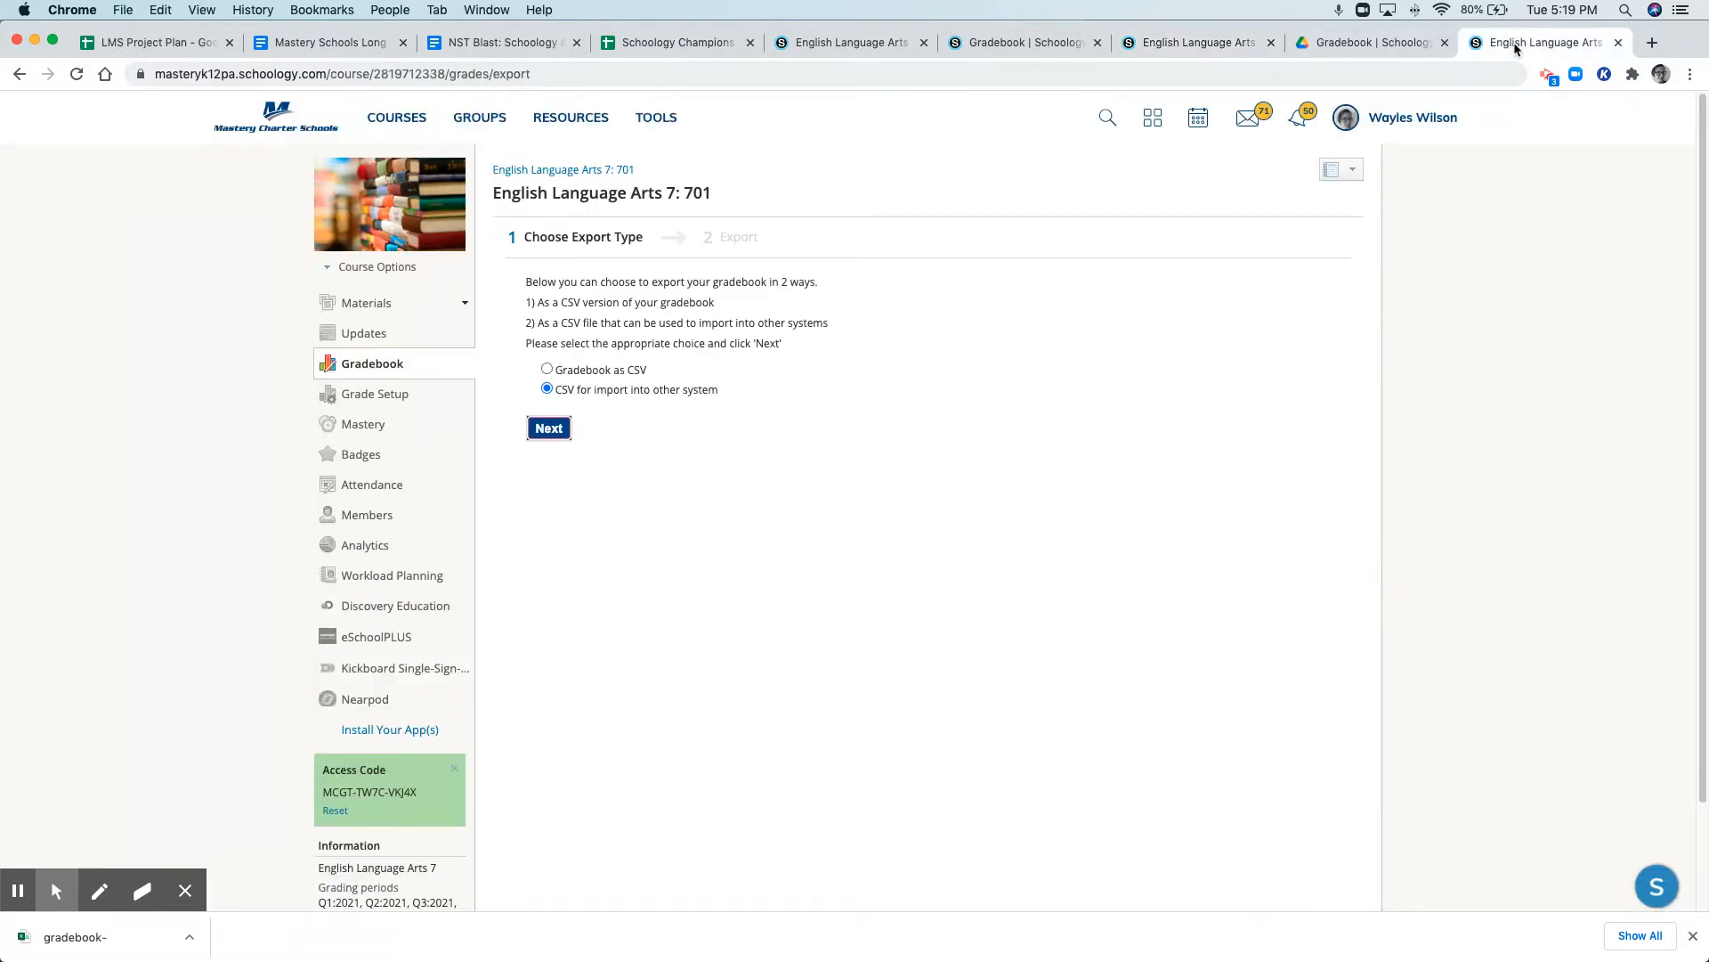
left_click(546, 171)
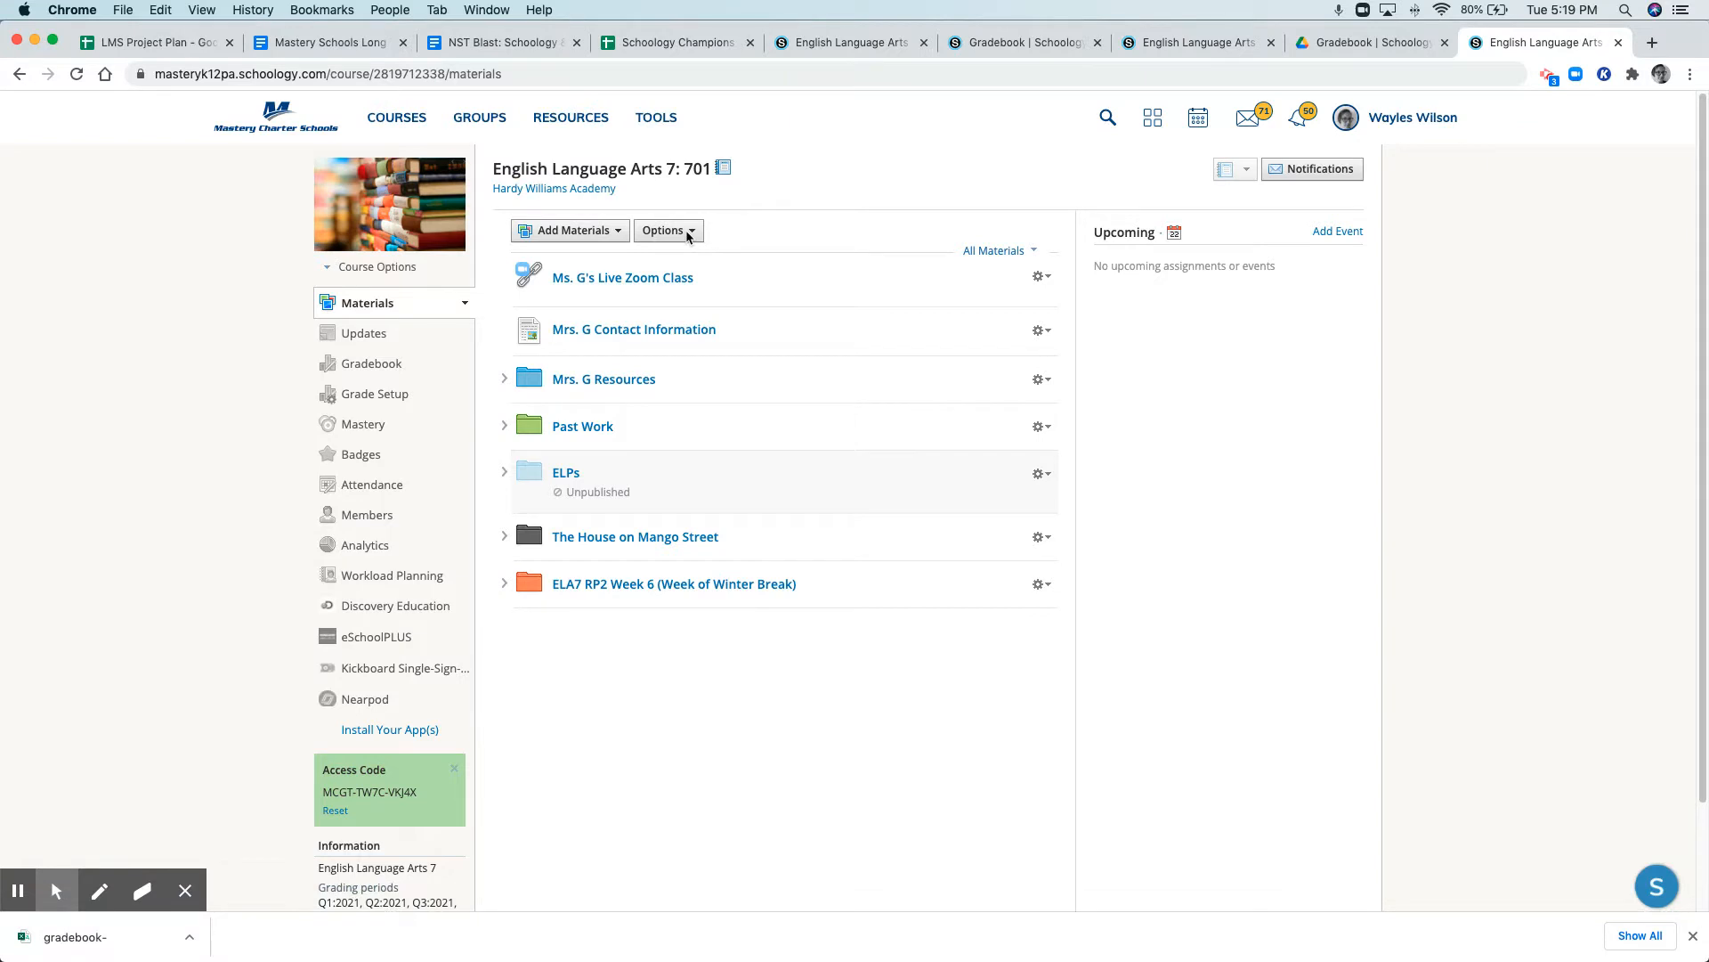
left_click(688, 231)
left_click(685, 287)
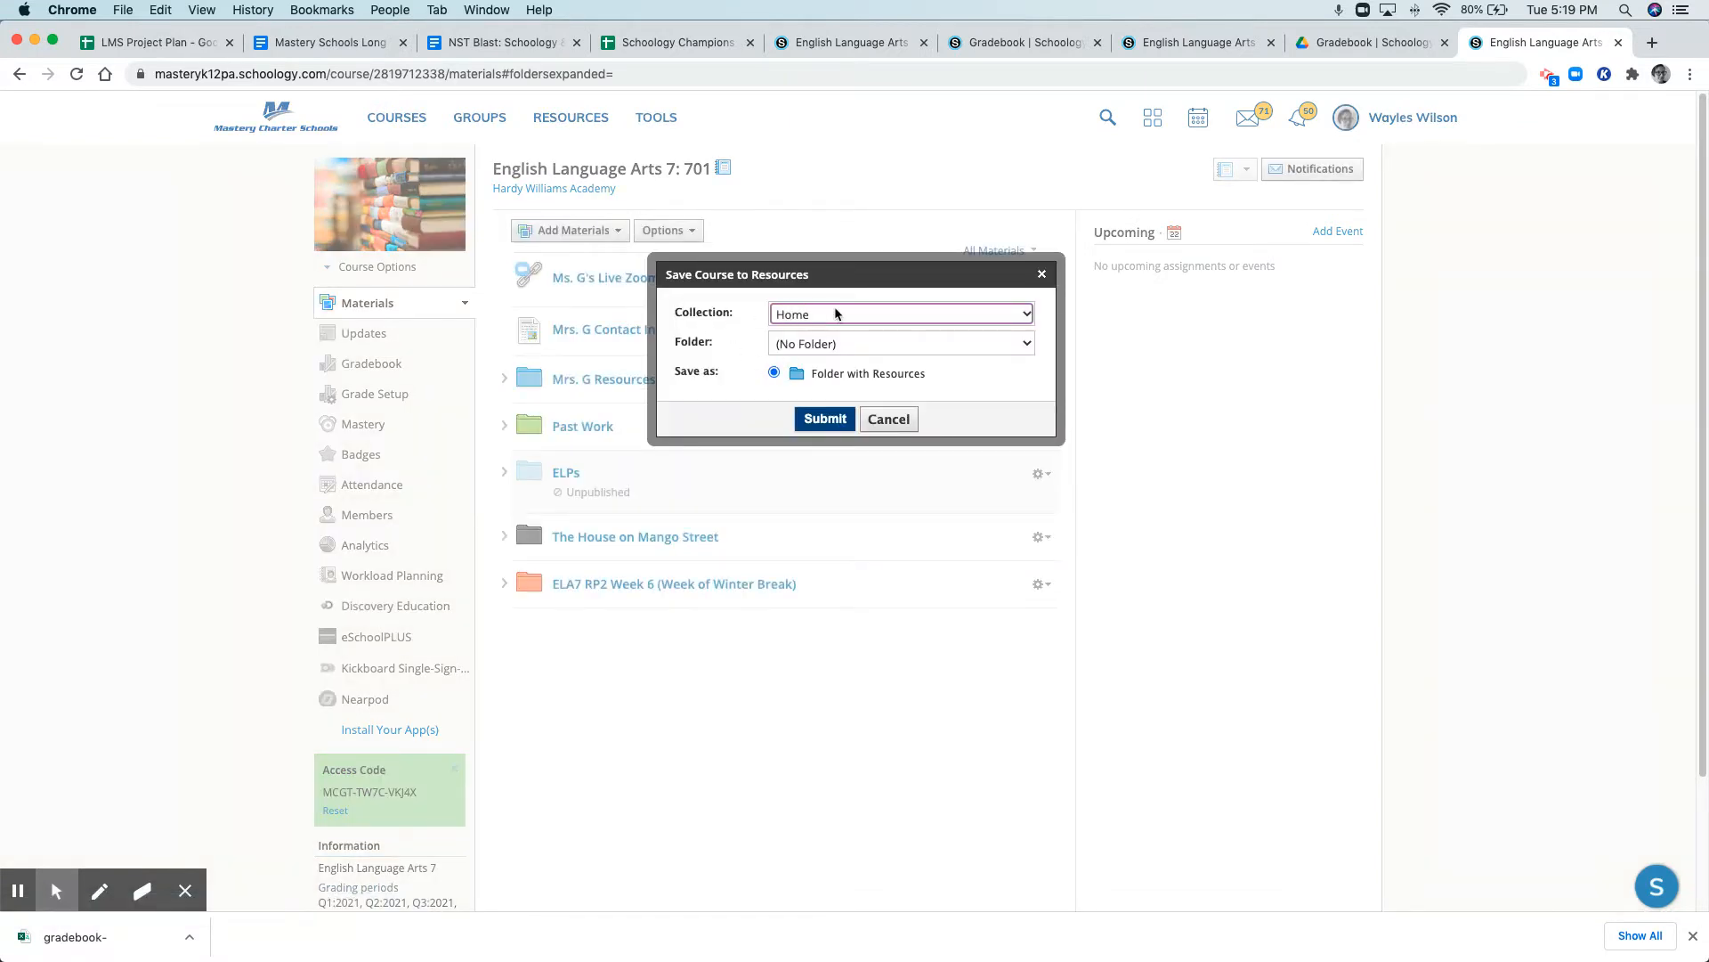
left_click(828, 420)
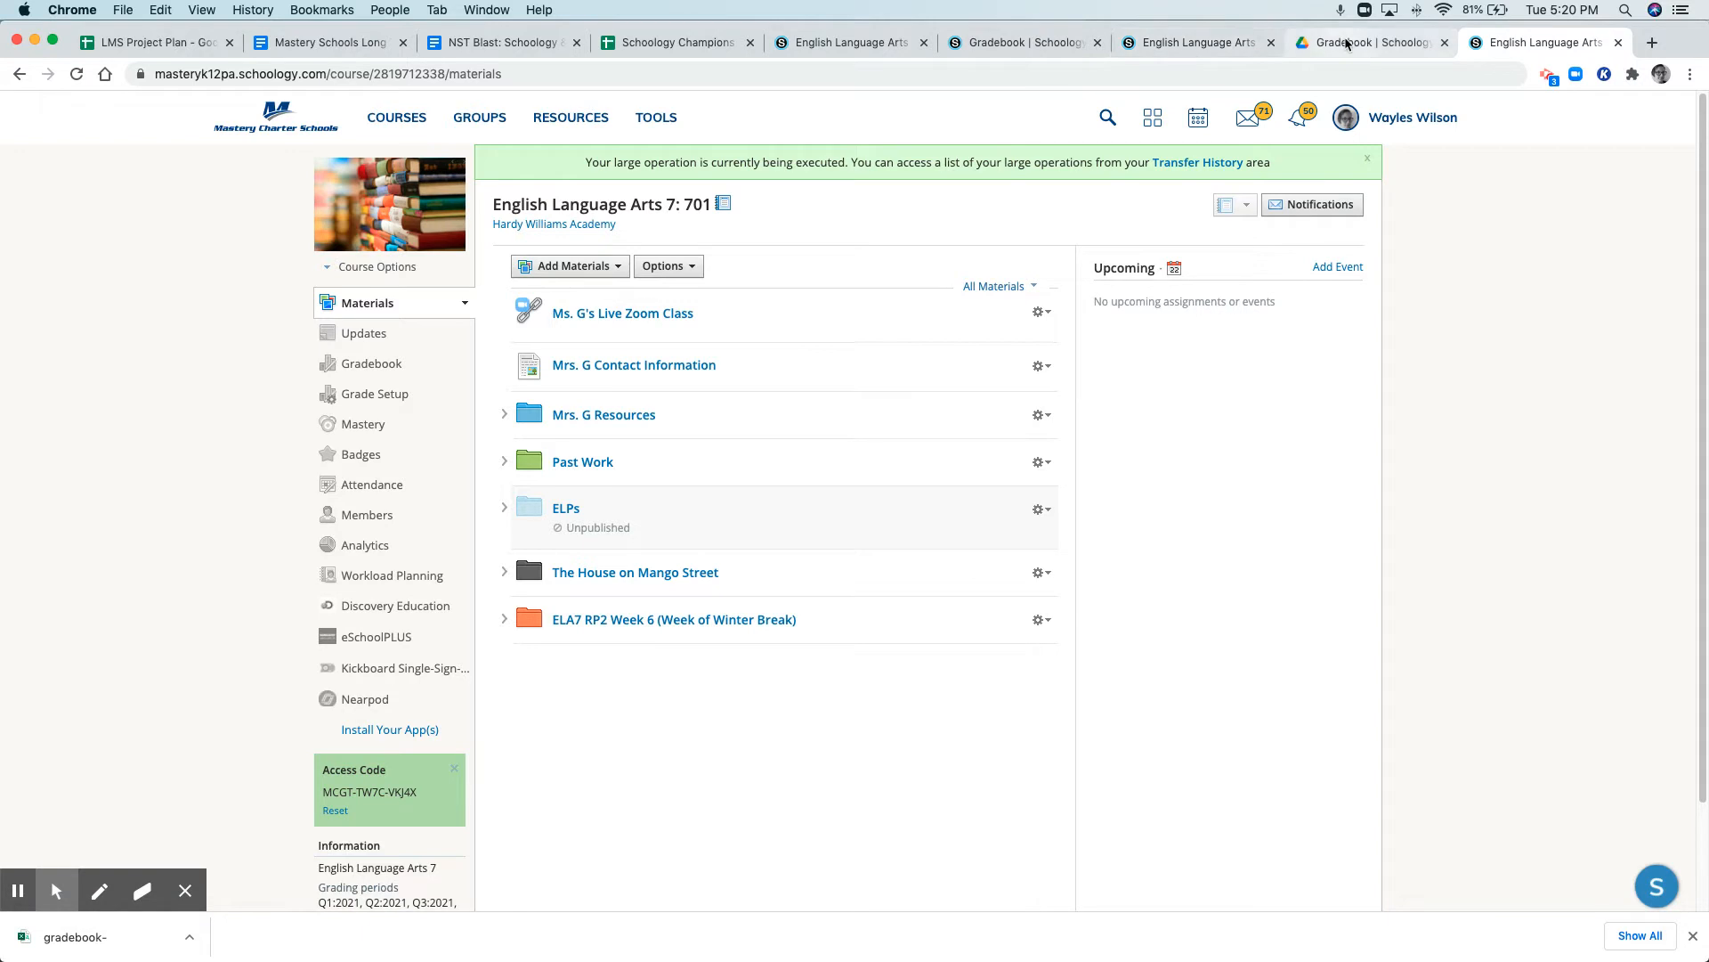
Prepare an import of every item in the saved English Language Arts 7: 701 resource folder into Section 202's materials and cancel it.
left_click(1241, 44)
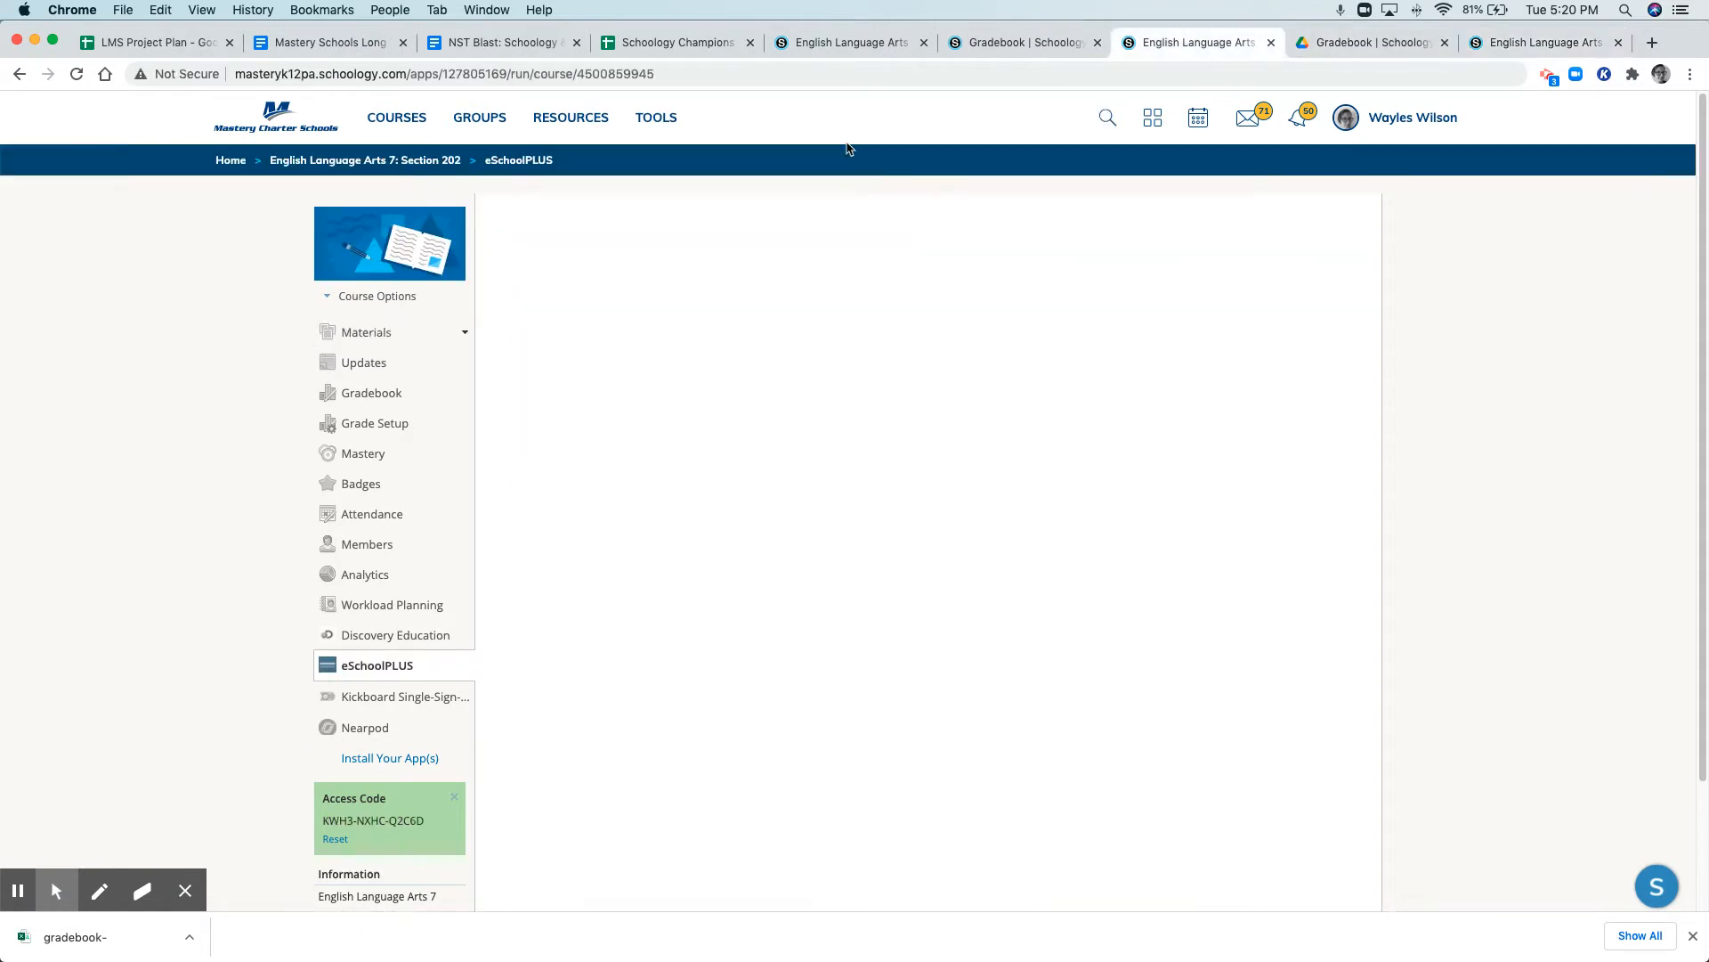
left_click(368, 331)
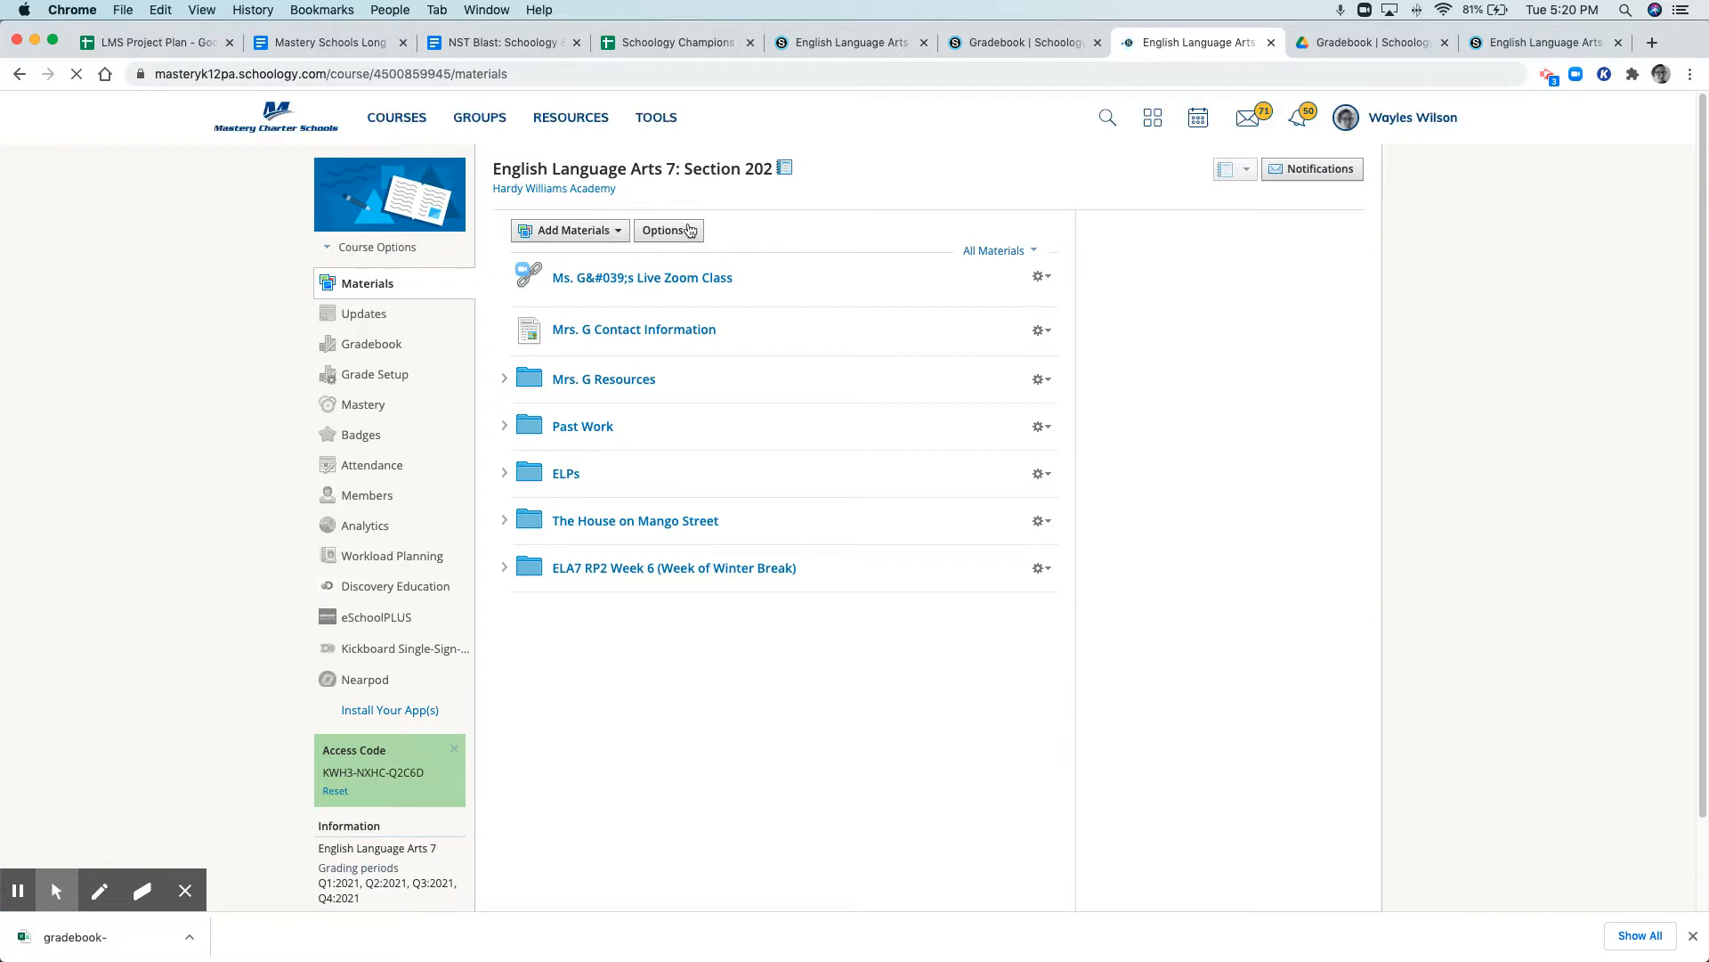
left_click(684, 231)
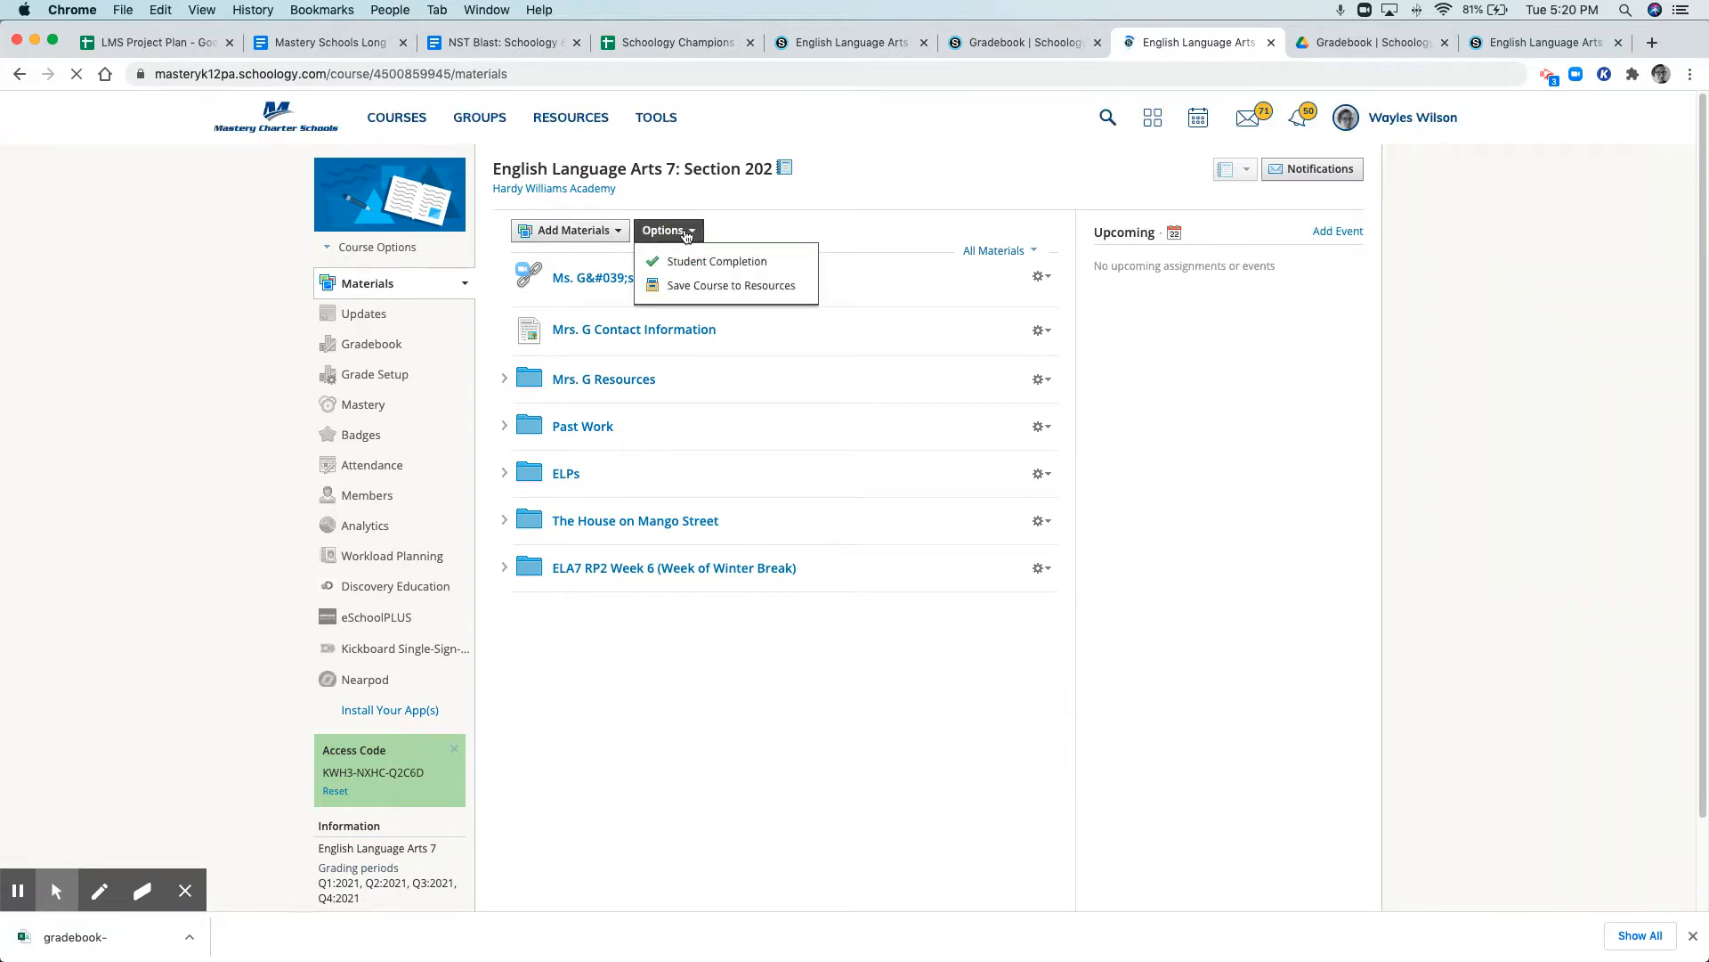
left_click(570, 231)
left_click(583, 469)
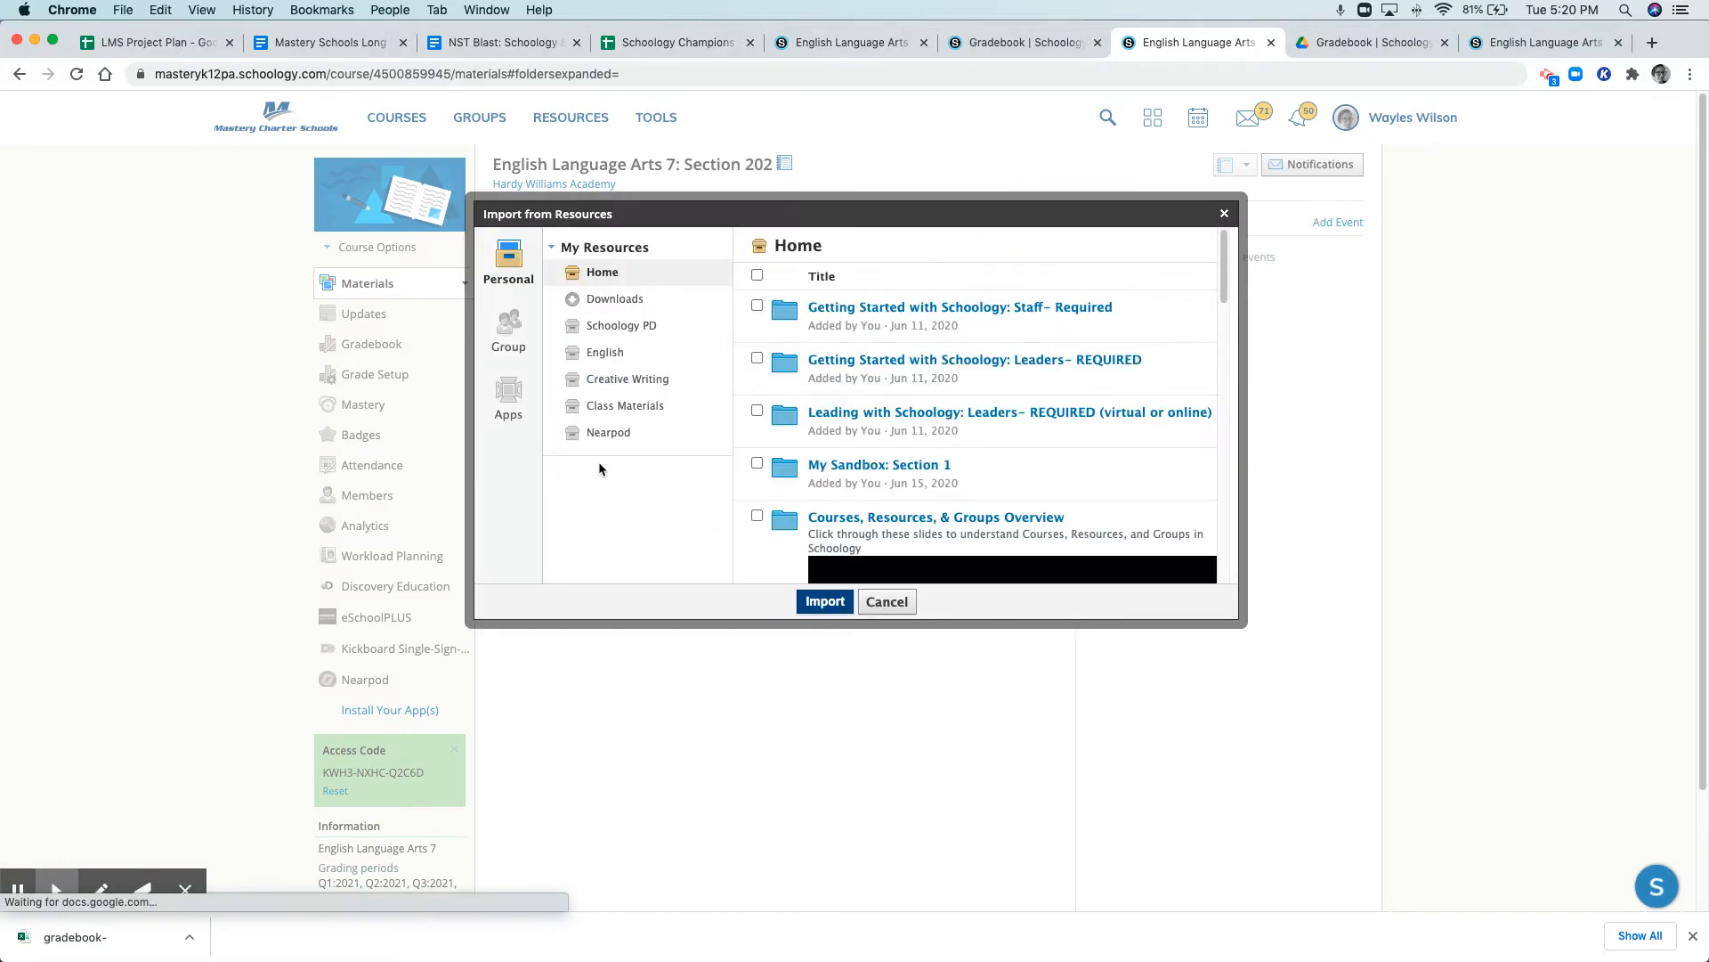
left_click_drag(1226, 263, 1217, 591)
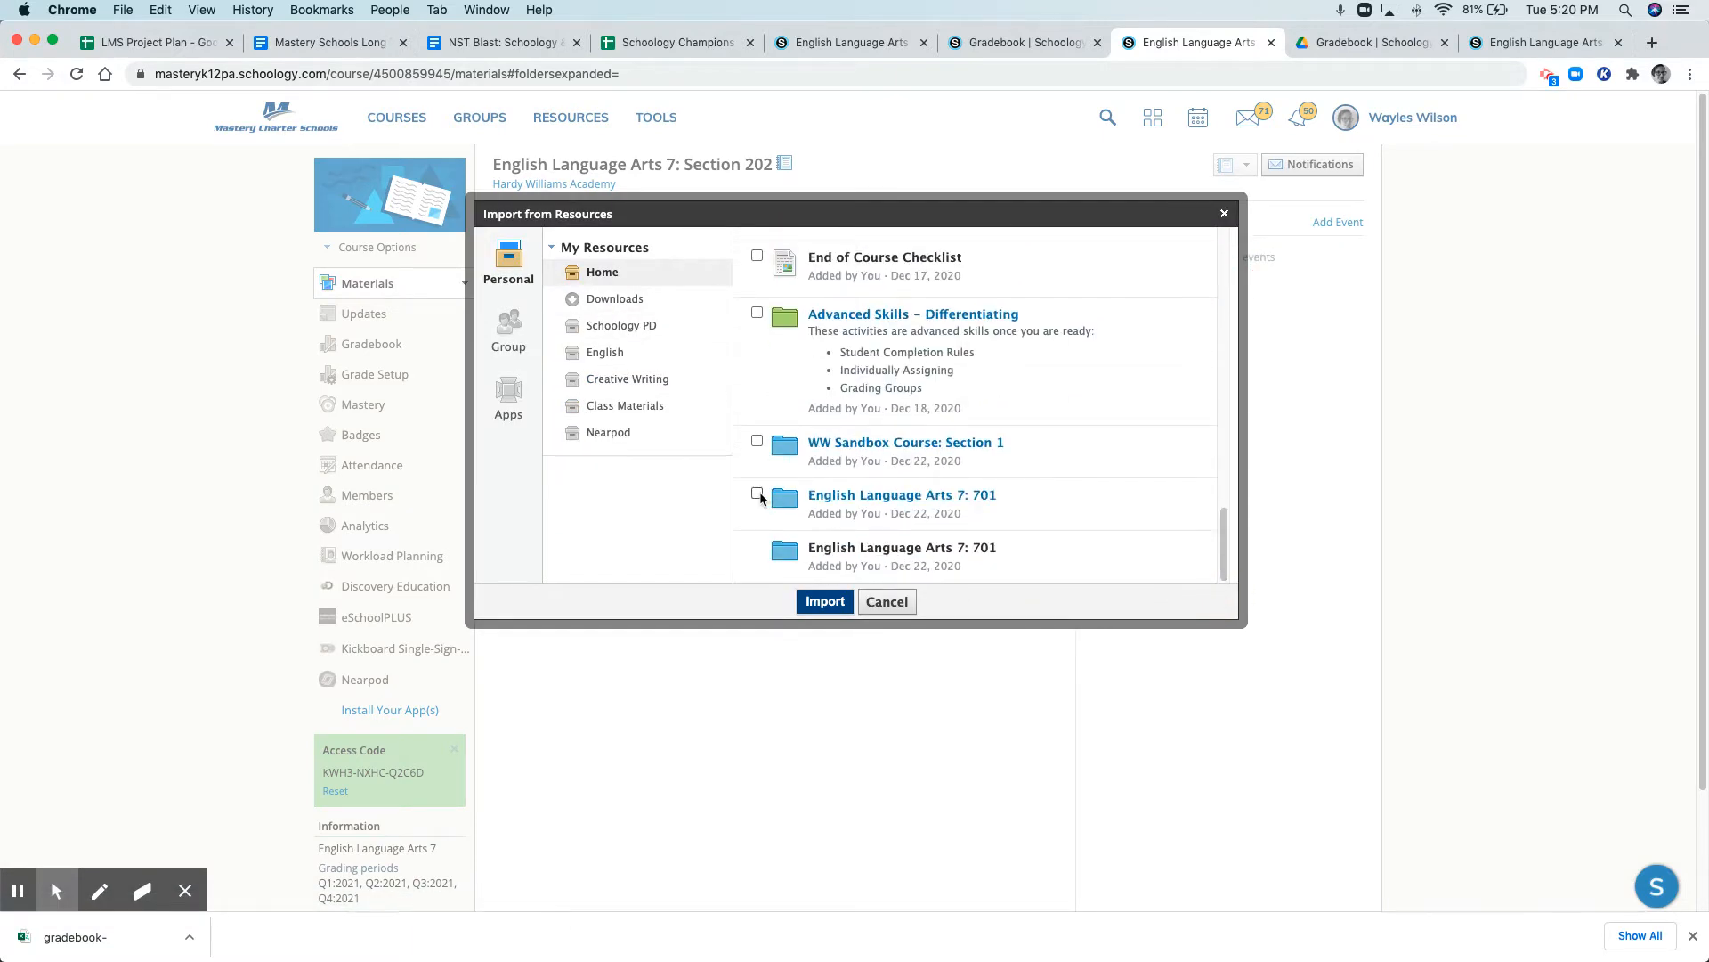
left_click(834, 495)
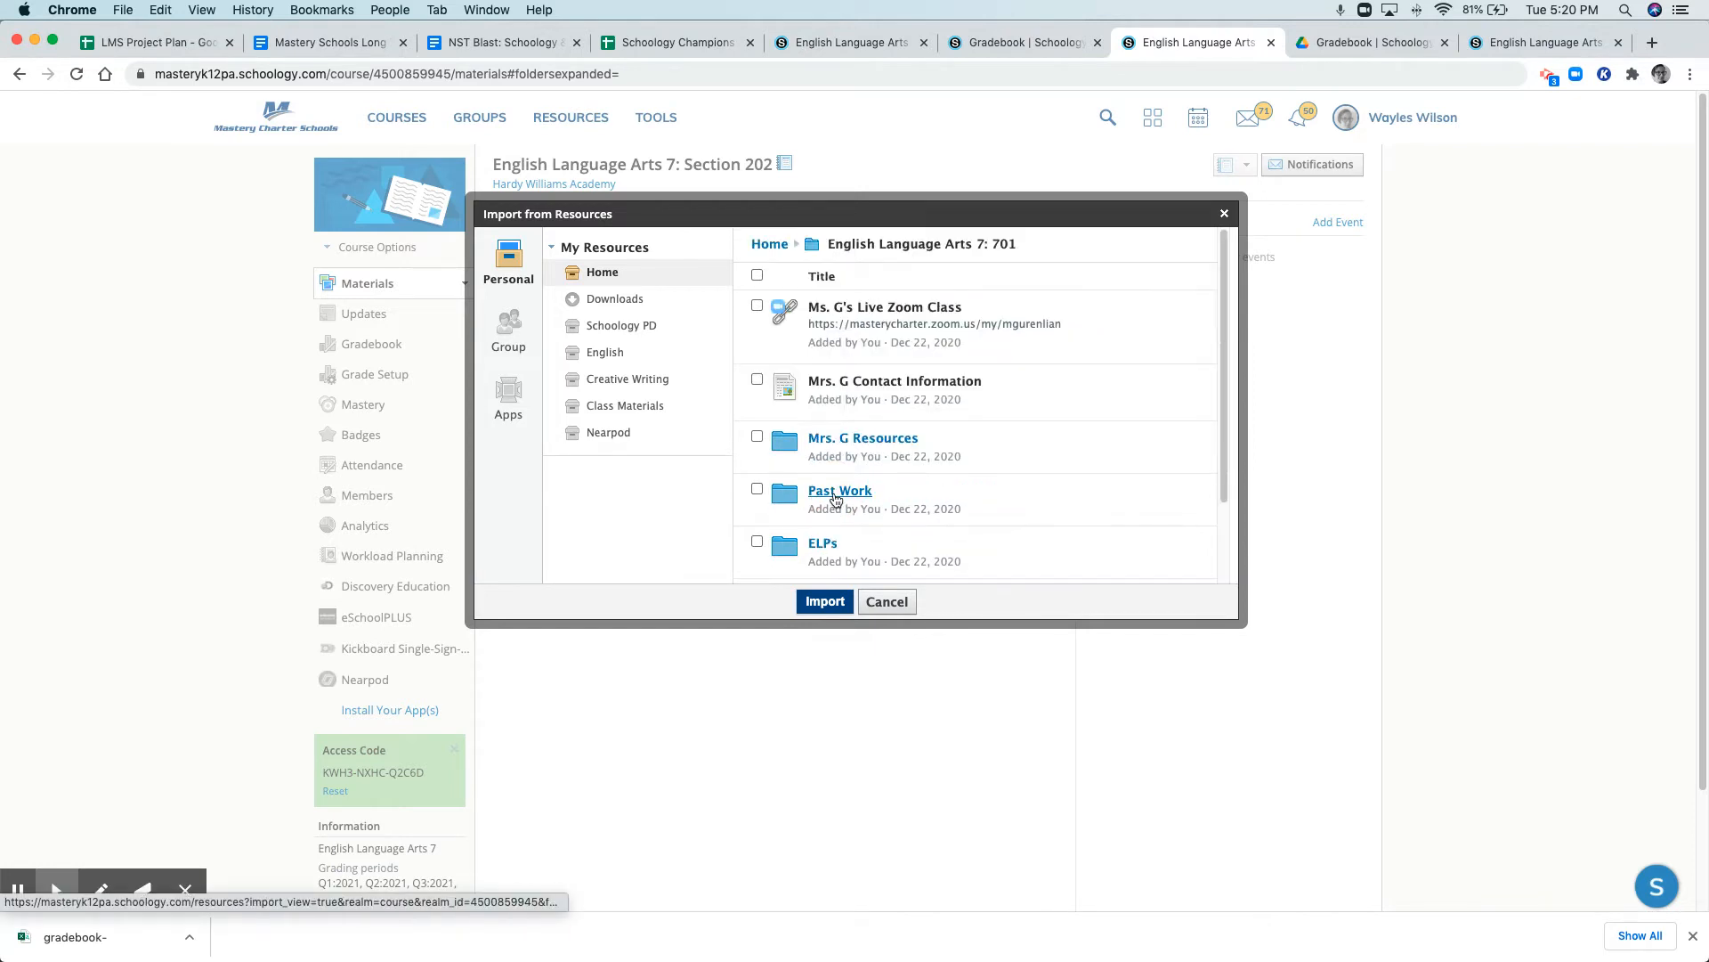
left_click(758, 276)
scroll(754, 504, "down", 3)
scroll(755, 504, "up", 3)
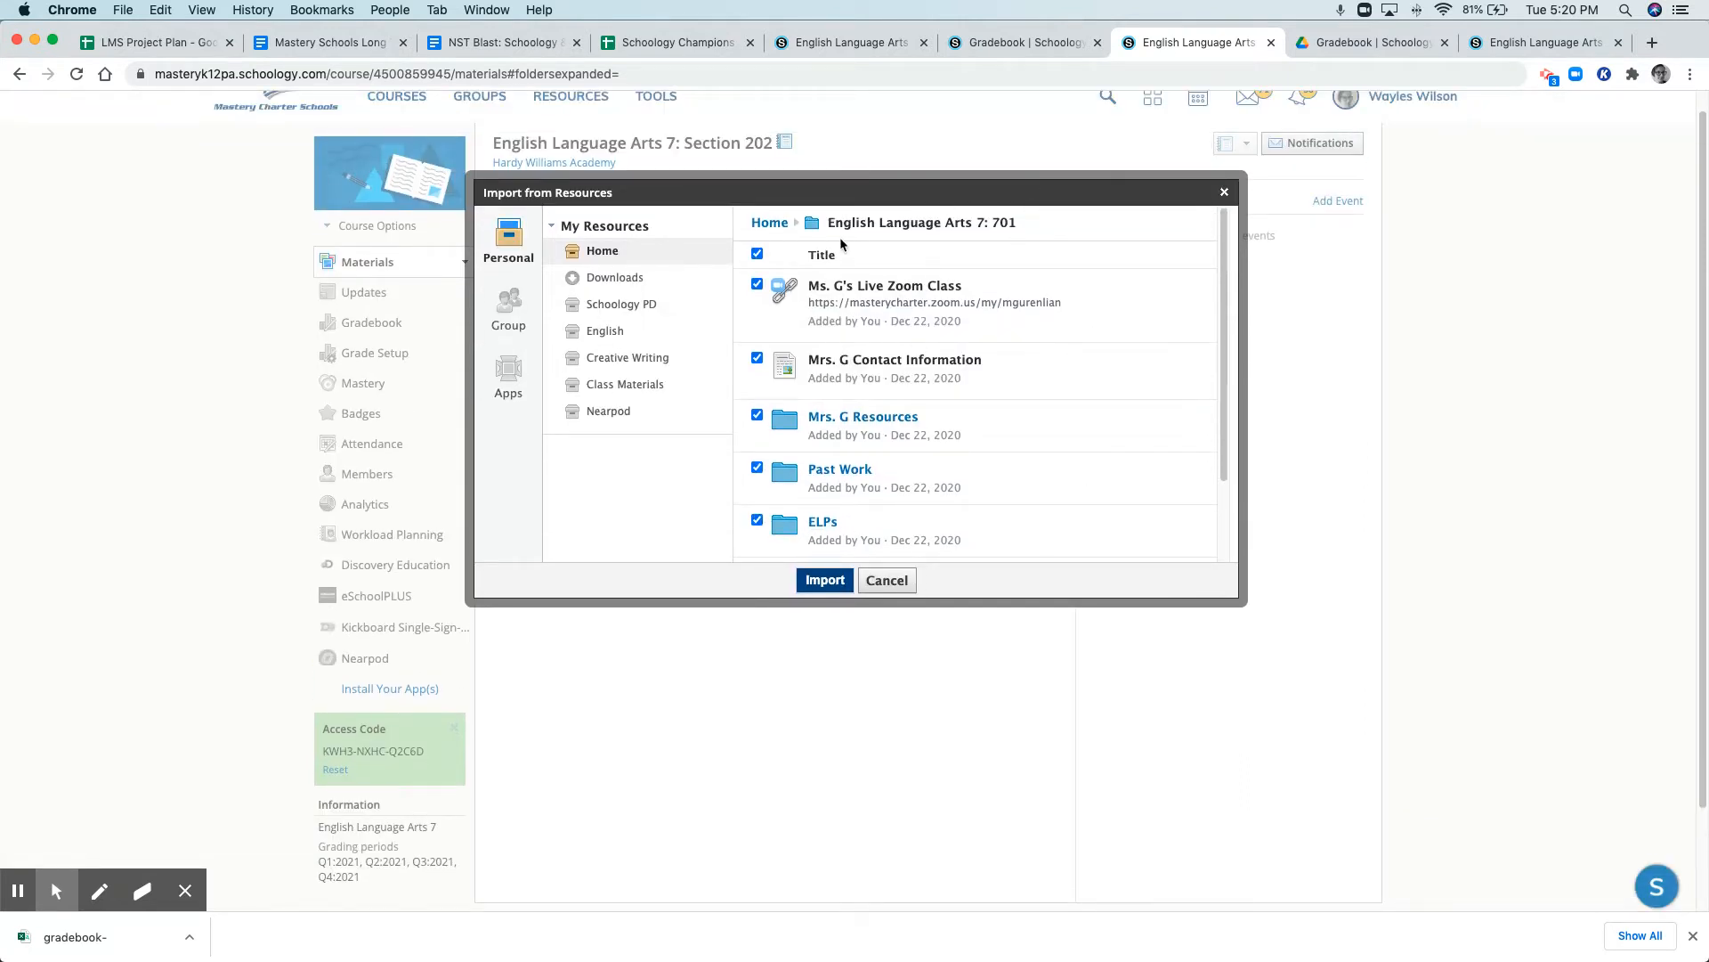
left_click(885, 579)
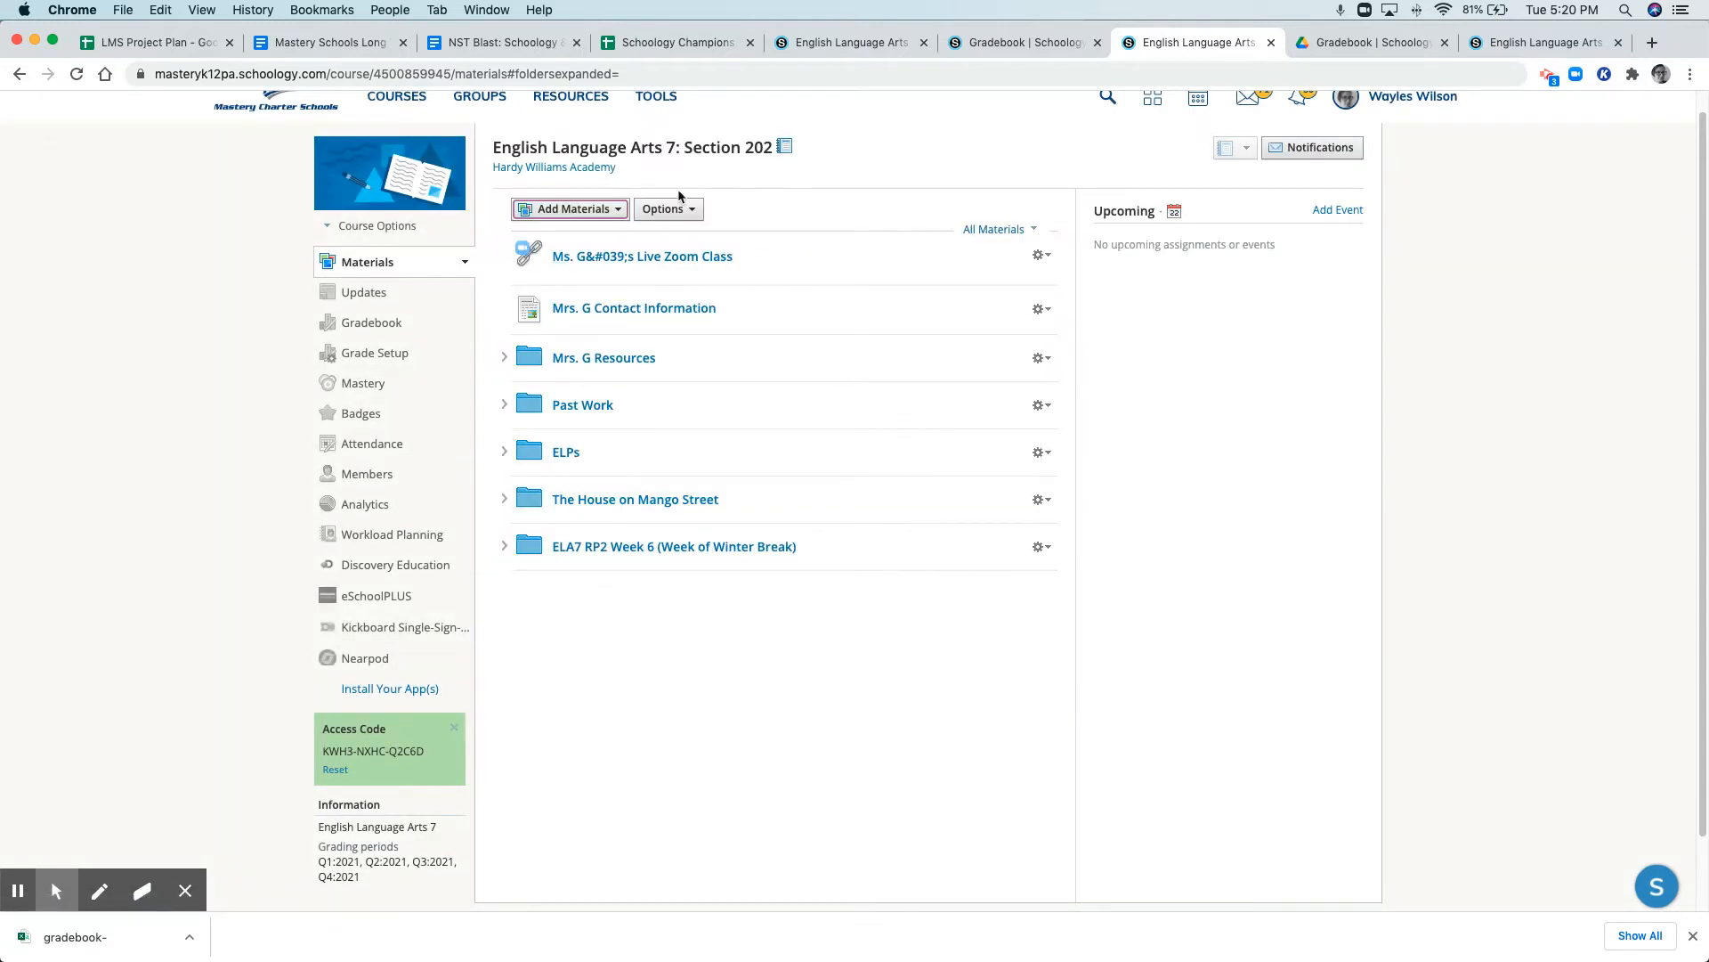
Expand the Past Work folder in Section 202's materials, and open Bulk Edit for the section's gradebook.
left_click(504, 404)
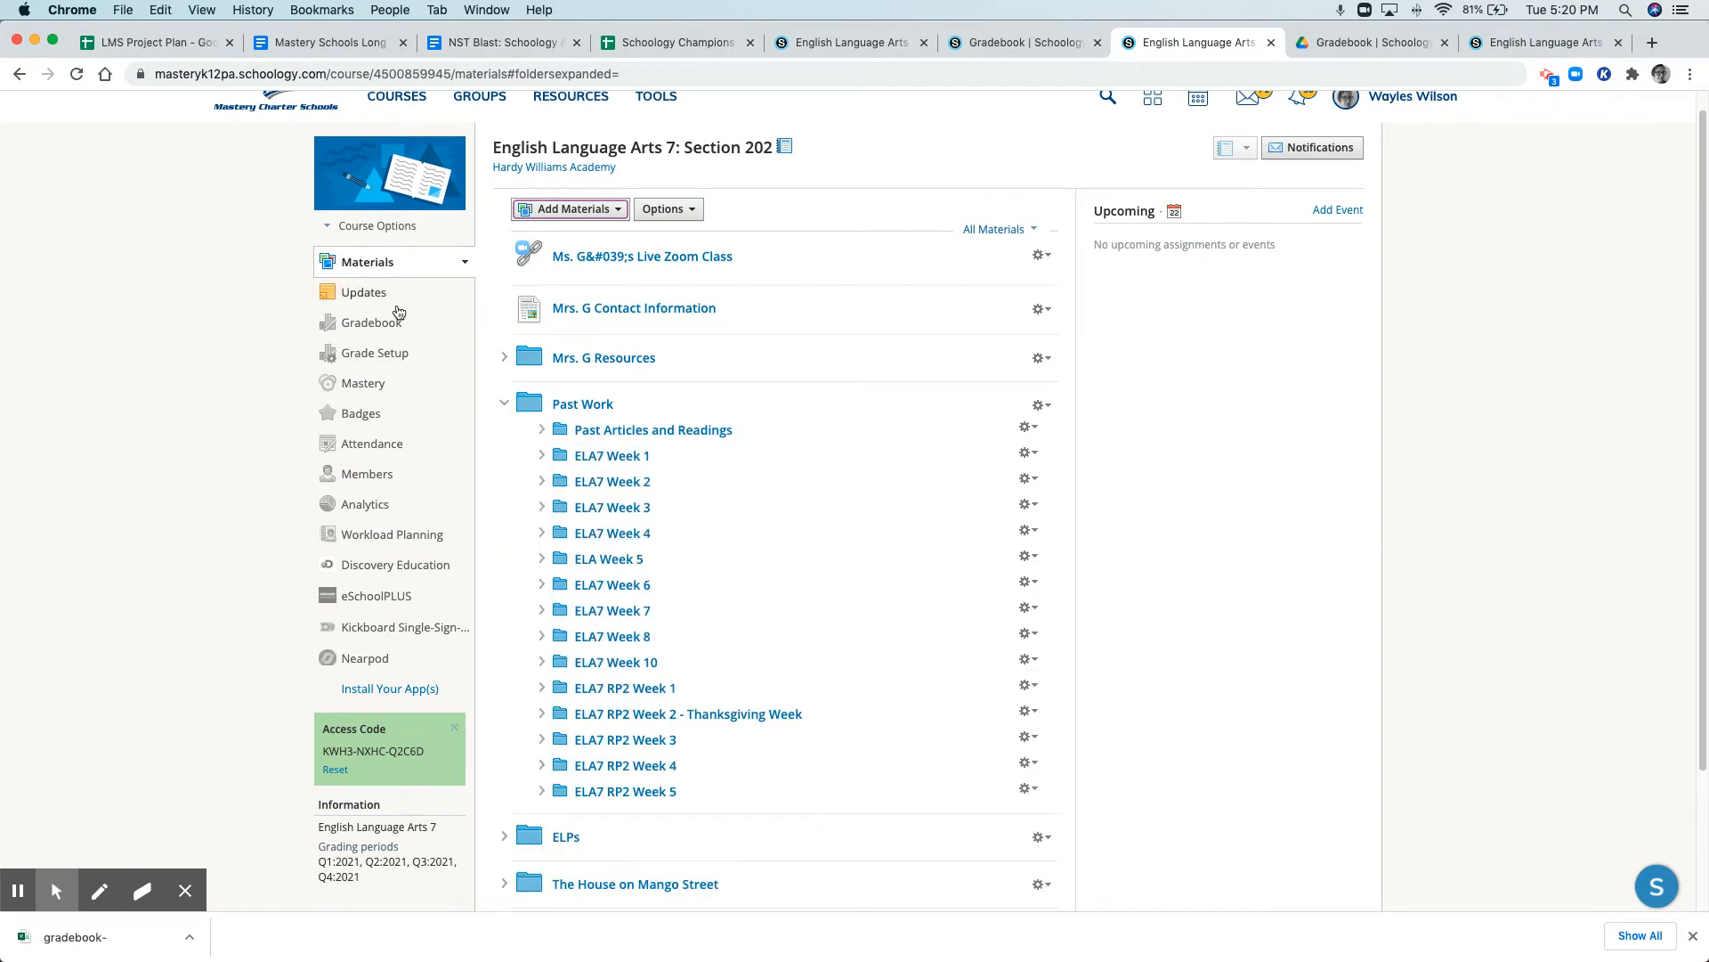
left_click(379, 324)
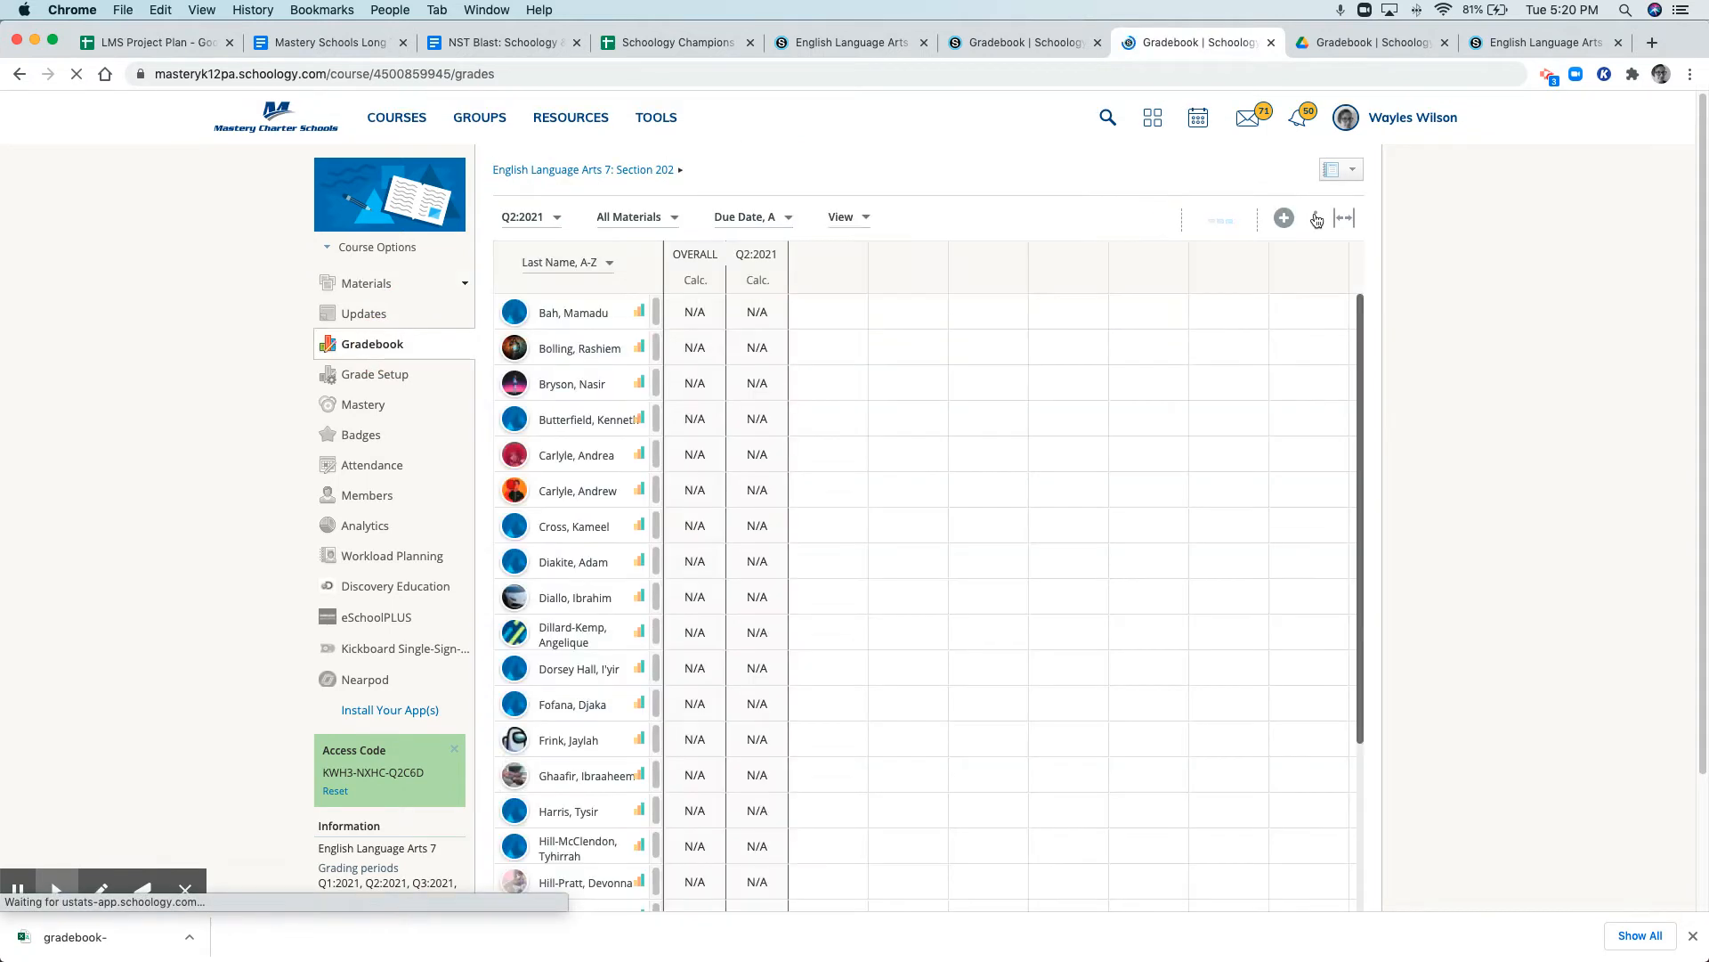
left_click(1316, 219)
left_click(1289, 236)
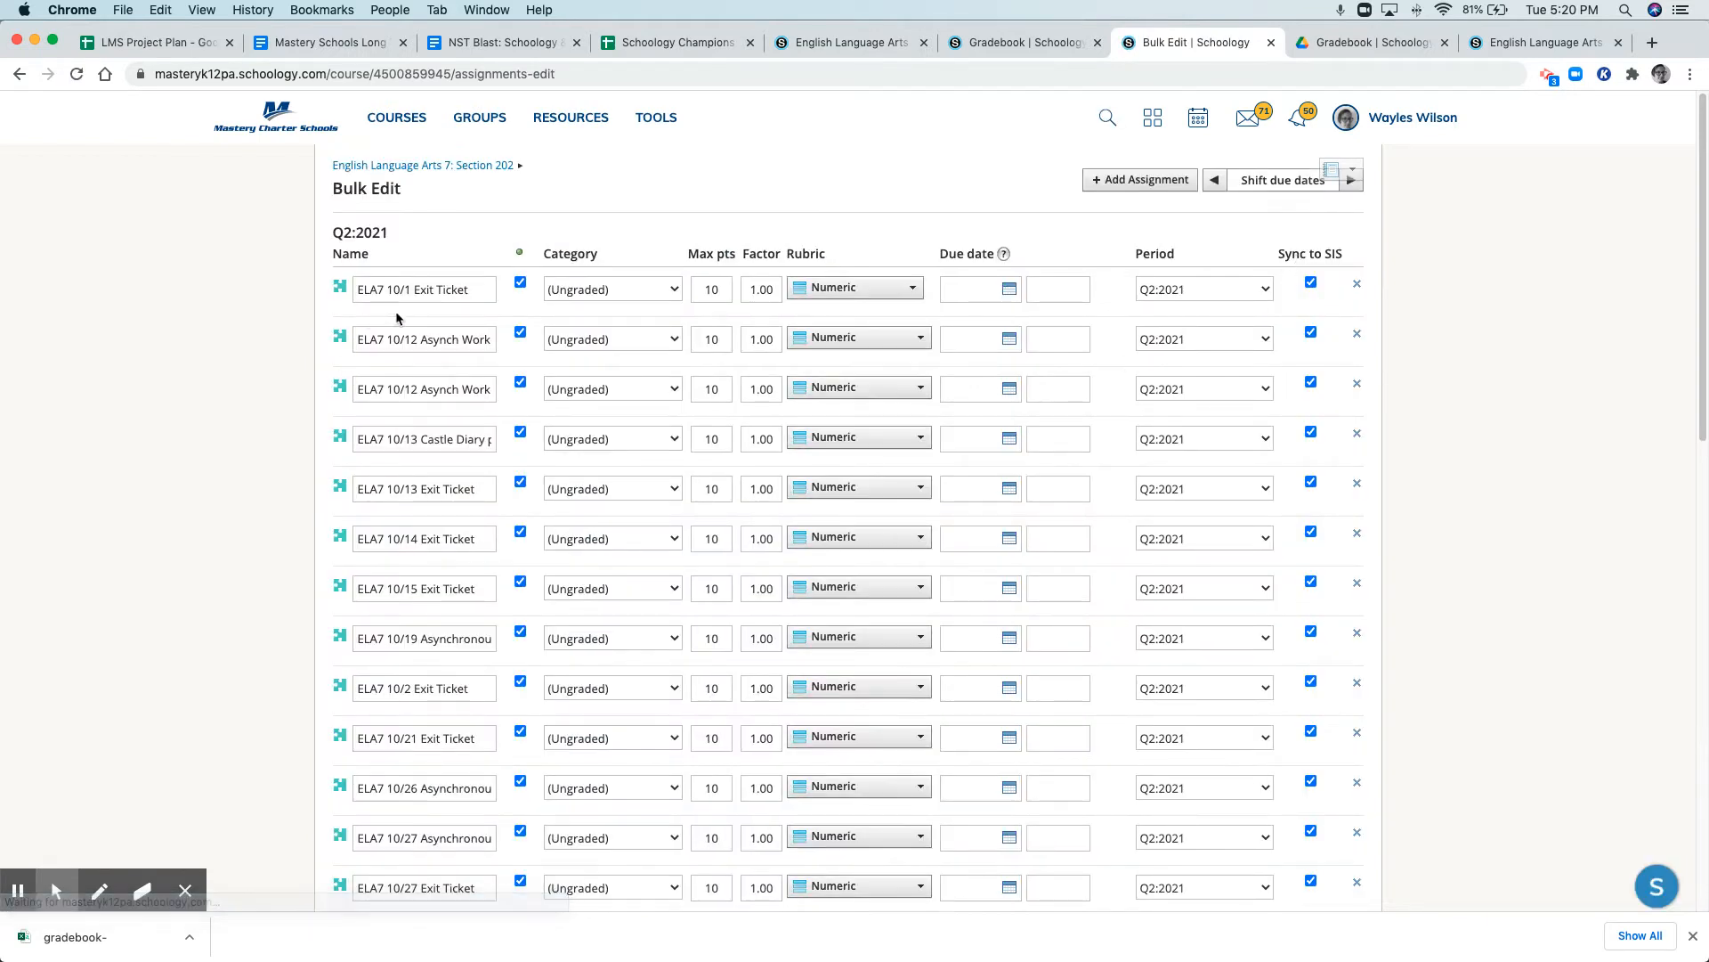
Set the ELA7 10/1 Exit Ticket's category to Formative and its due date to 10/01/20.
left_click(649, 291)
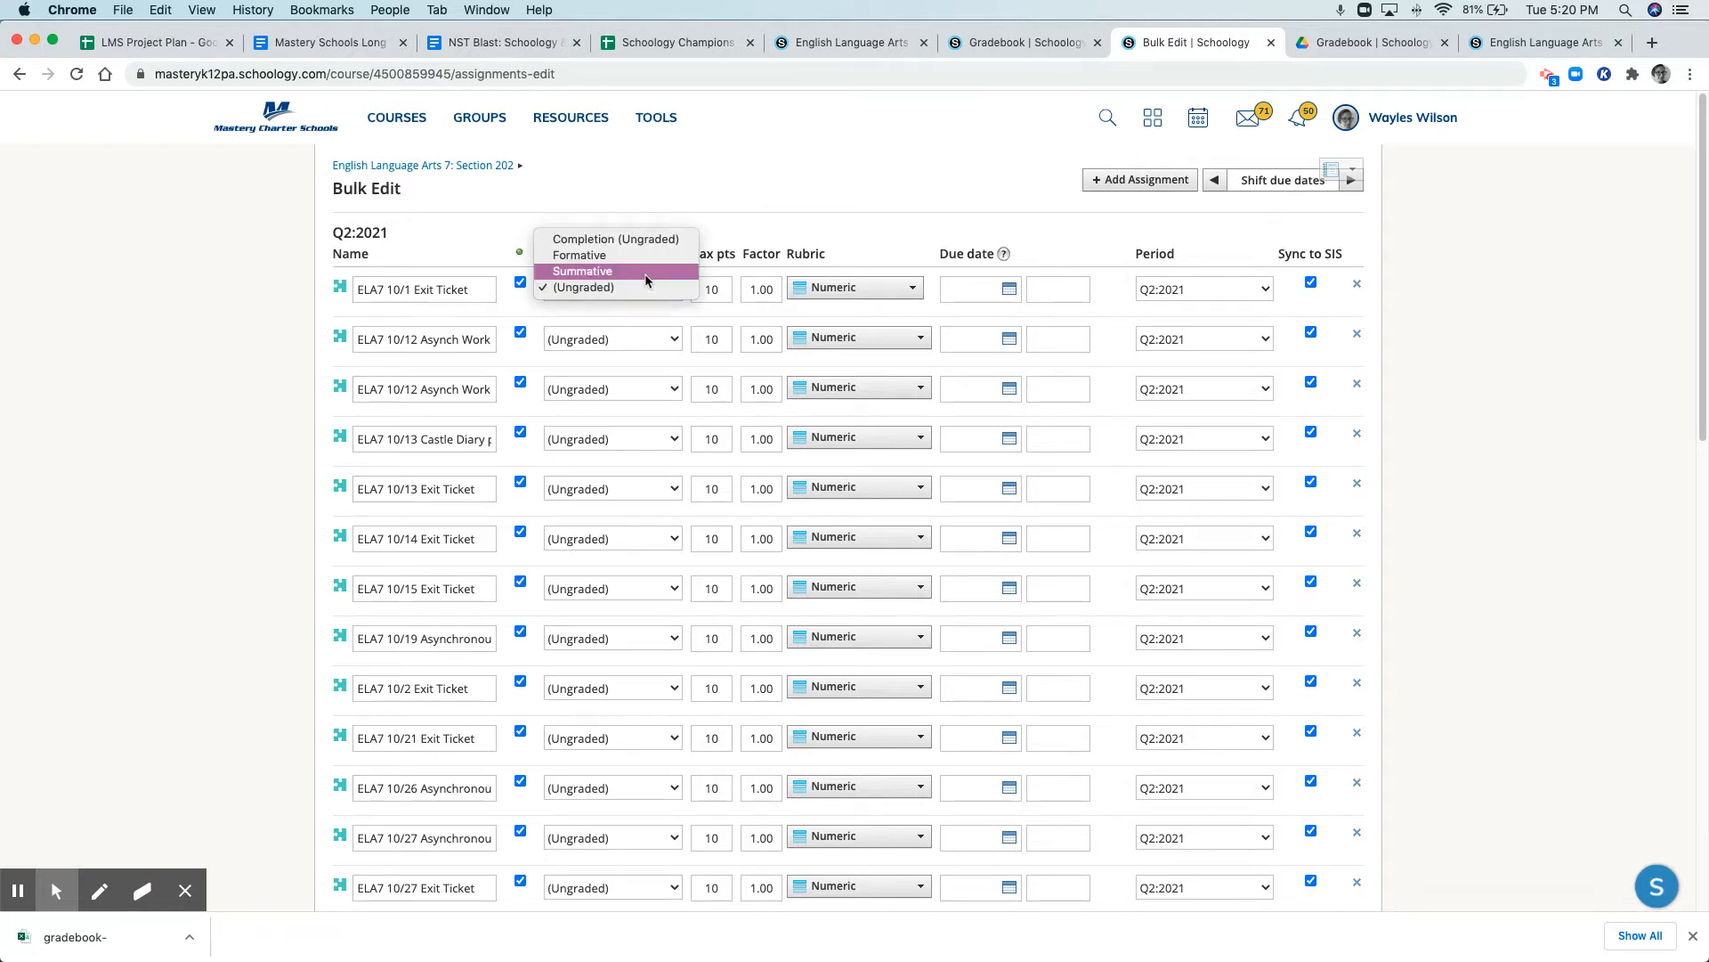
left_click(623, 255)
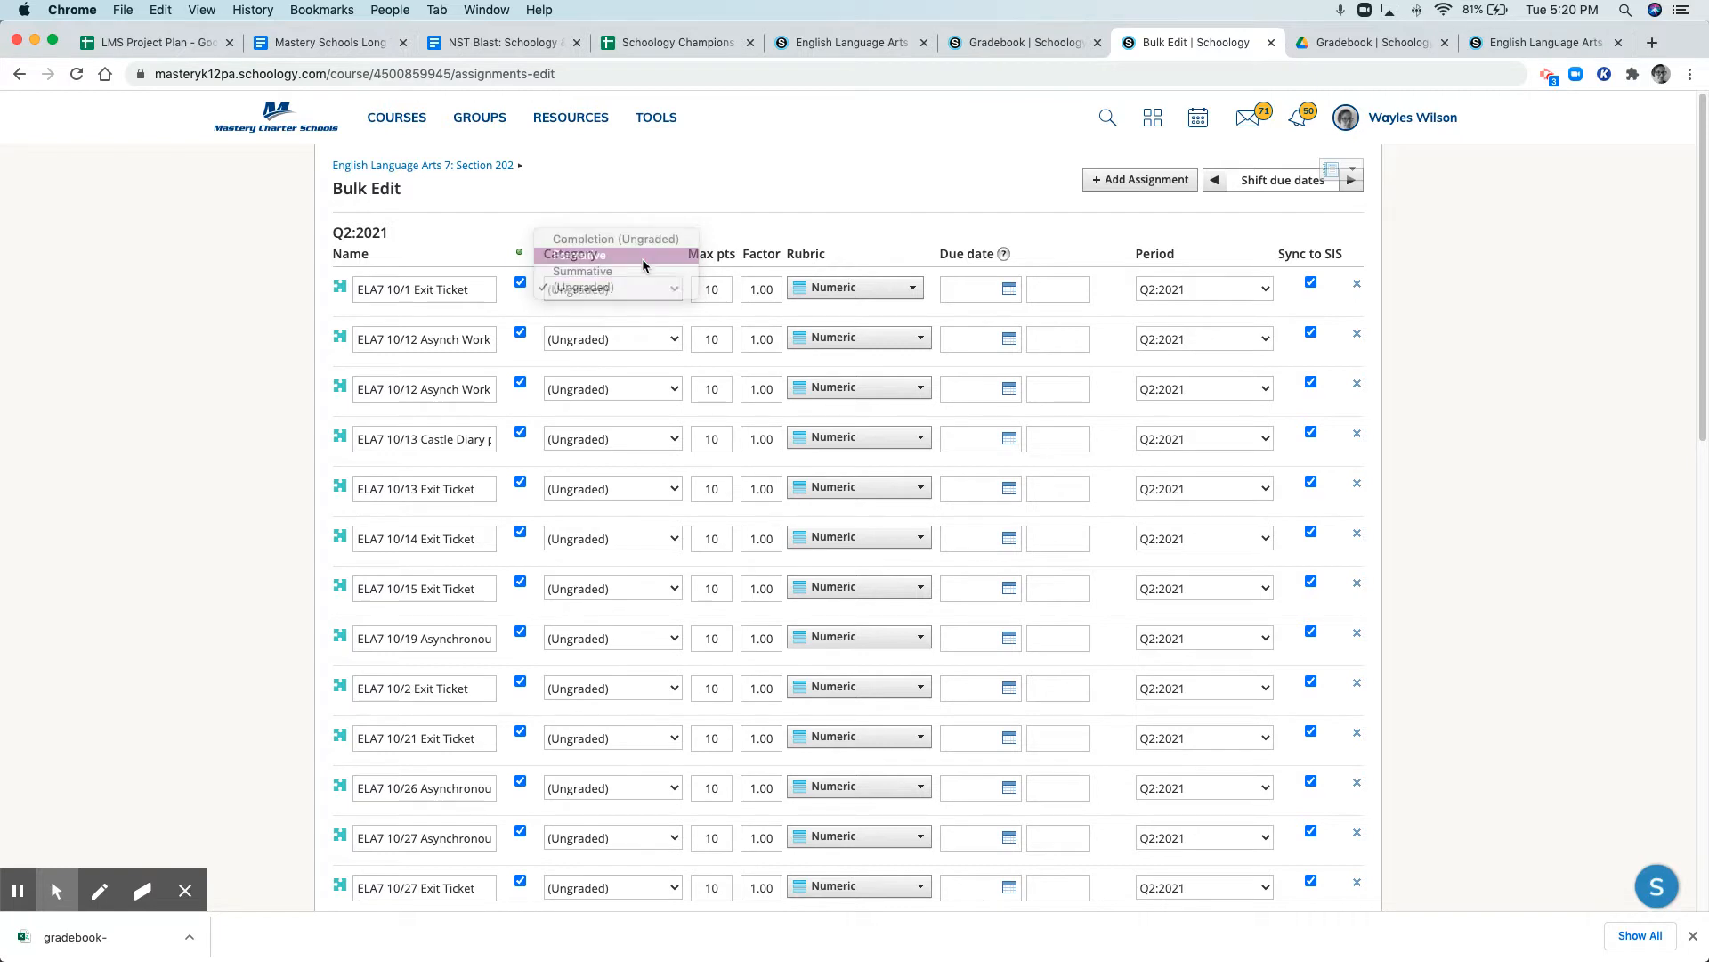
left_click(1009, 290)
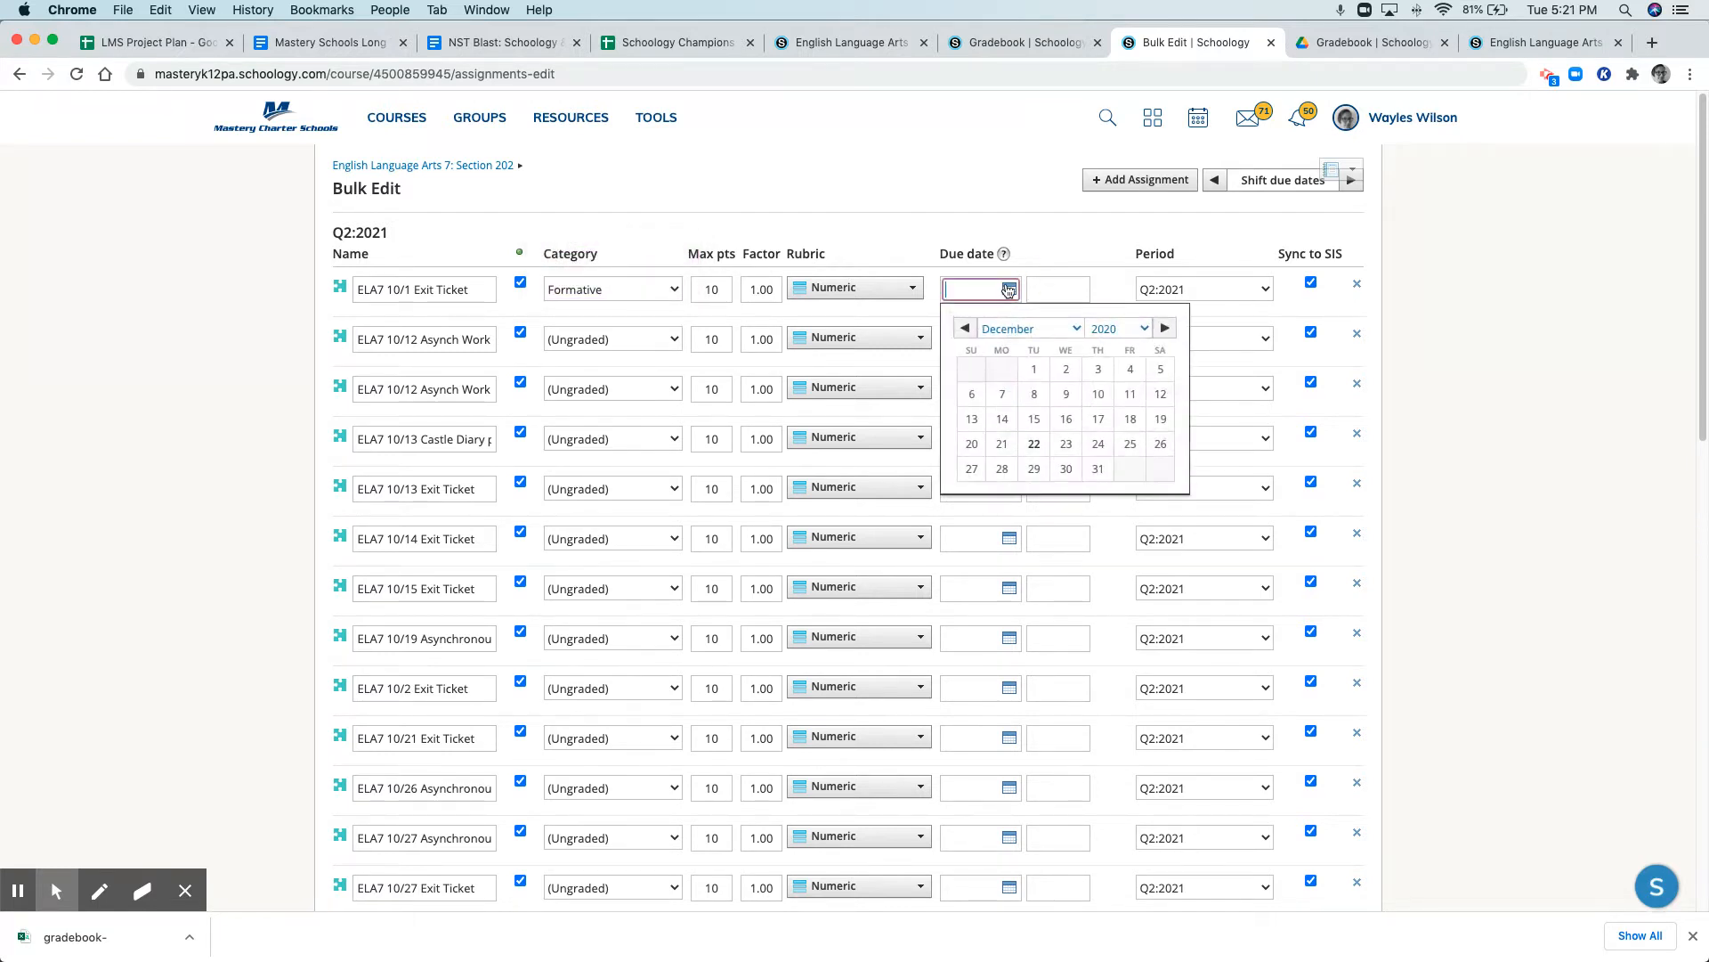
left_click(965, 329)
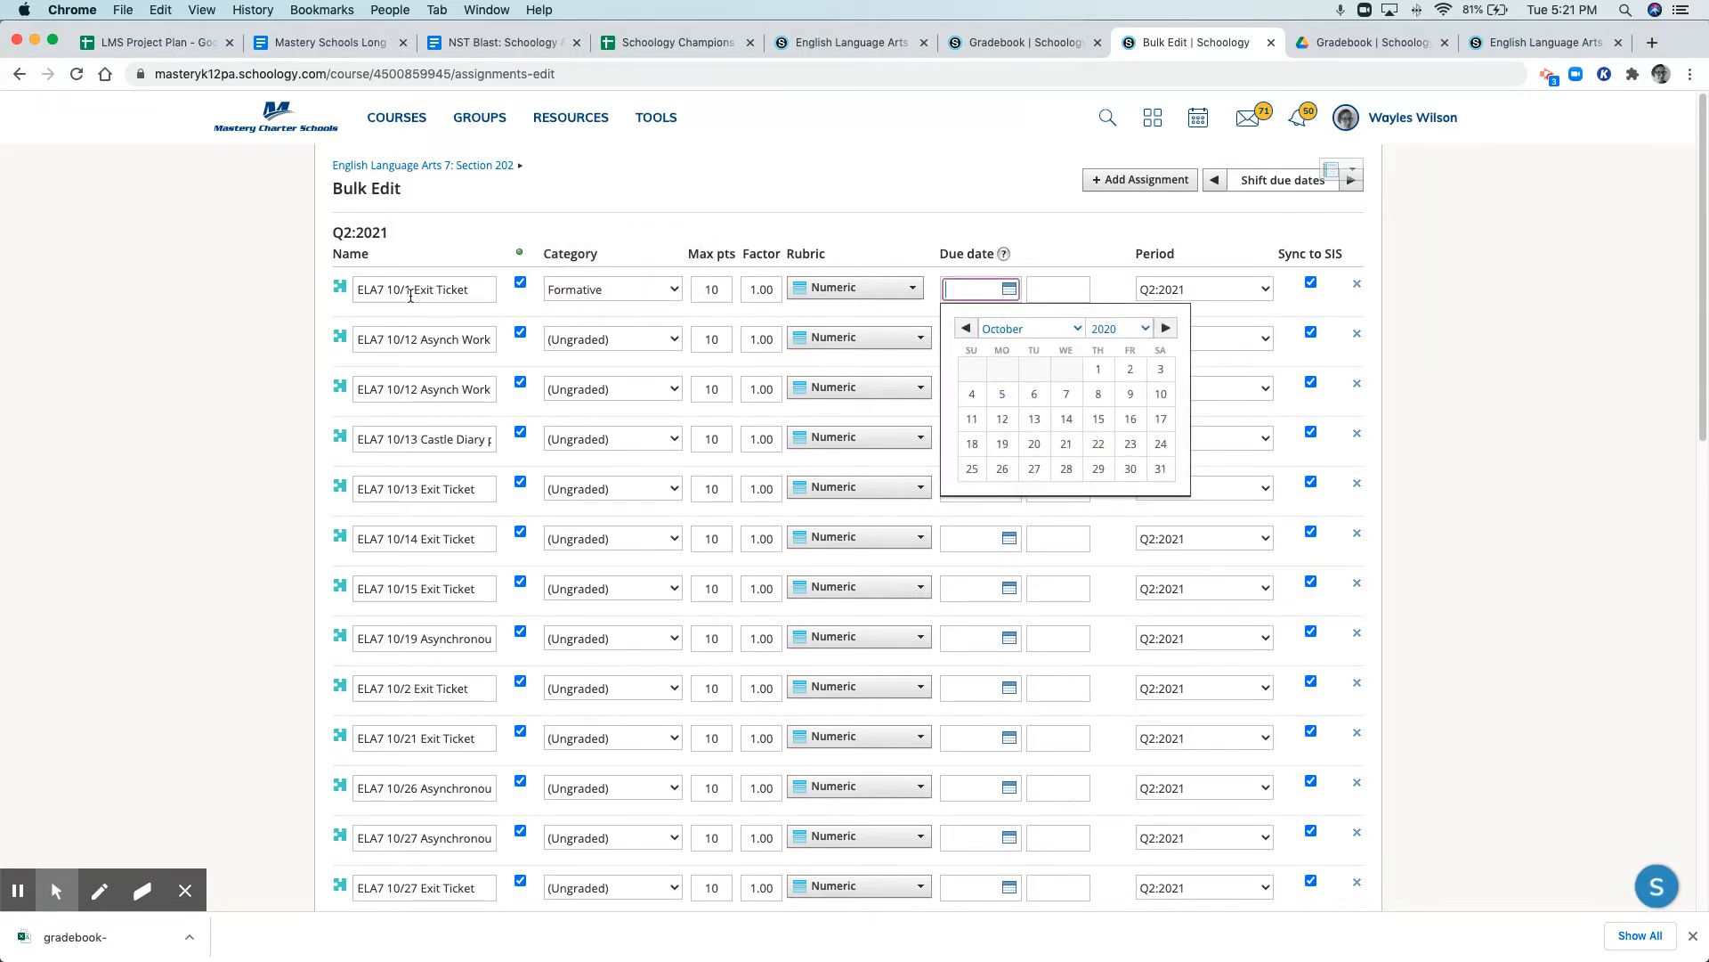
left_click(1100, 370)
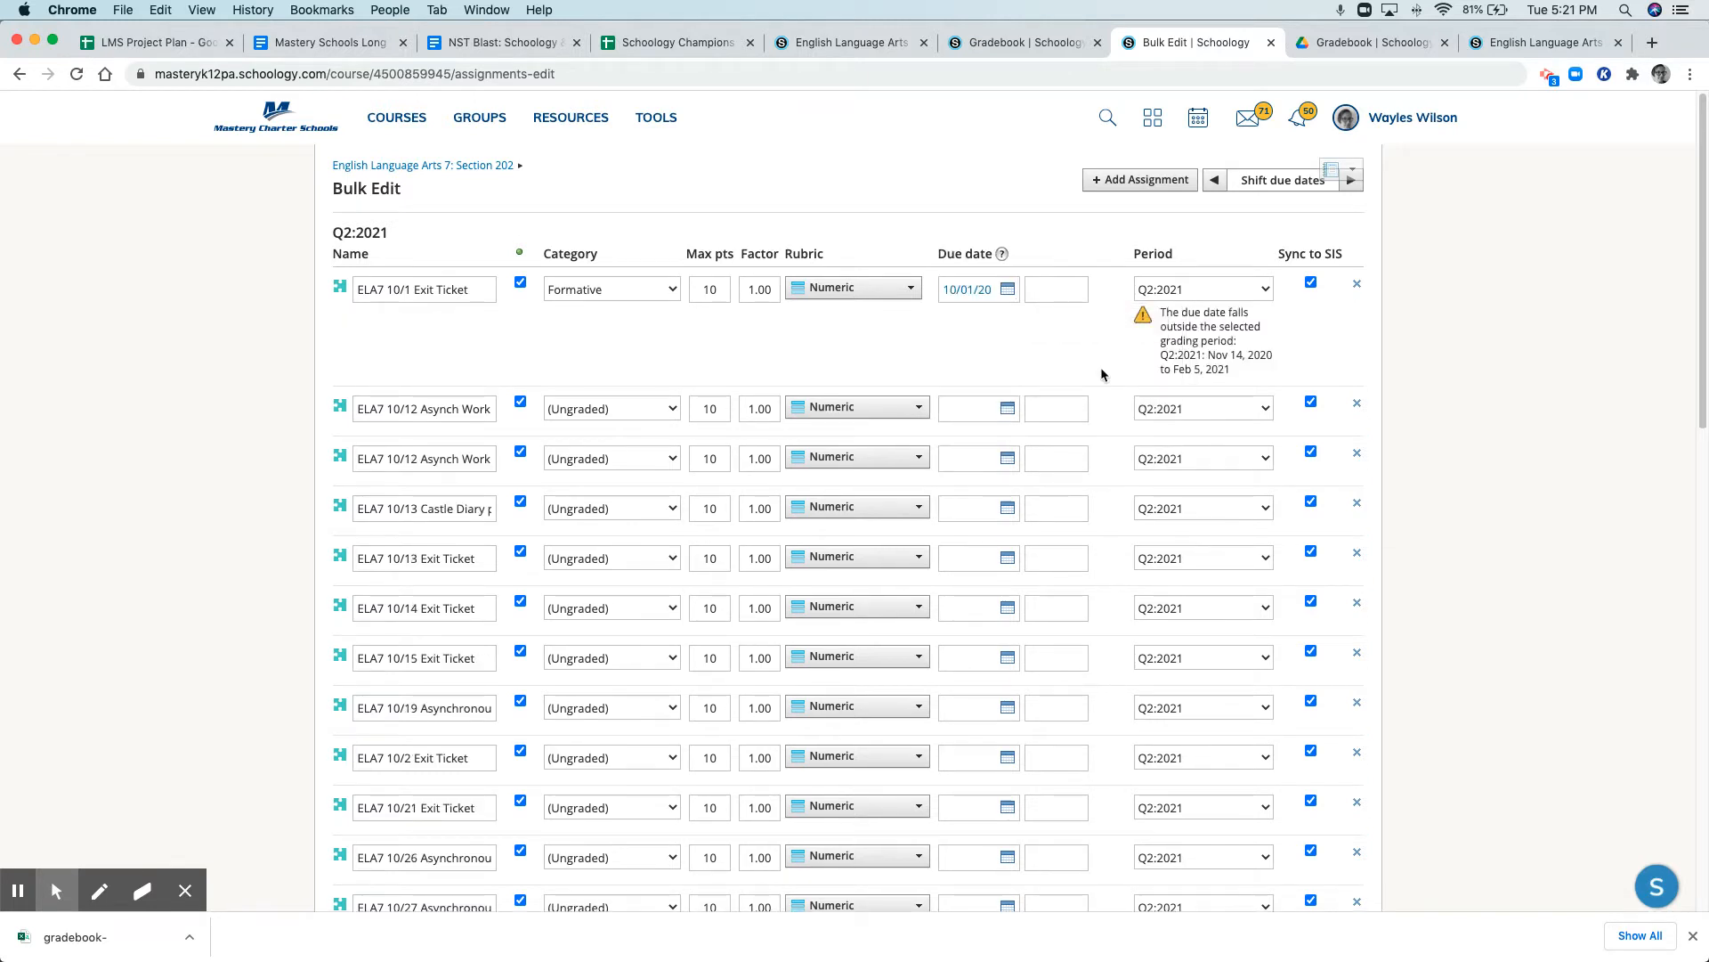
Assign the ELA7 10/1 Exit Ticket to the Q1:2021 grading period and save the bulk edit changes.
left_click(1250, 294)
left_click(1236, 273)
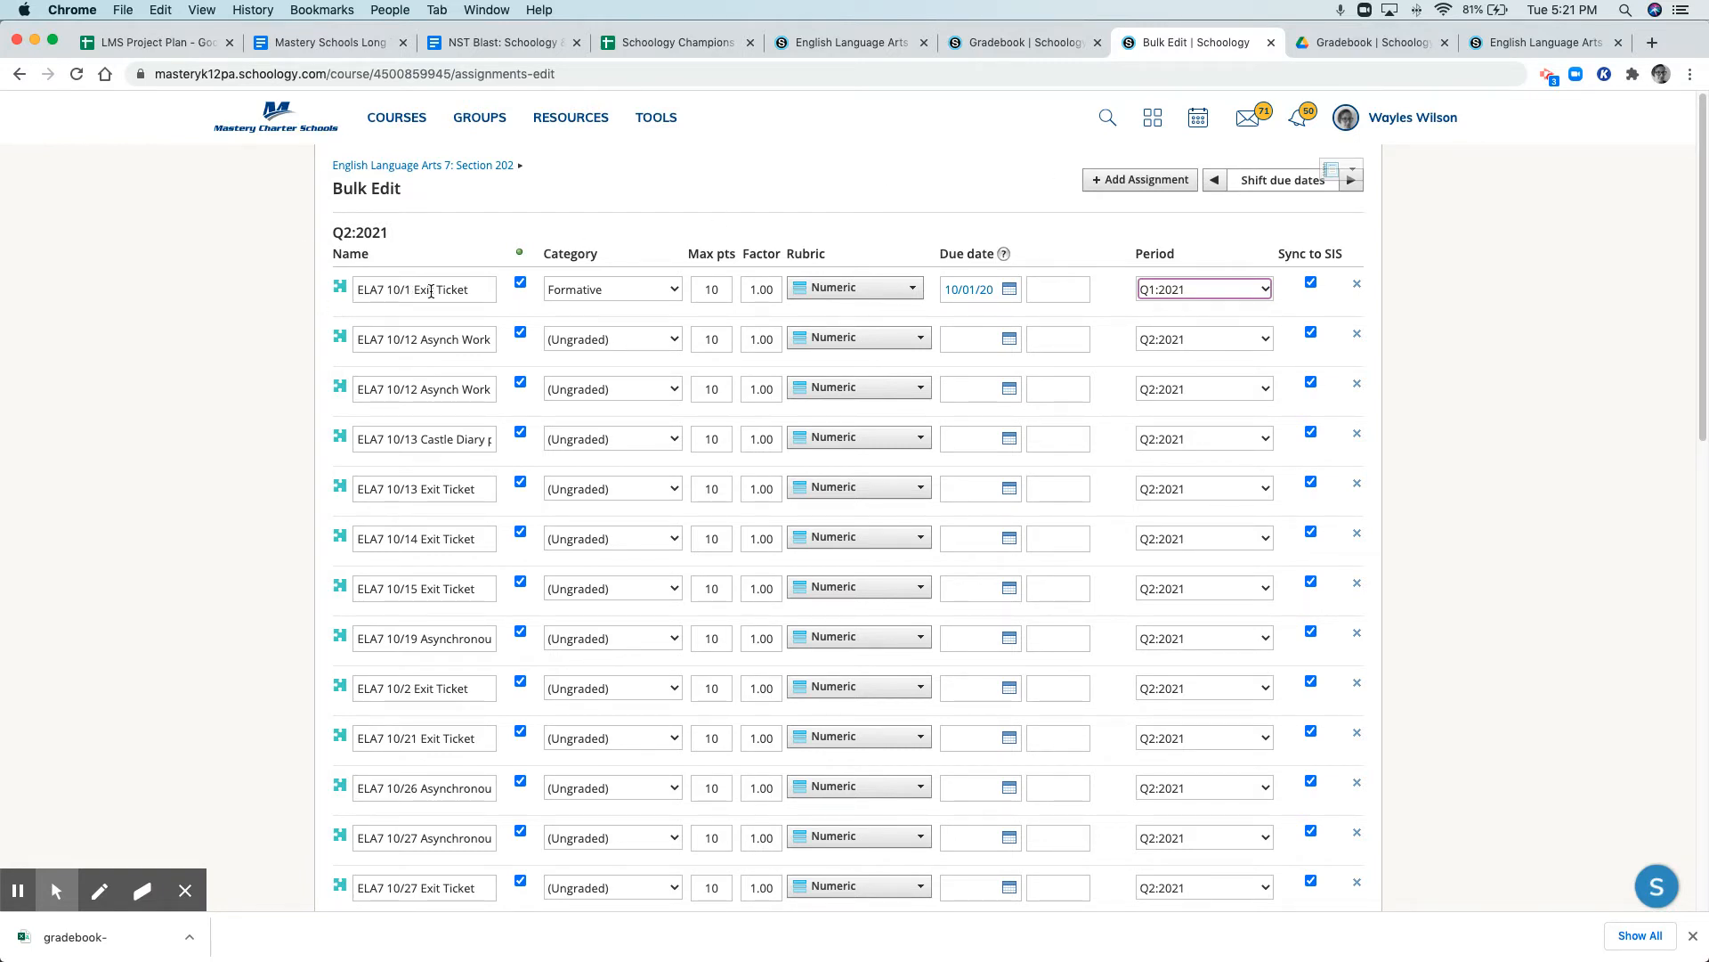
scroll(1293, 527, "down", 20)
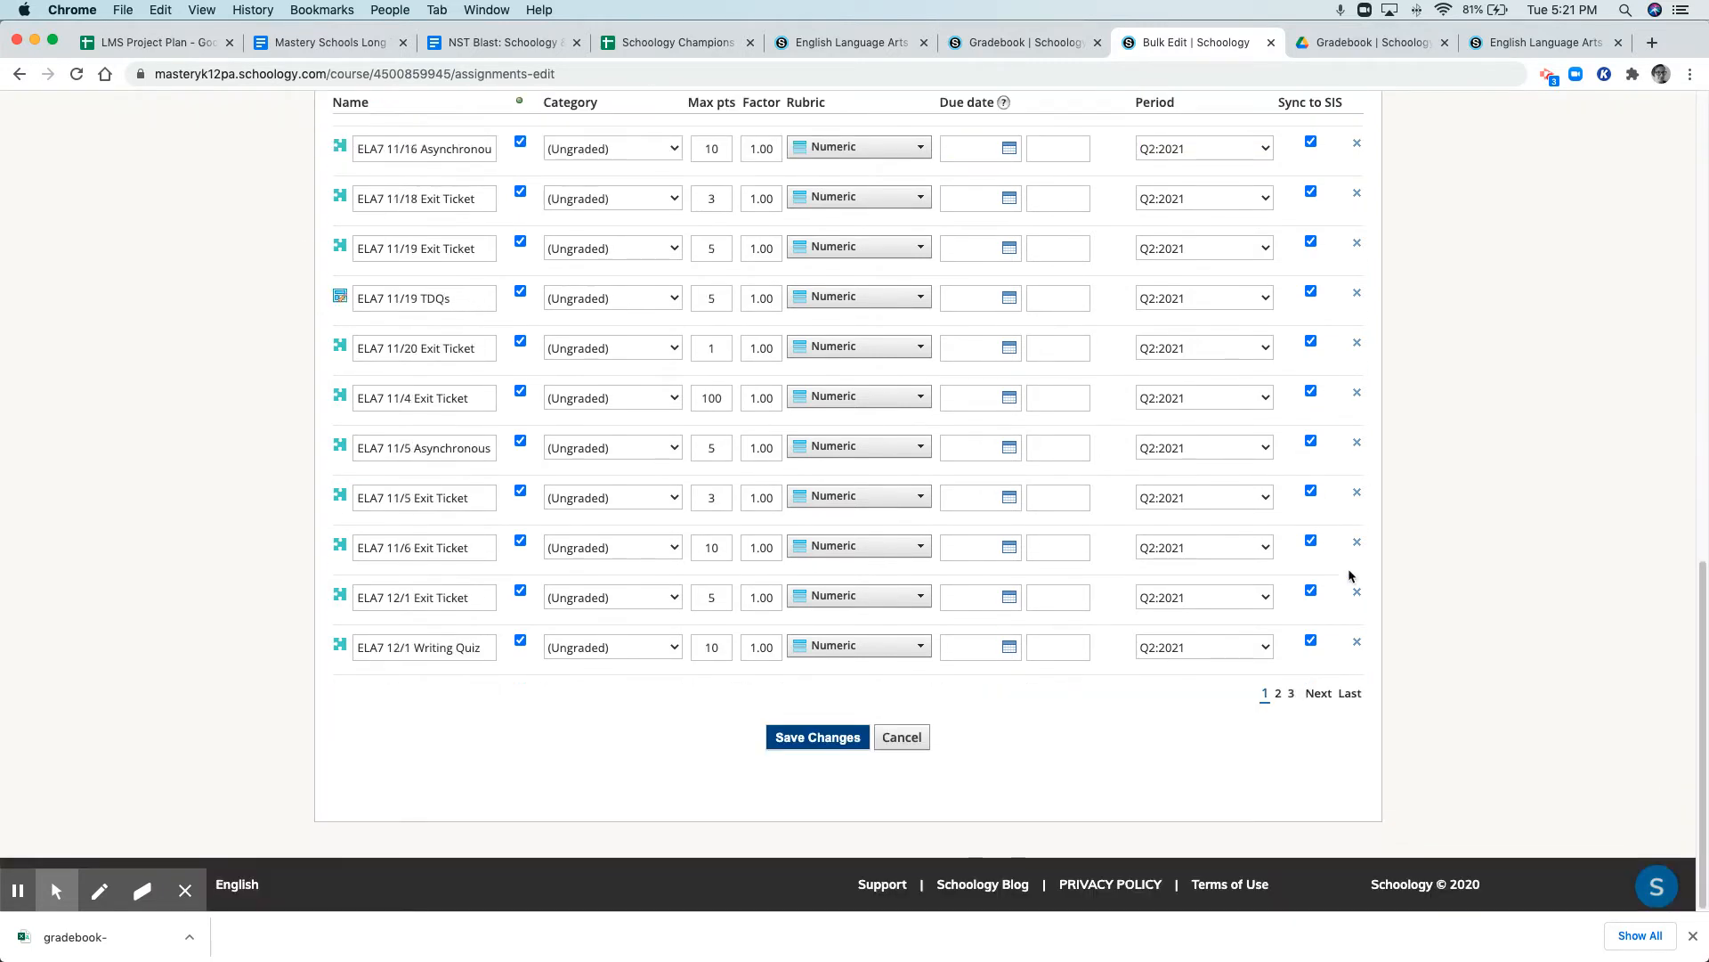
left_click(850, 739)
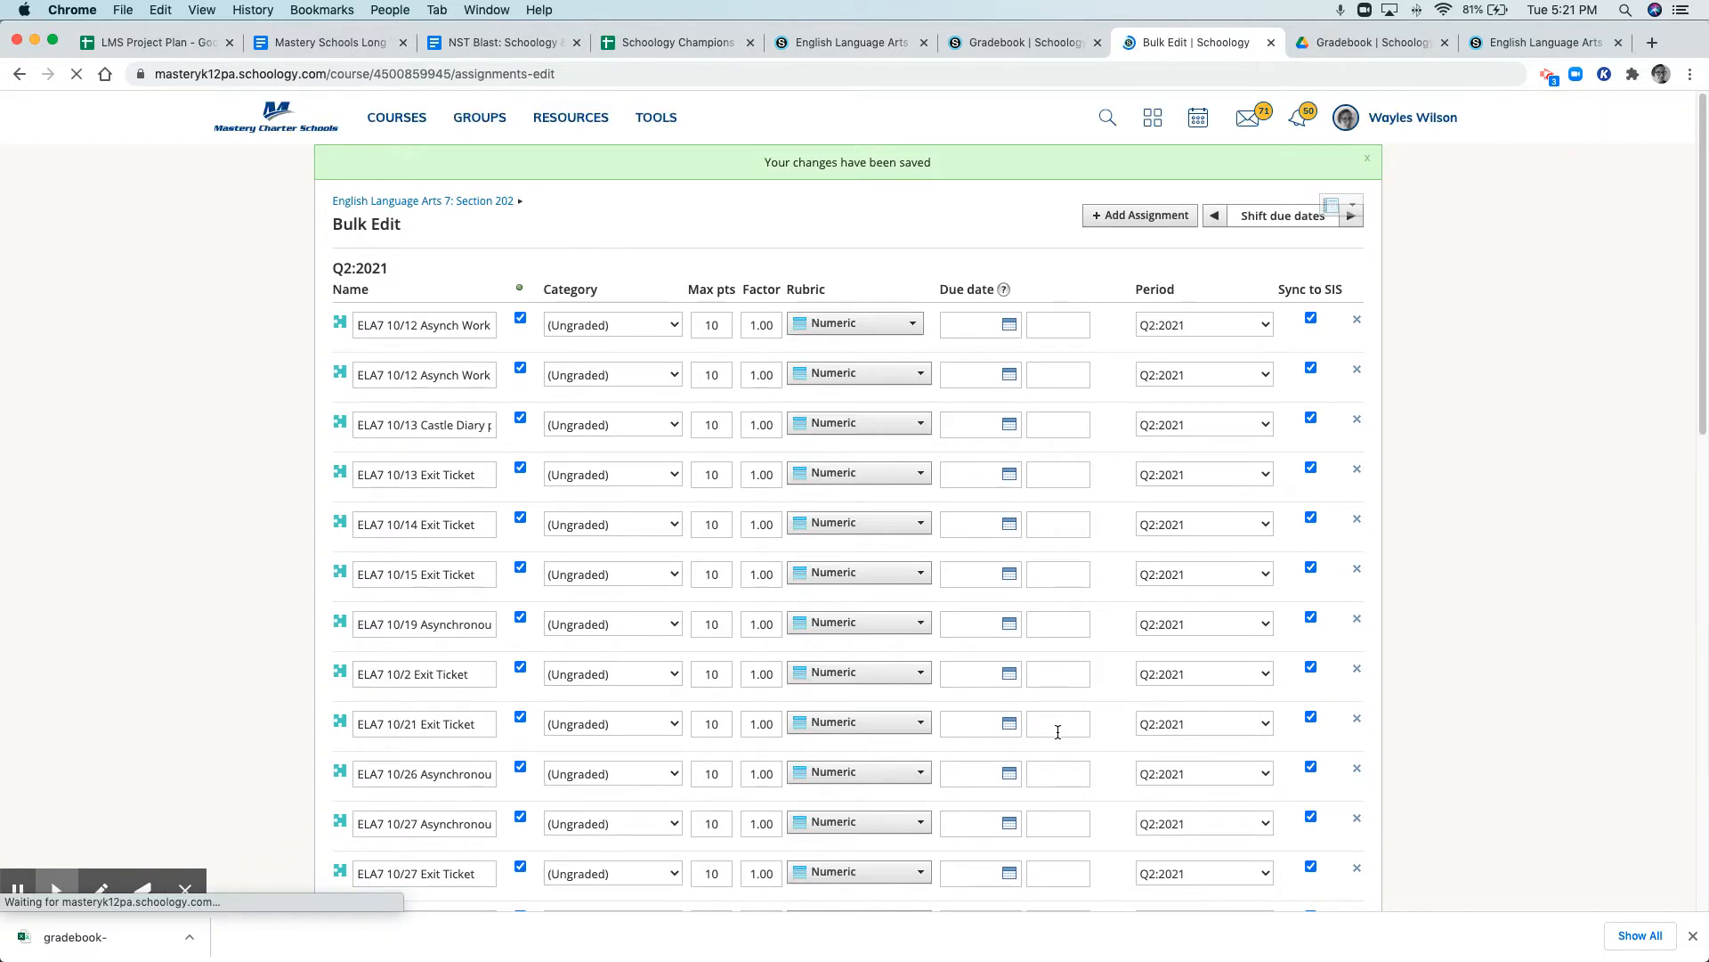
Return to Section 202's gradebook and show the Q1:2021 grading period to check the ELA7 10/1 Exit Ticket.
left_click(447, 203)
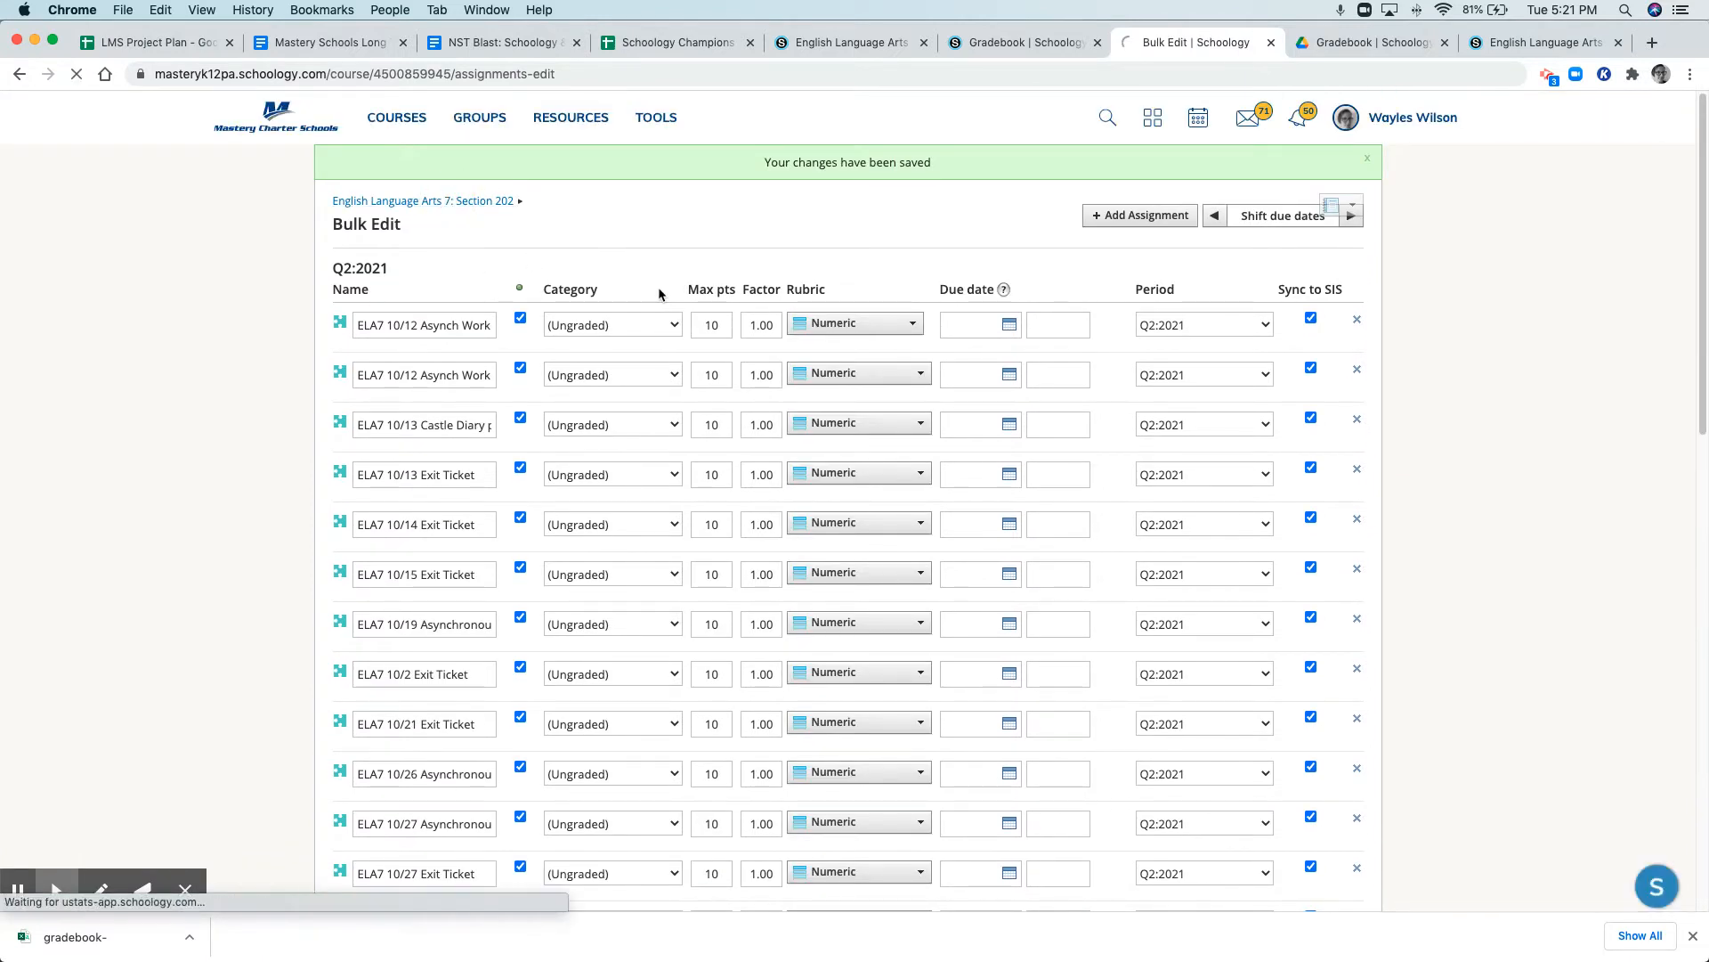
left_click(345, 354)
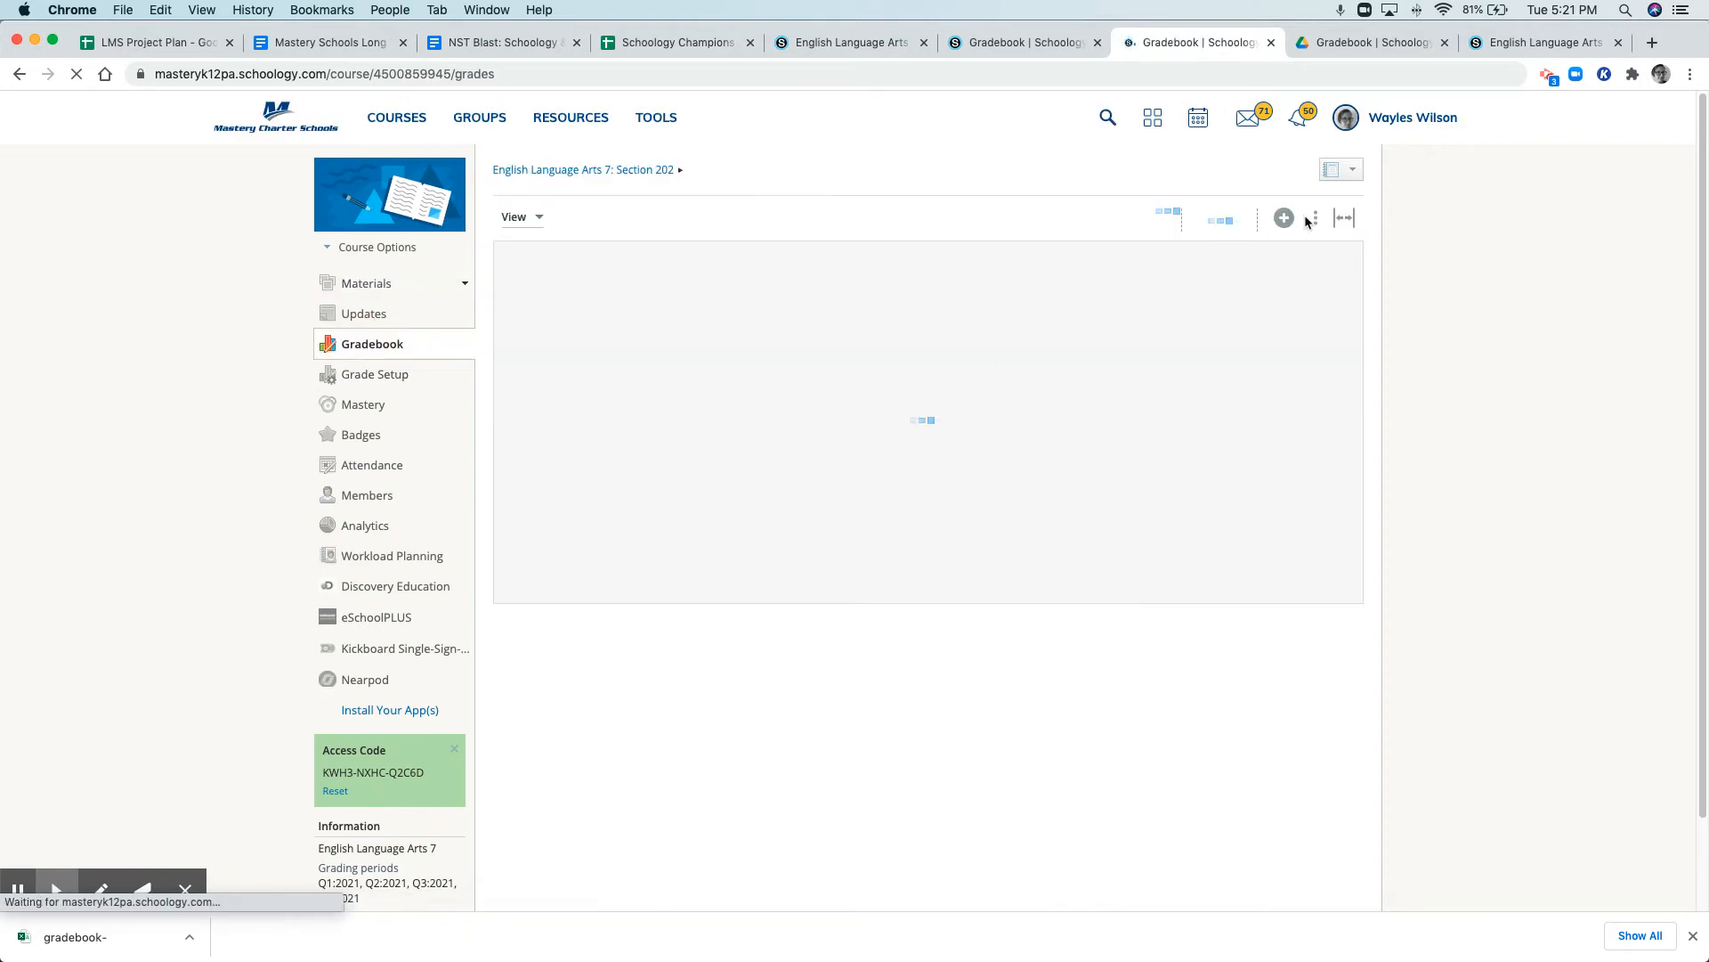
left_click(550, 224)
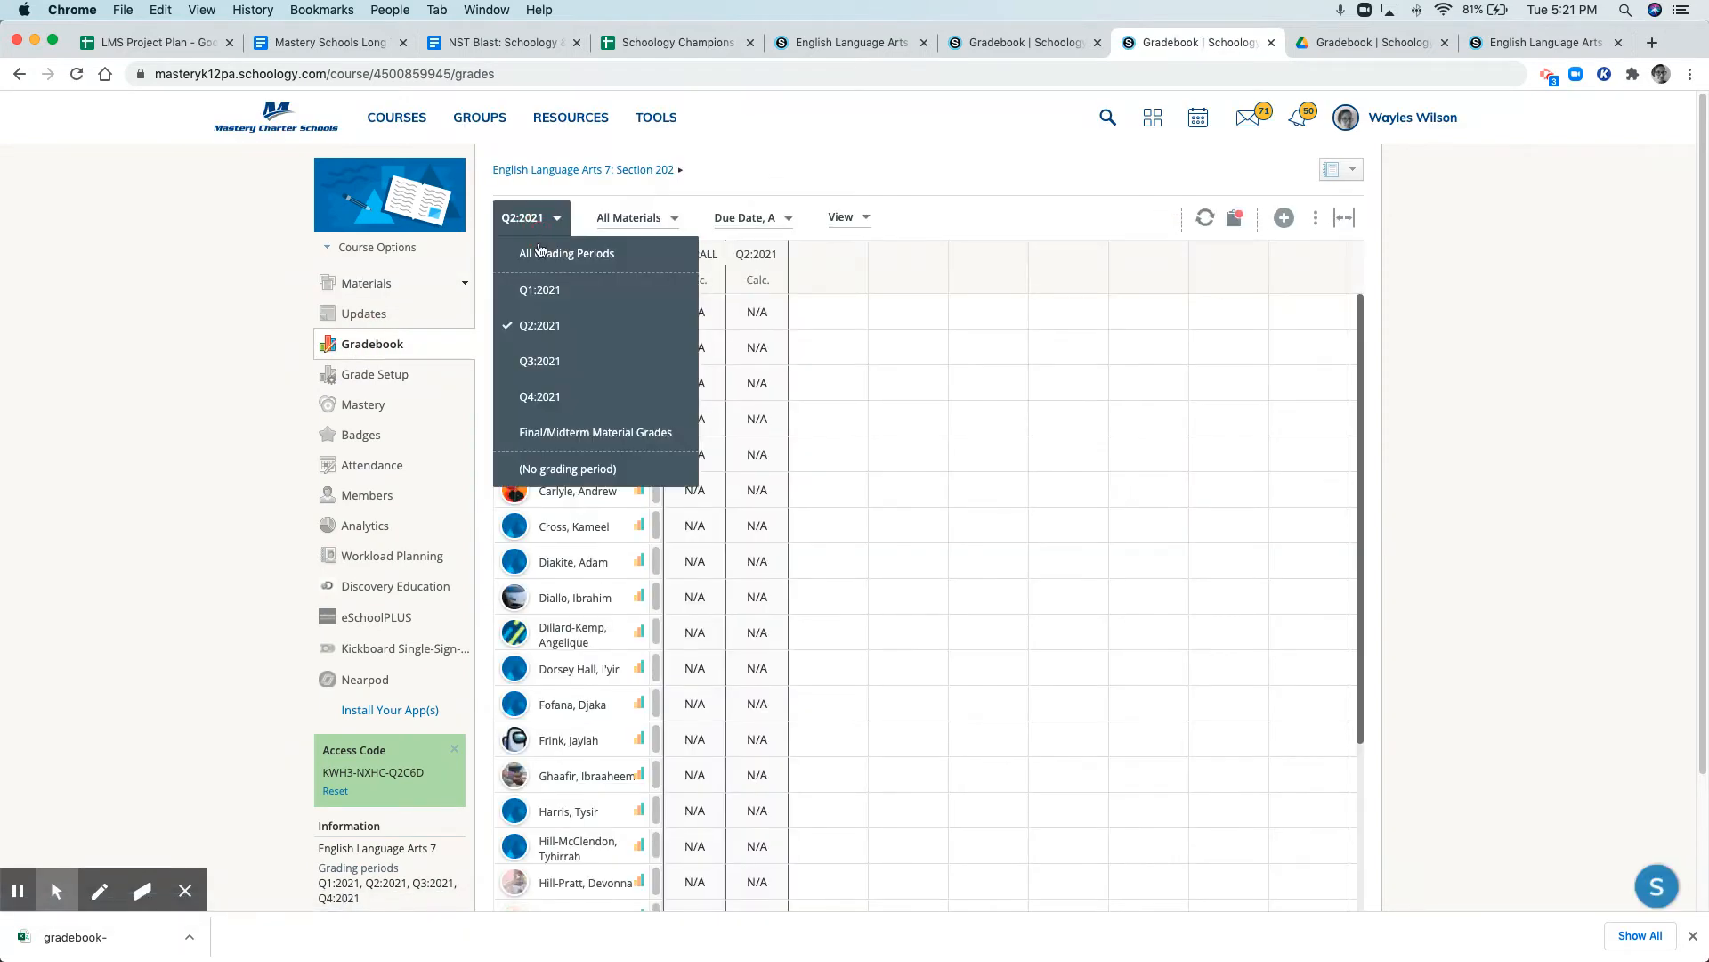
left_click(537, 287)
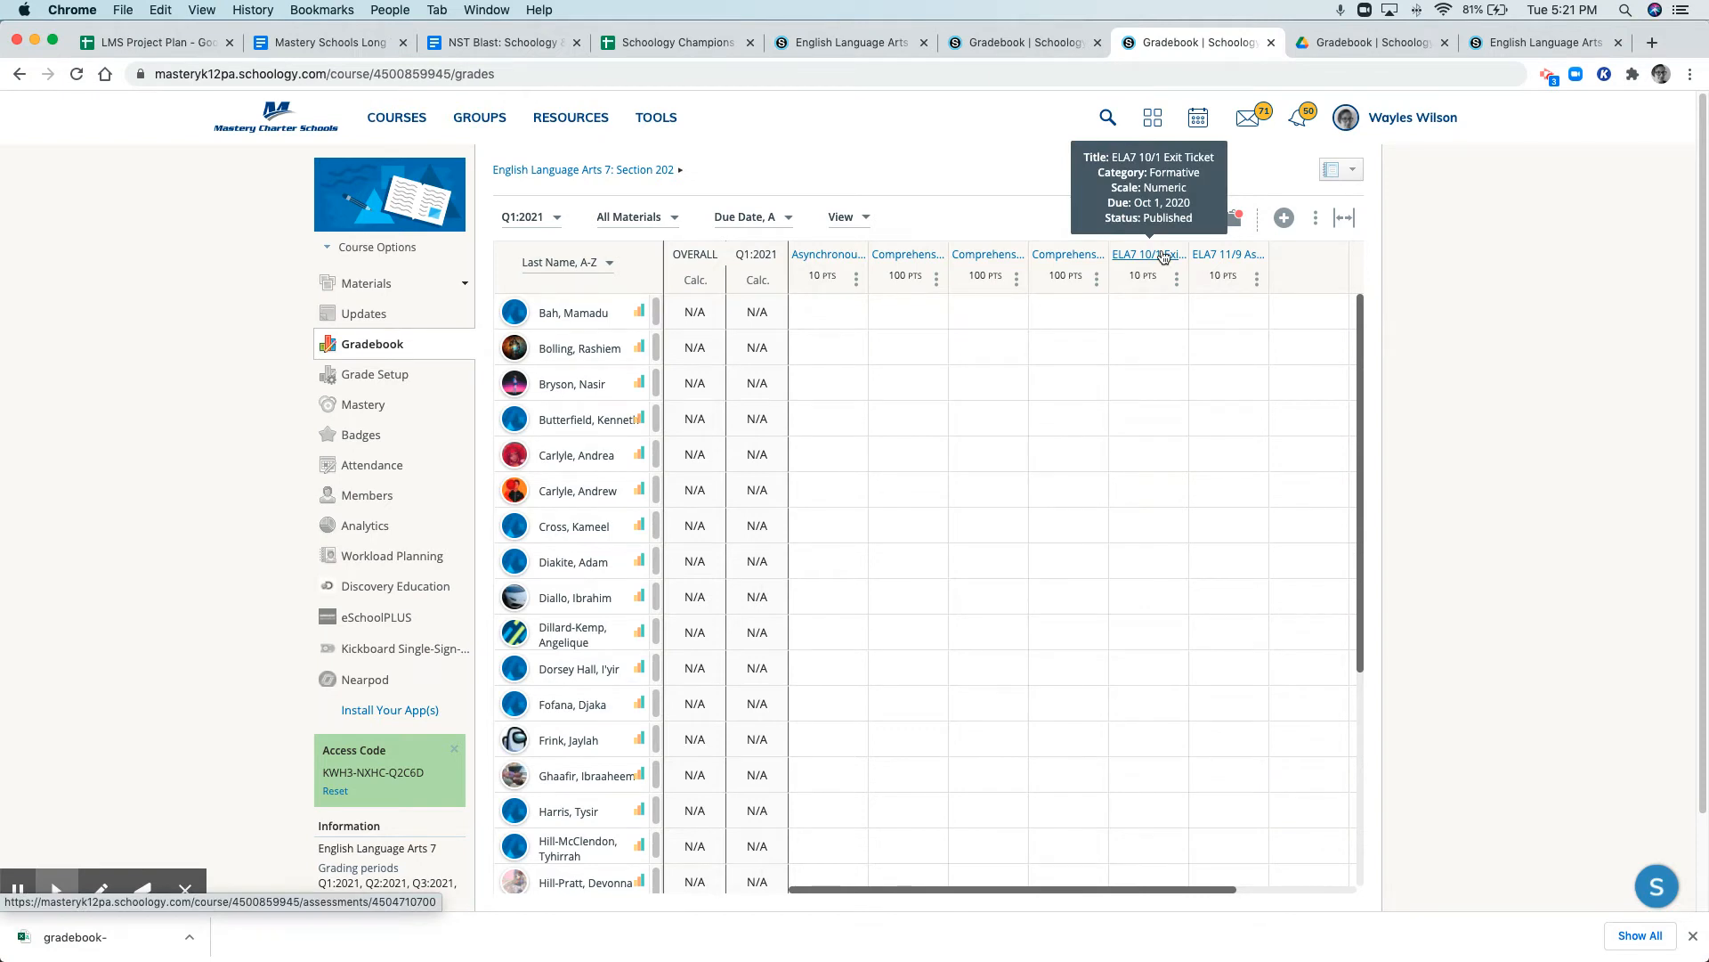
Open the downloaded Gradebook 701 export in Excel and widen the Assignment Title column to show full titles.
left_click(89, 938)
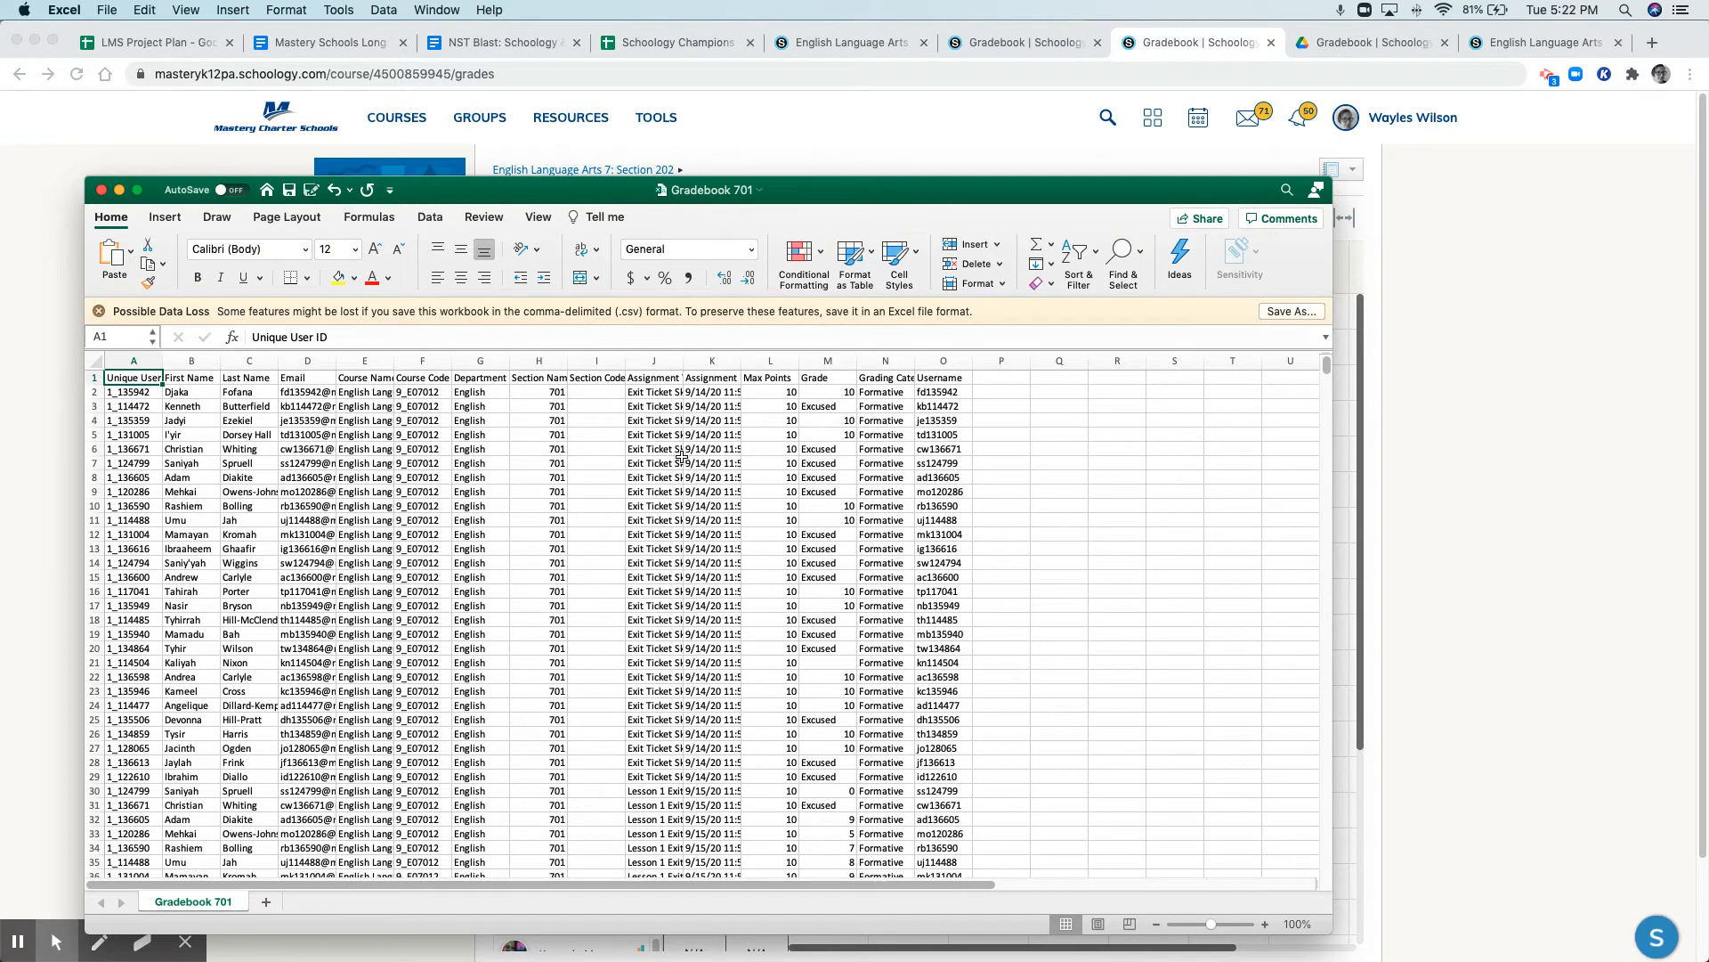
double_click(683, 360)
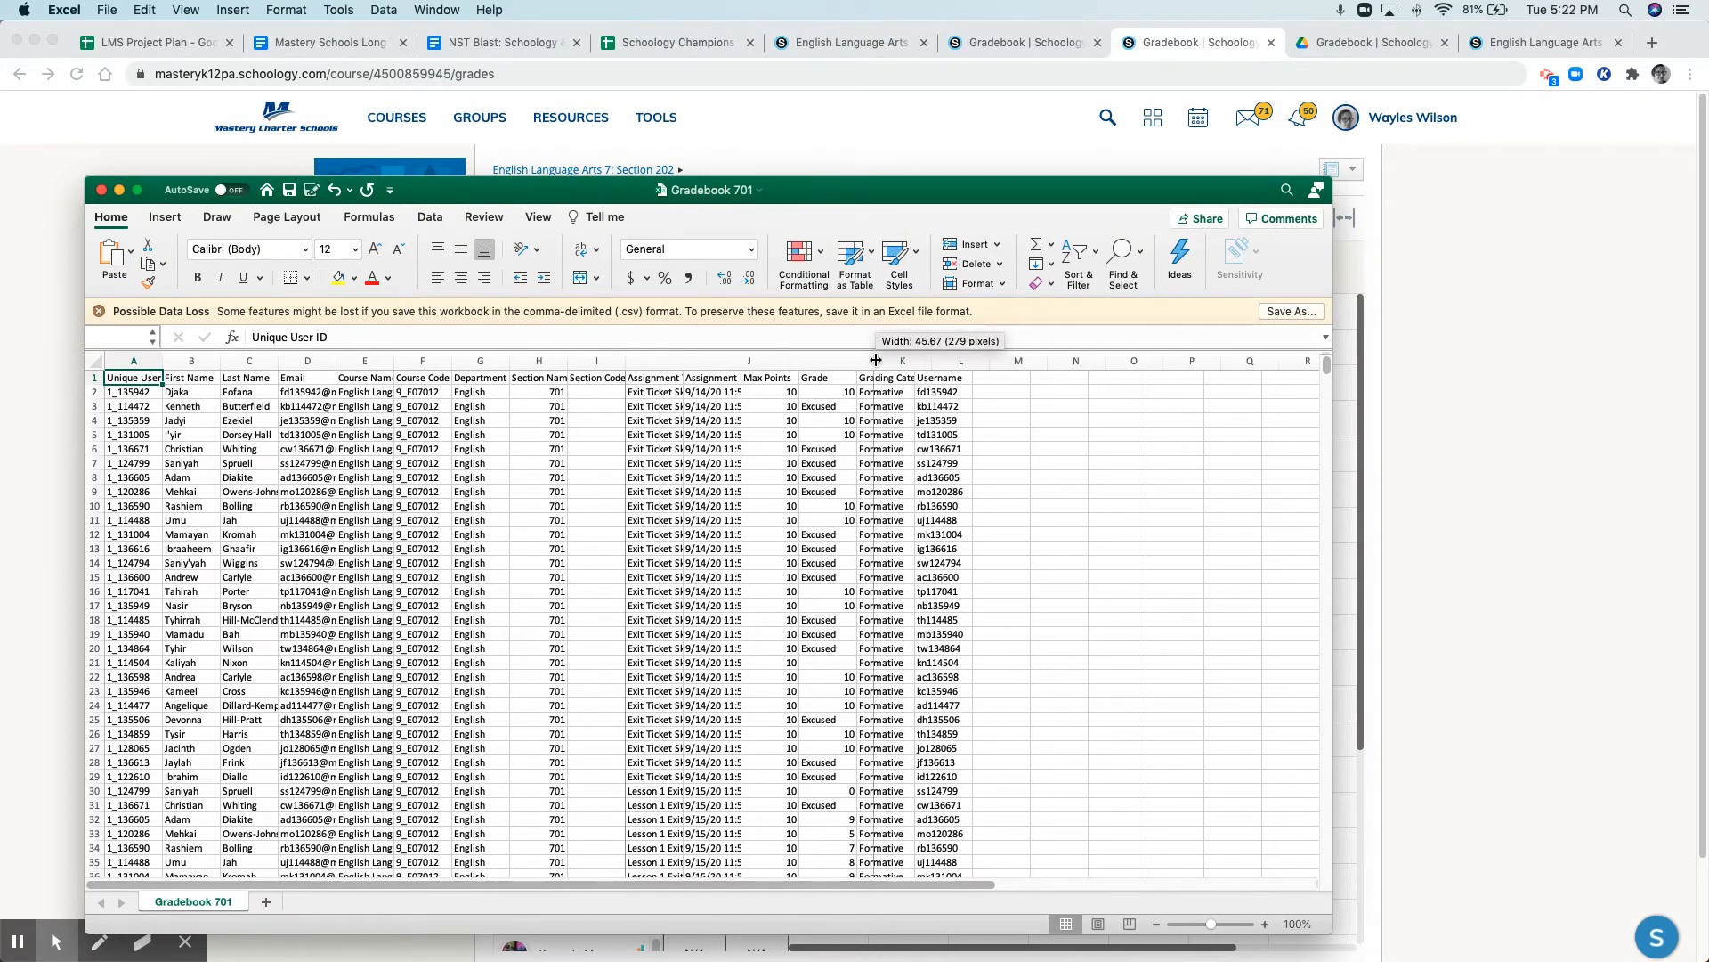
Delete every row between the header and the first ELA7 10/1 Exit Ticket row.
scroll(698, 422, "down", 20)
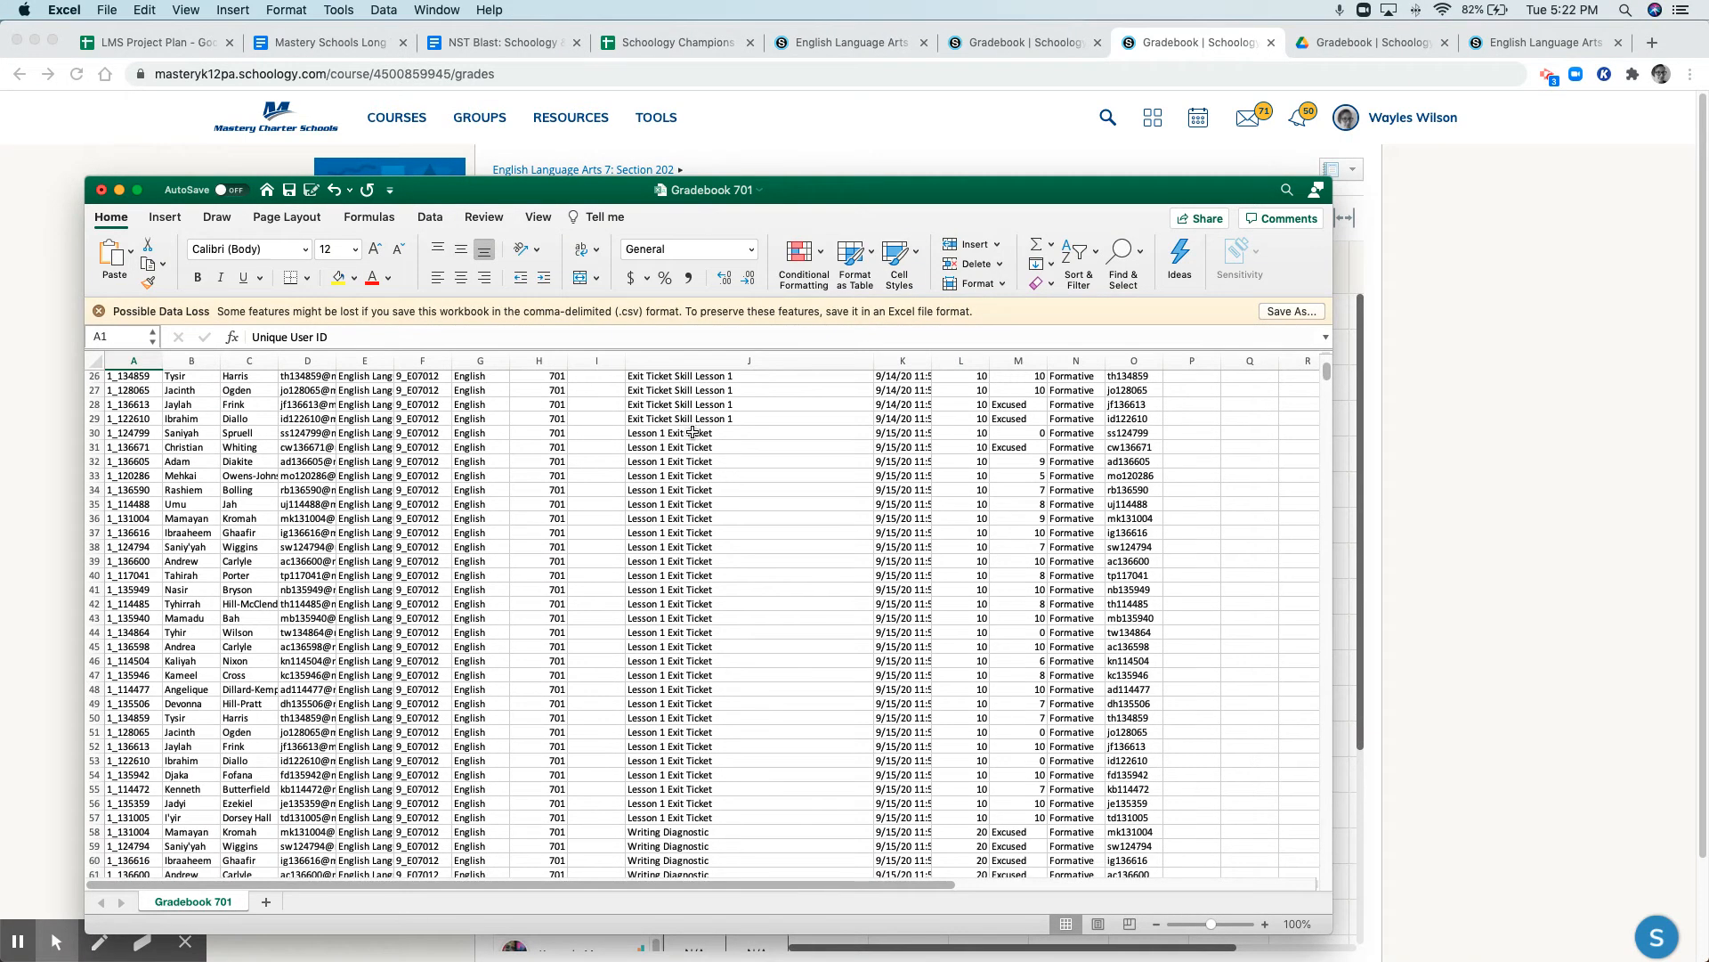
scroll(692, 432, "down", 20)
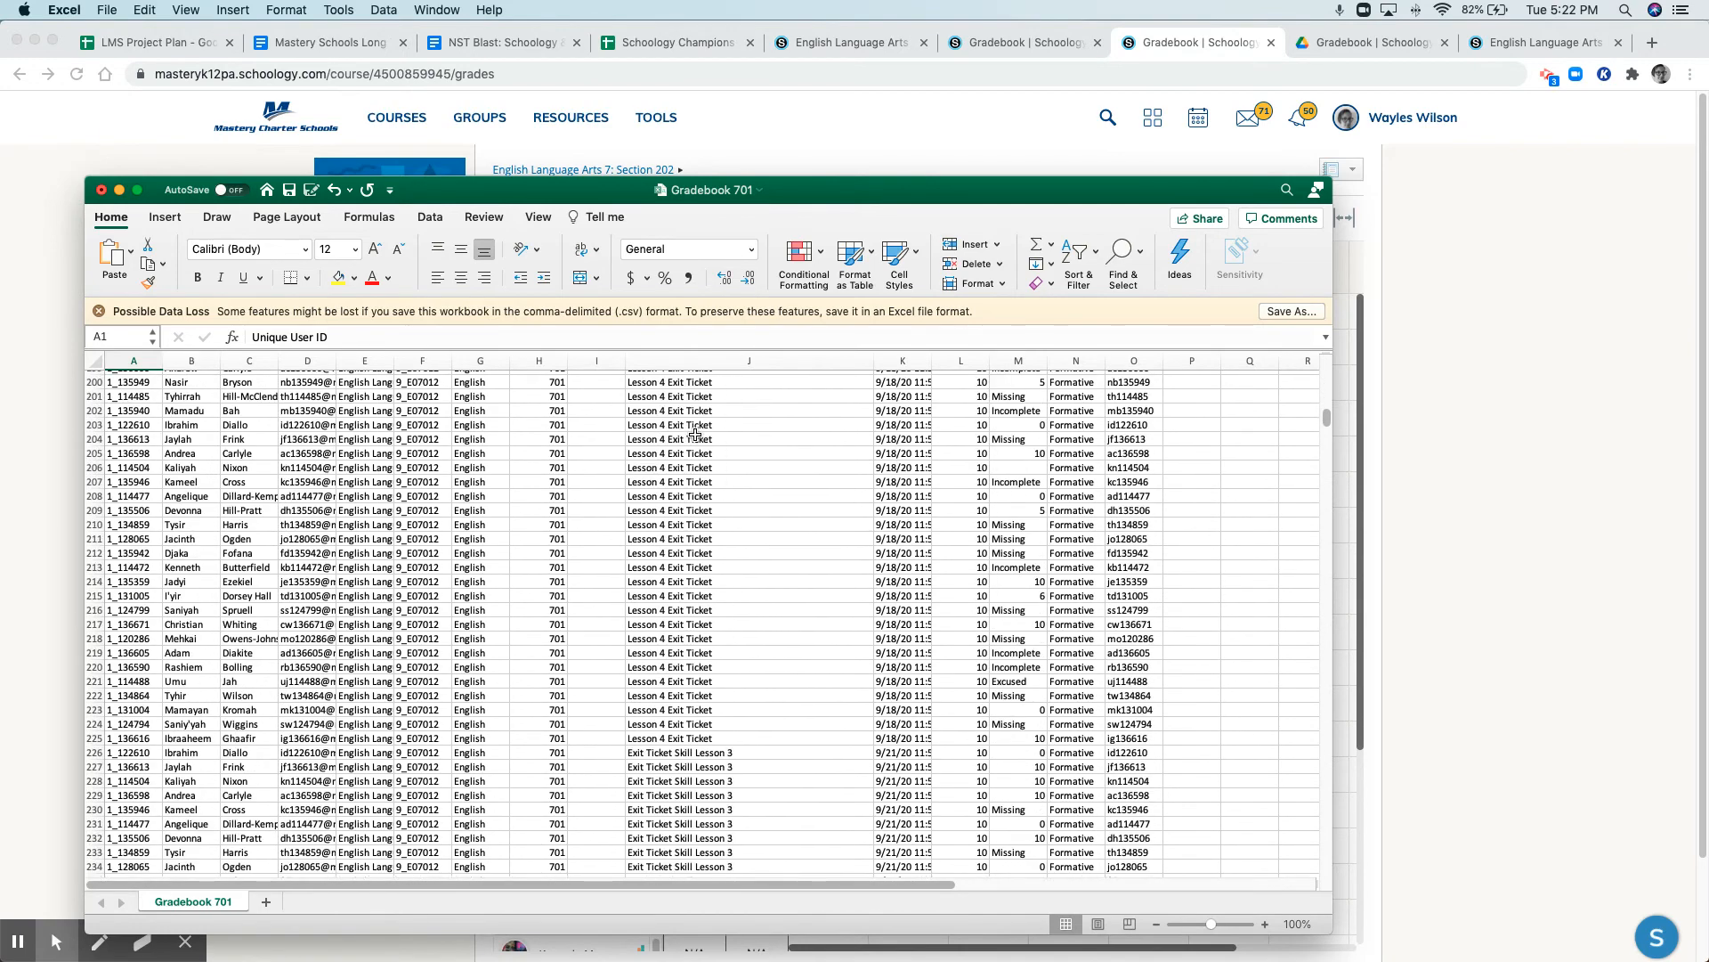
scroll(695, 435, "down", 20)
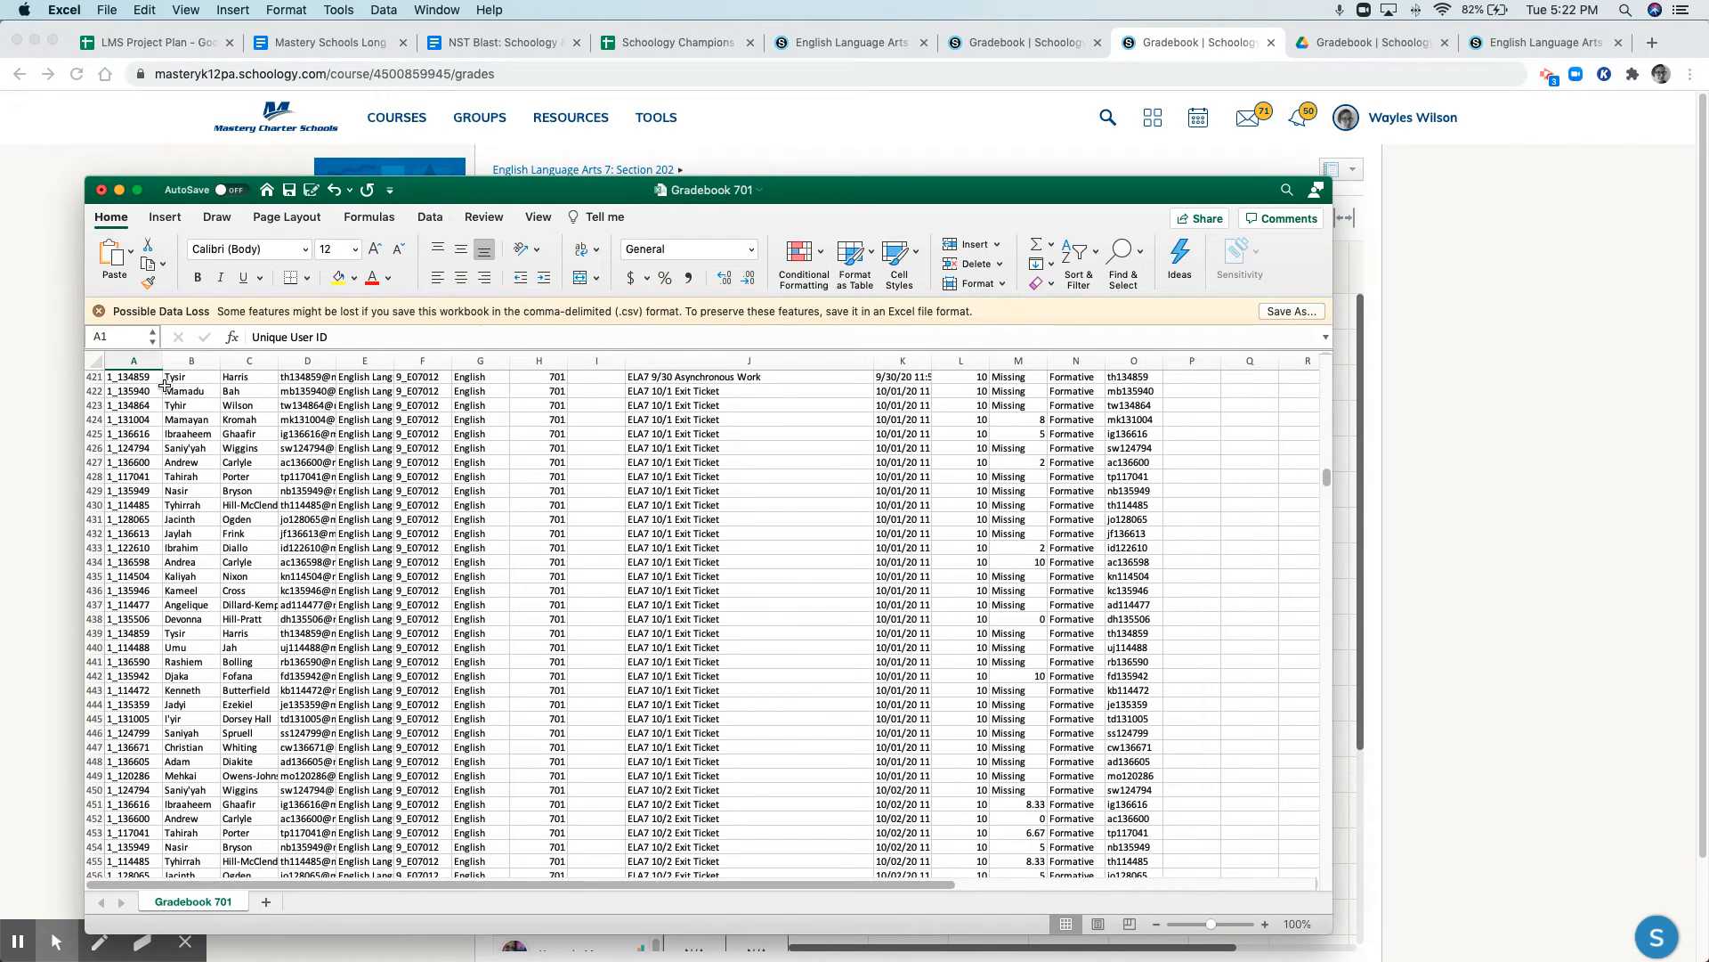
left_click(91, 378)
mouse_move(92, 377)
left_mouse_down()
mouse_move(94, 4)
mouse_move(89, 394)
left_mouse_up()
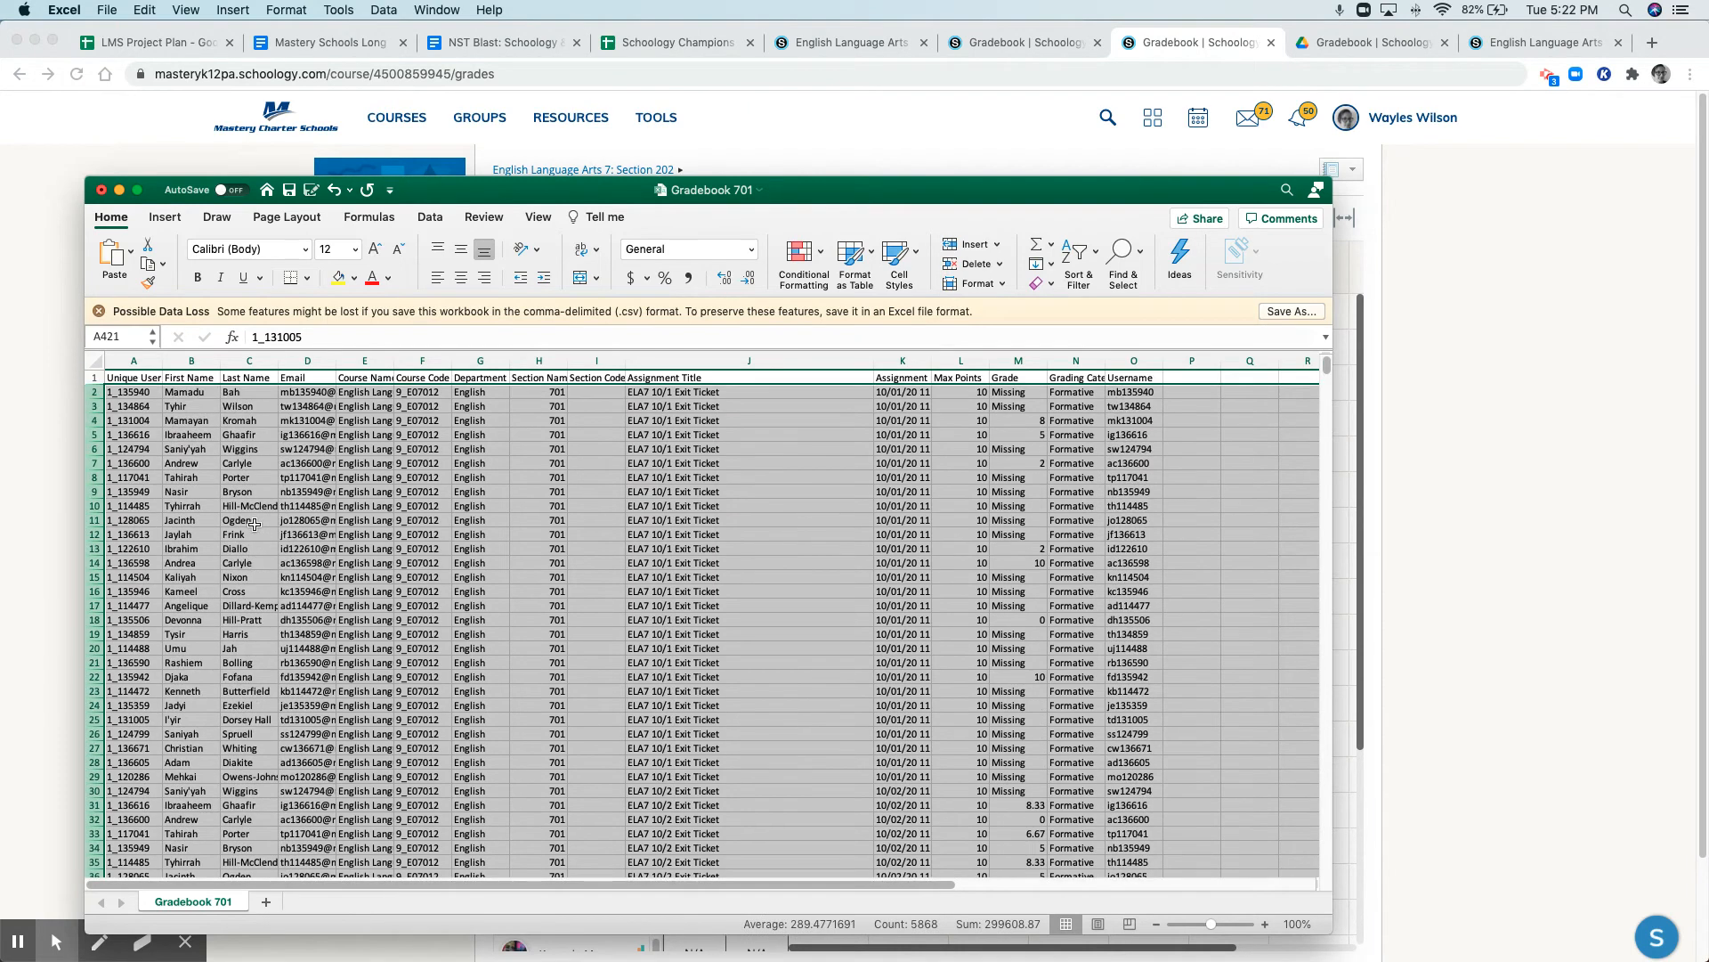
Clear all rows below the last ELA7 10/1 Exit Ticket entry, from row 30 to the end of the data.
left_click(356, 524)
scroll(535, 717, "down", 1)
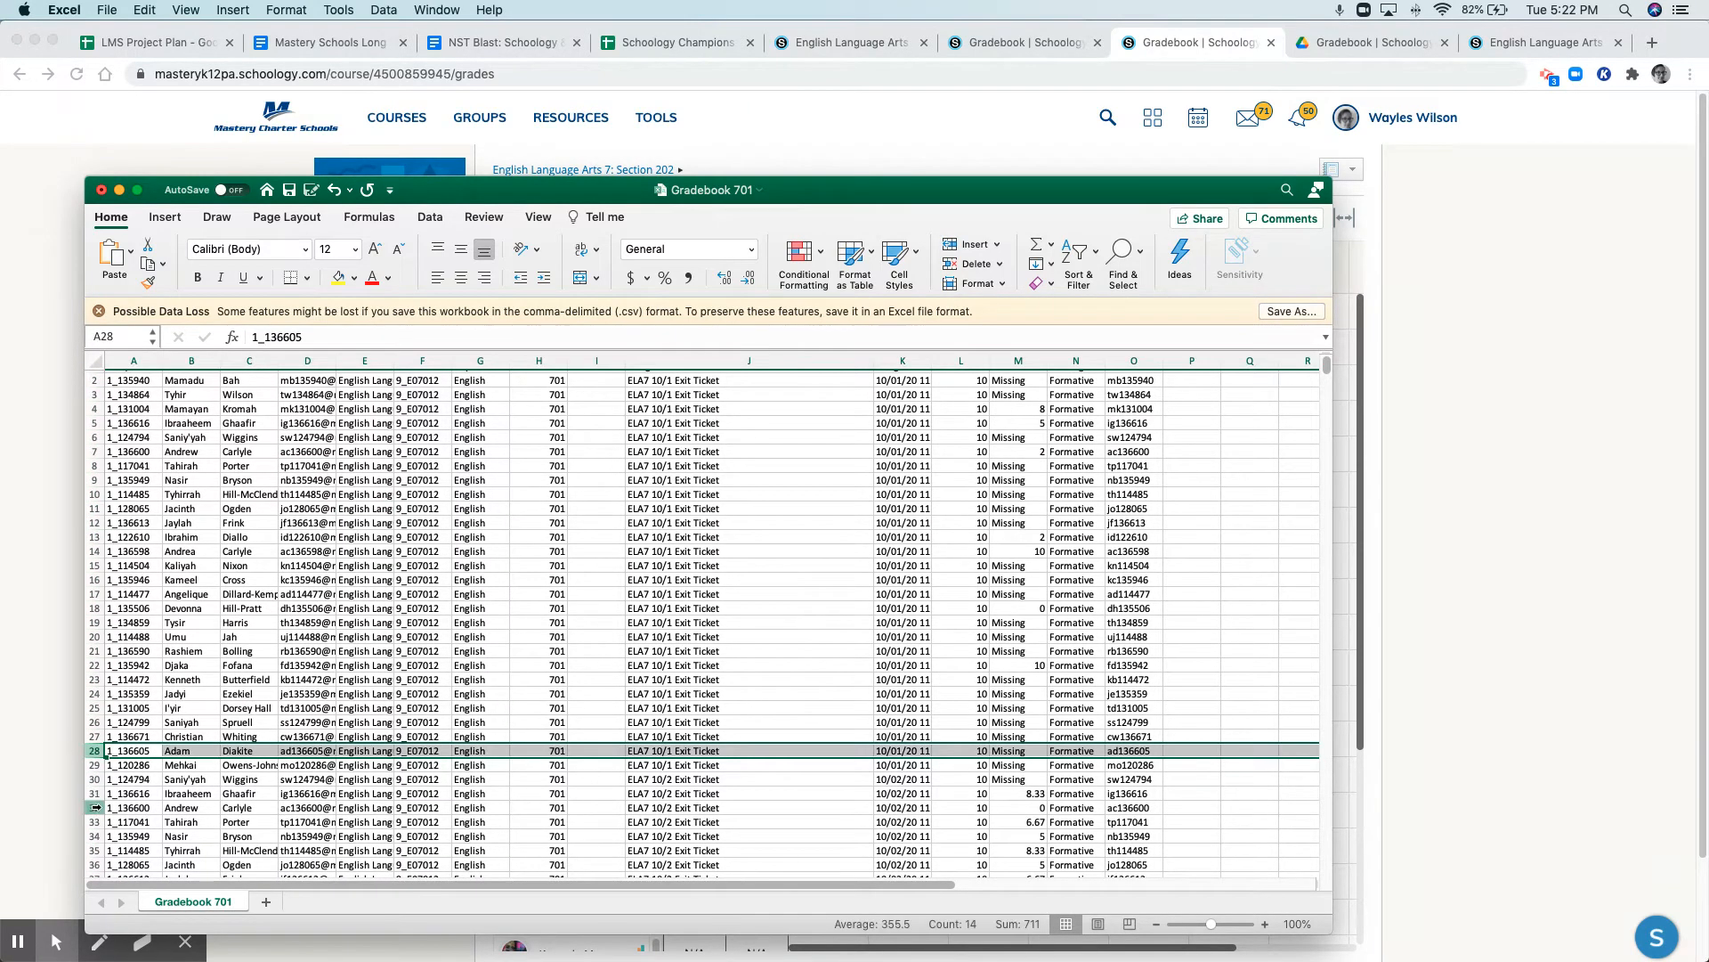
left_click_drag(93, 780, 112, 958)
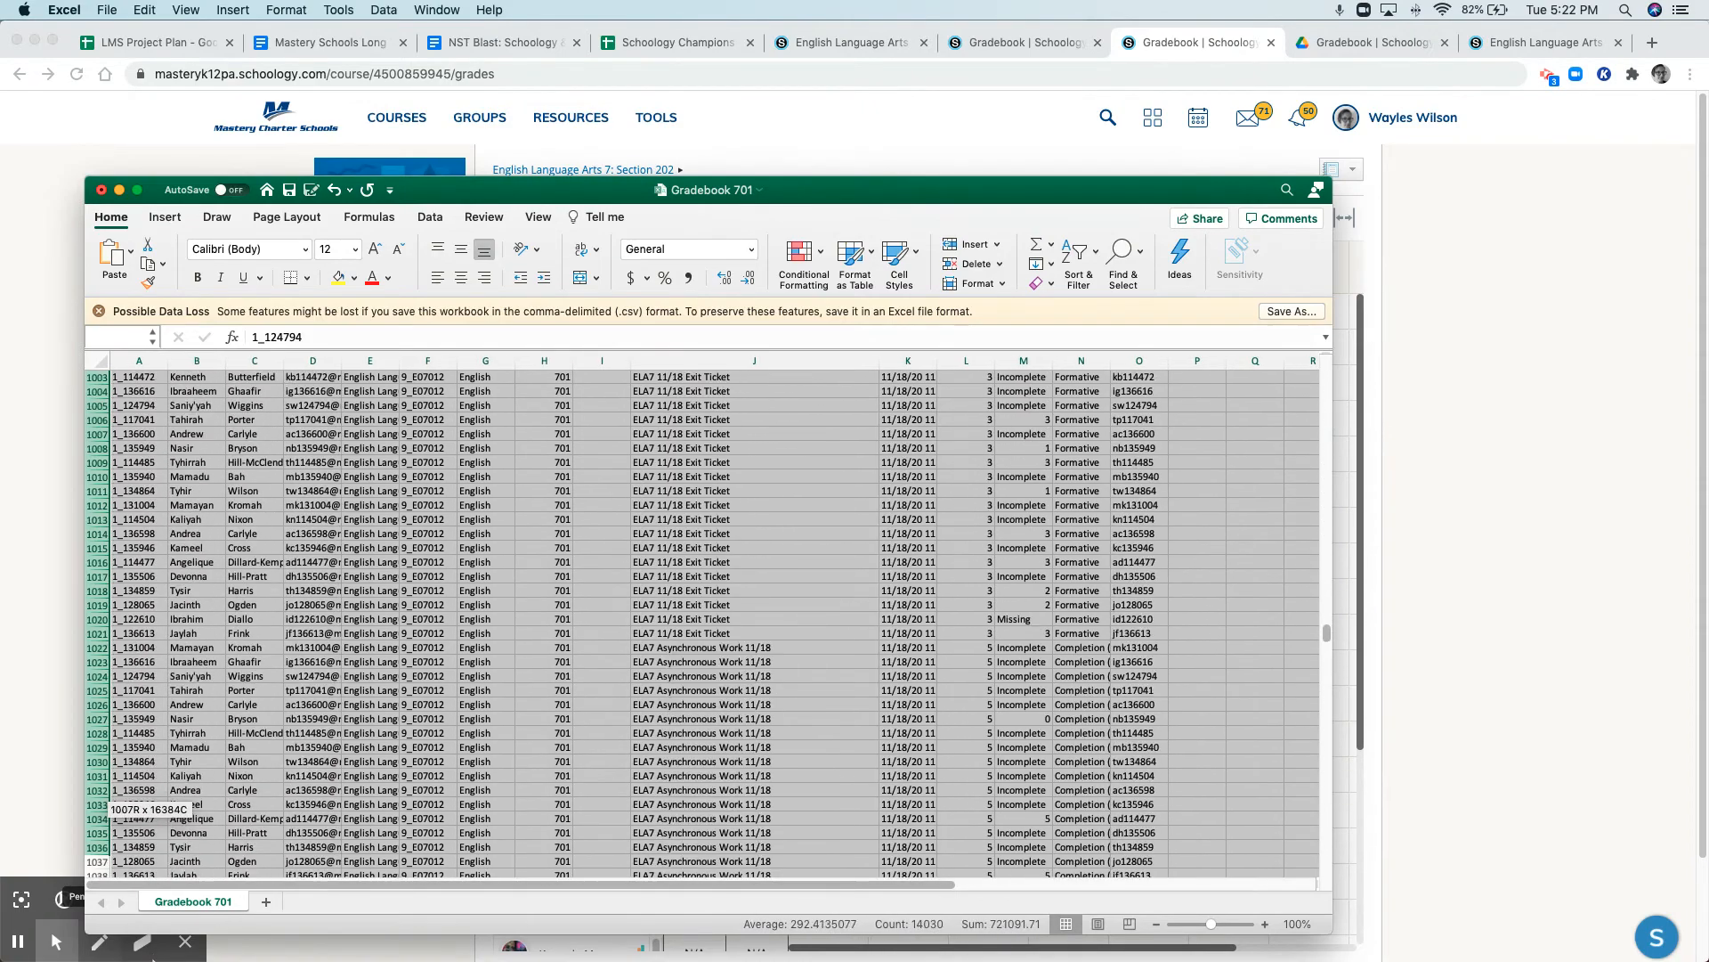
left_click_drag(153, 957, 159, 957)
key("Delete")
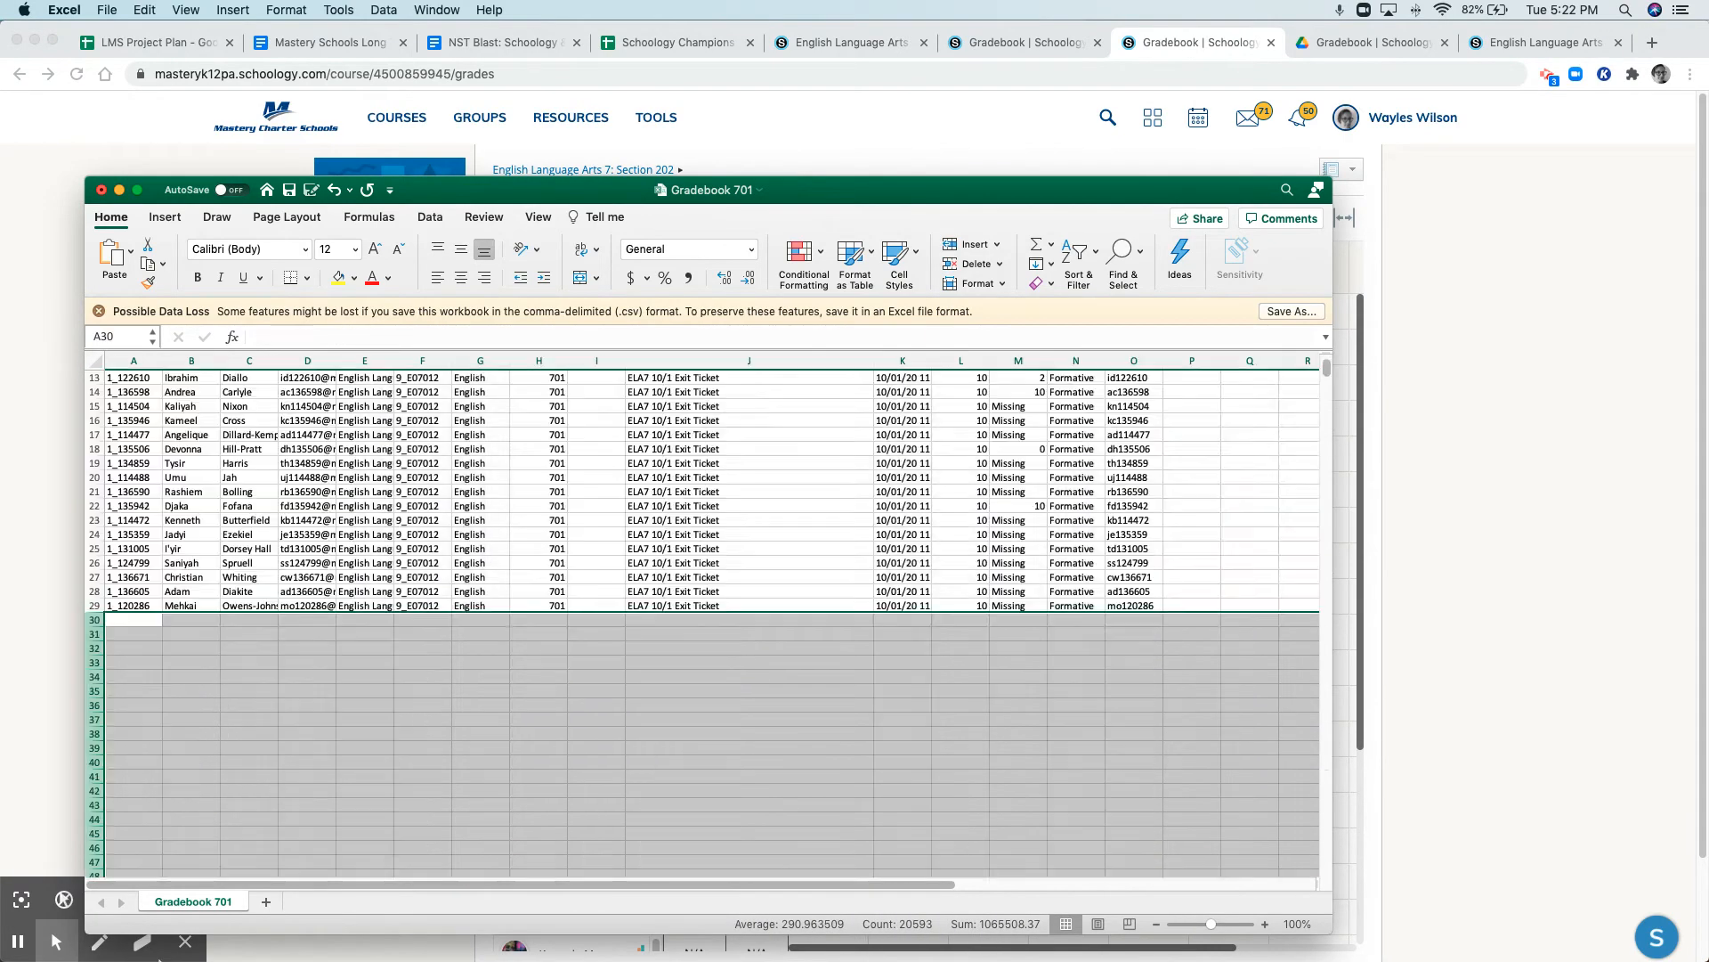
scroll(401, 637, "up", 5)
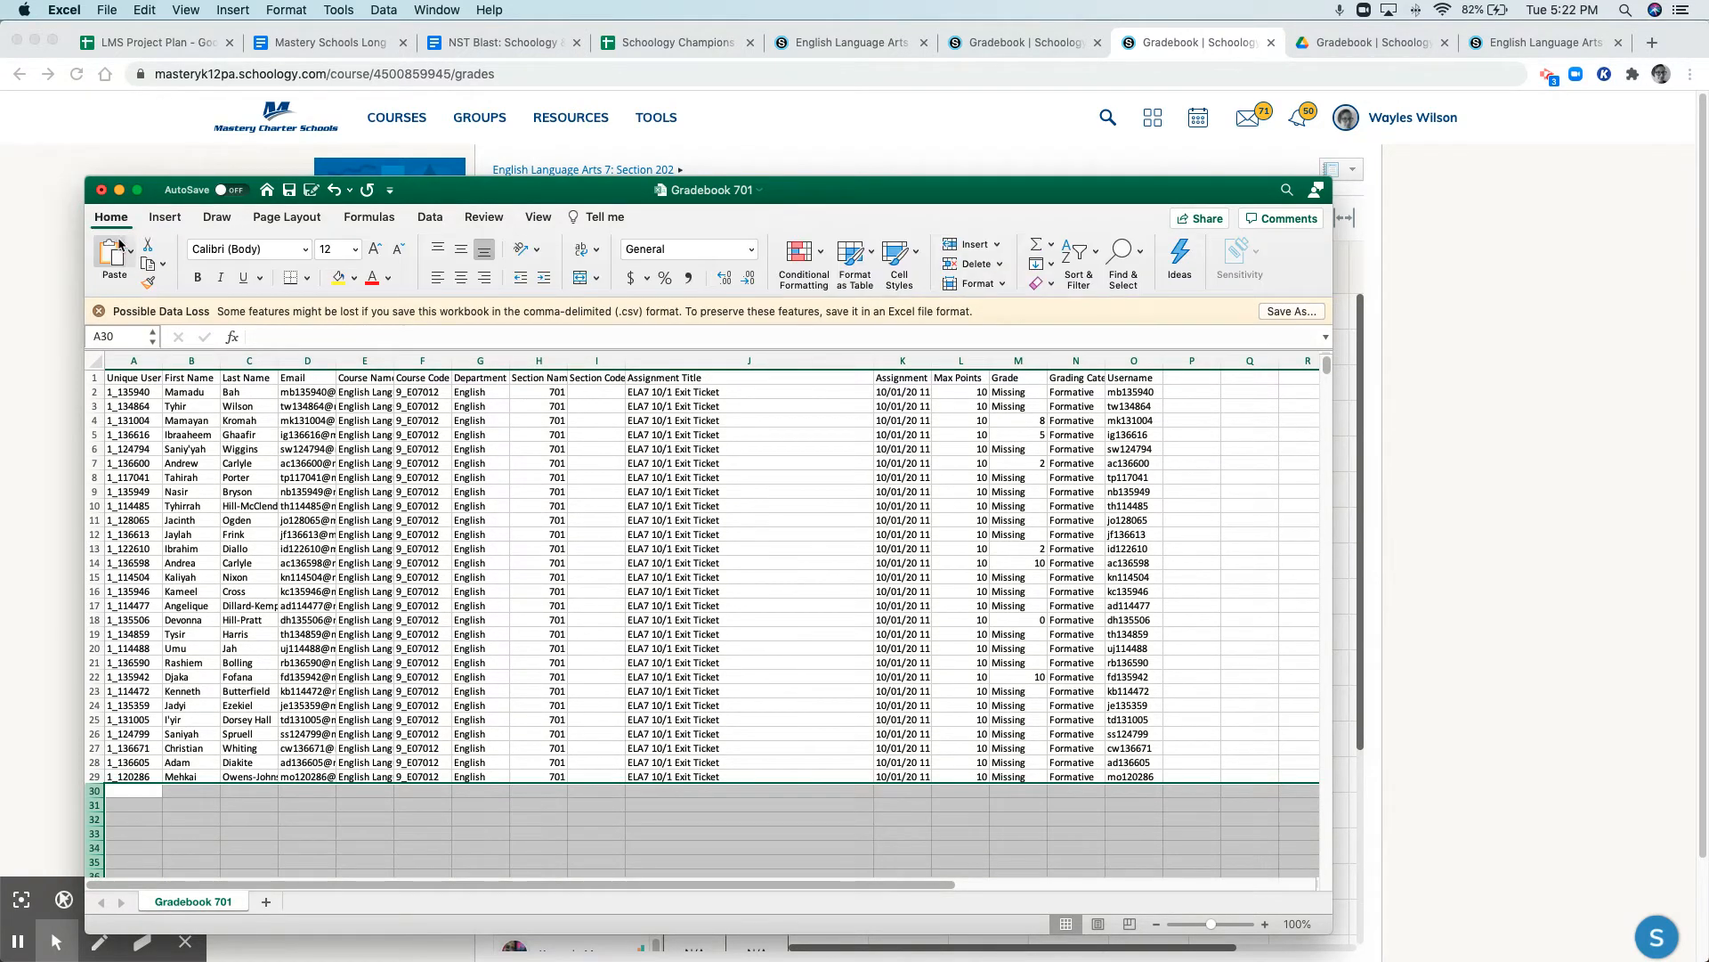
Save the trimmed sheet as a CSV copy named "Gradebook 701 ELA7 10/1 ET" in Documents.
left_click(118, 217)
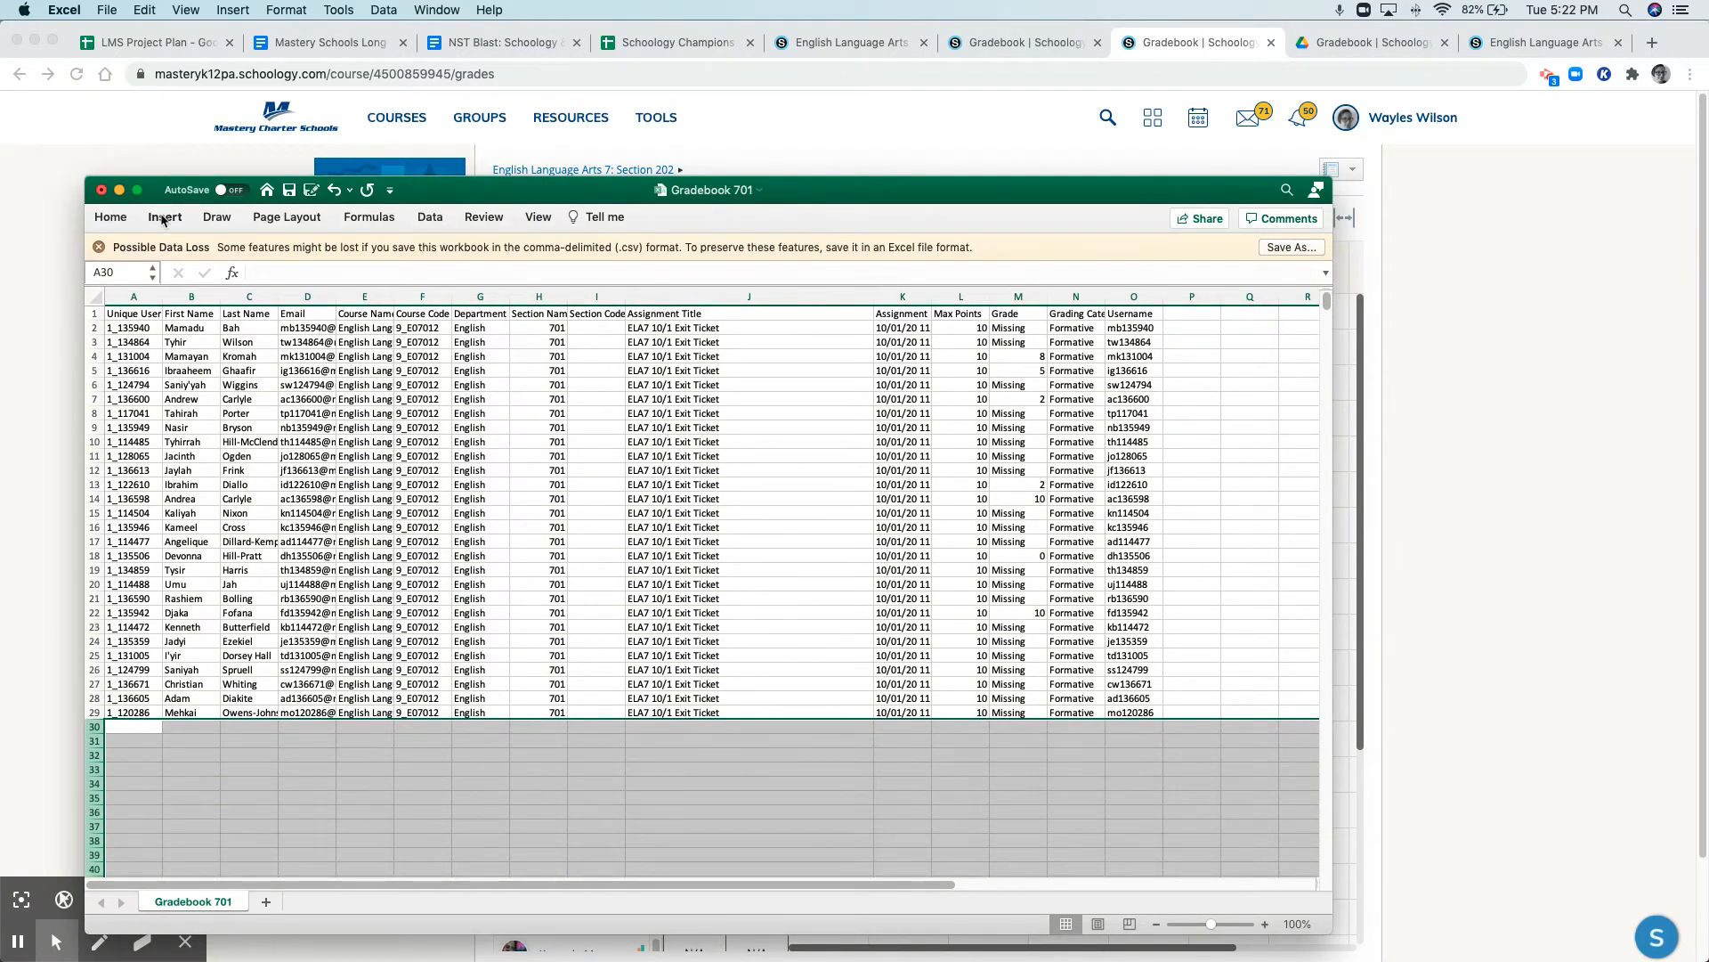
left_click(112, 218)
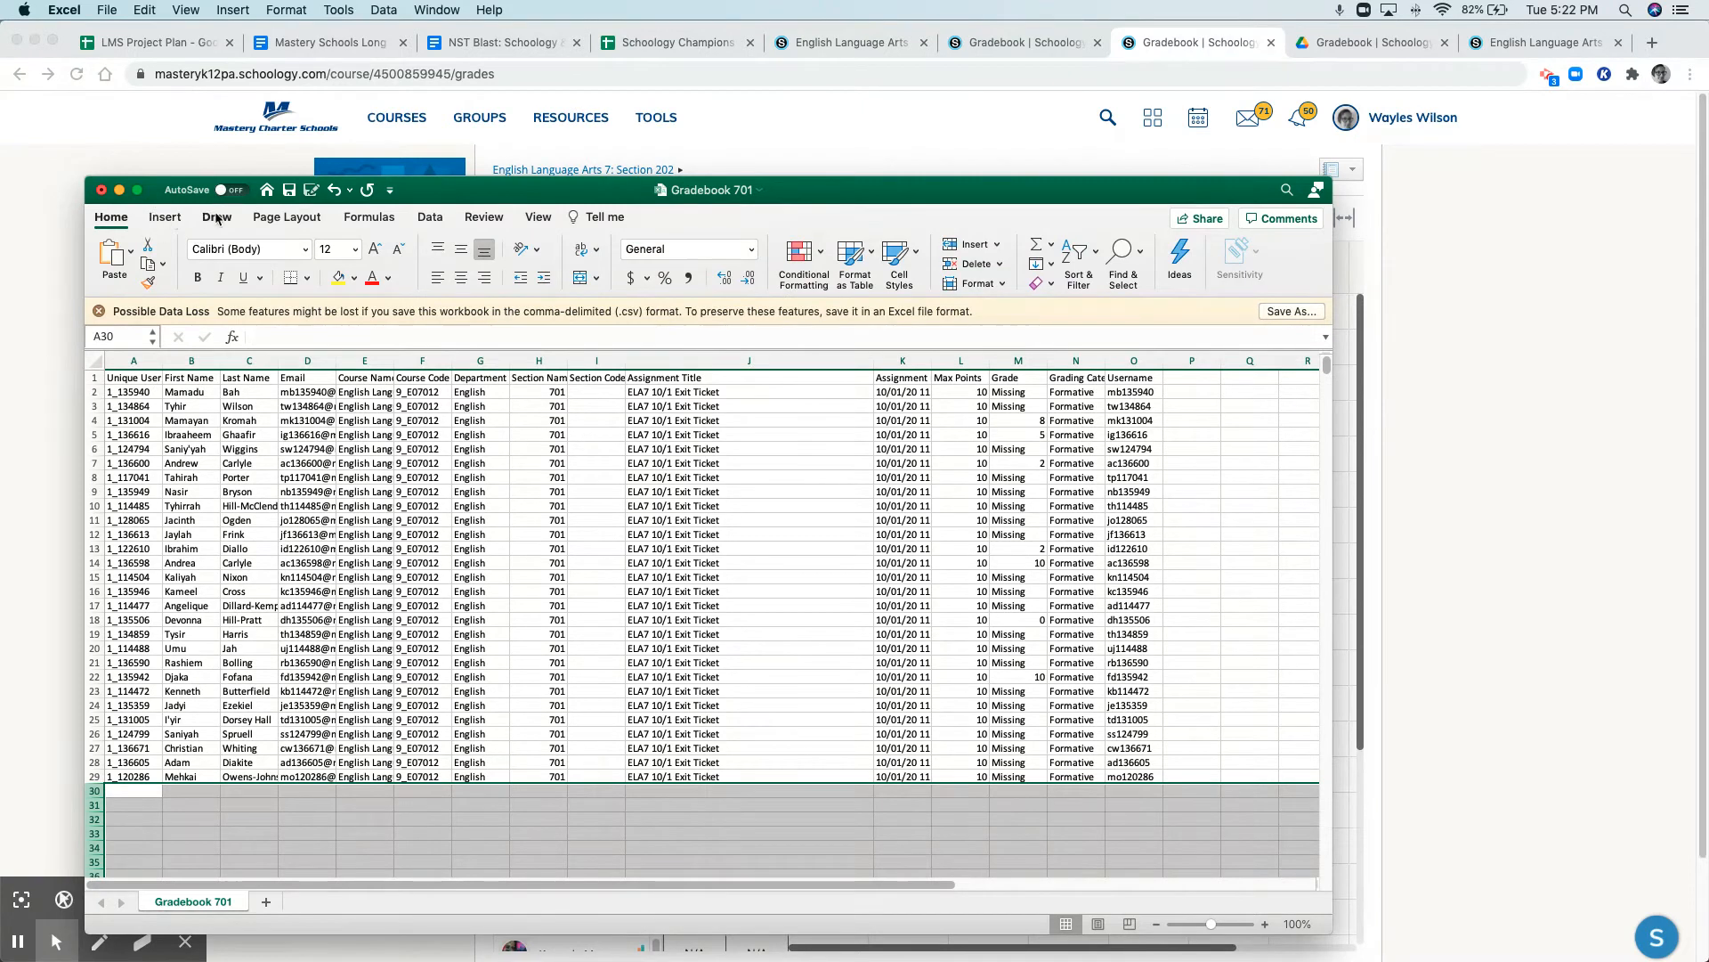
left_click(114, 11)
left_click(137, 144)
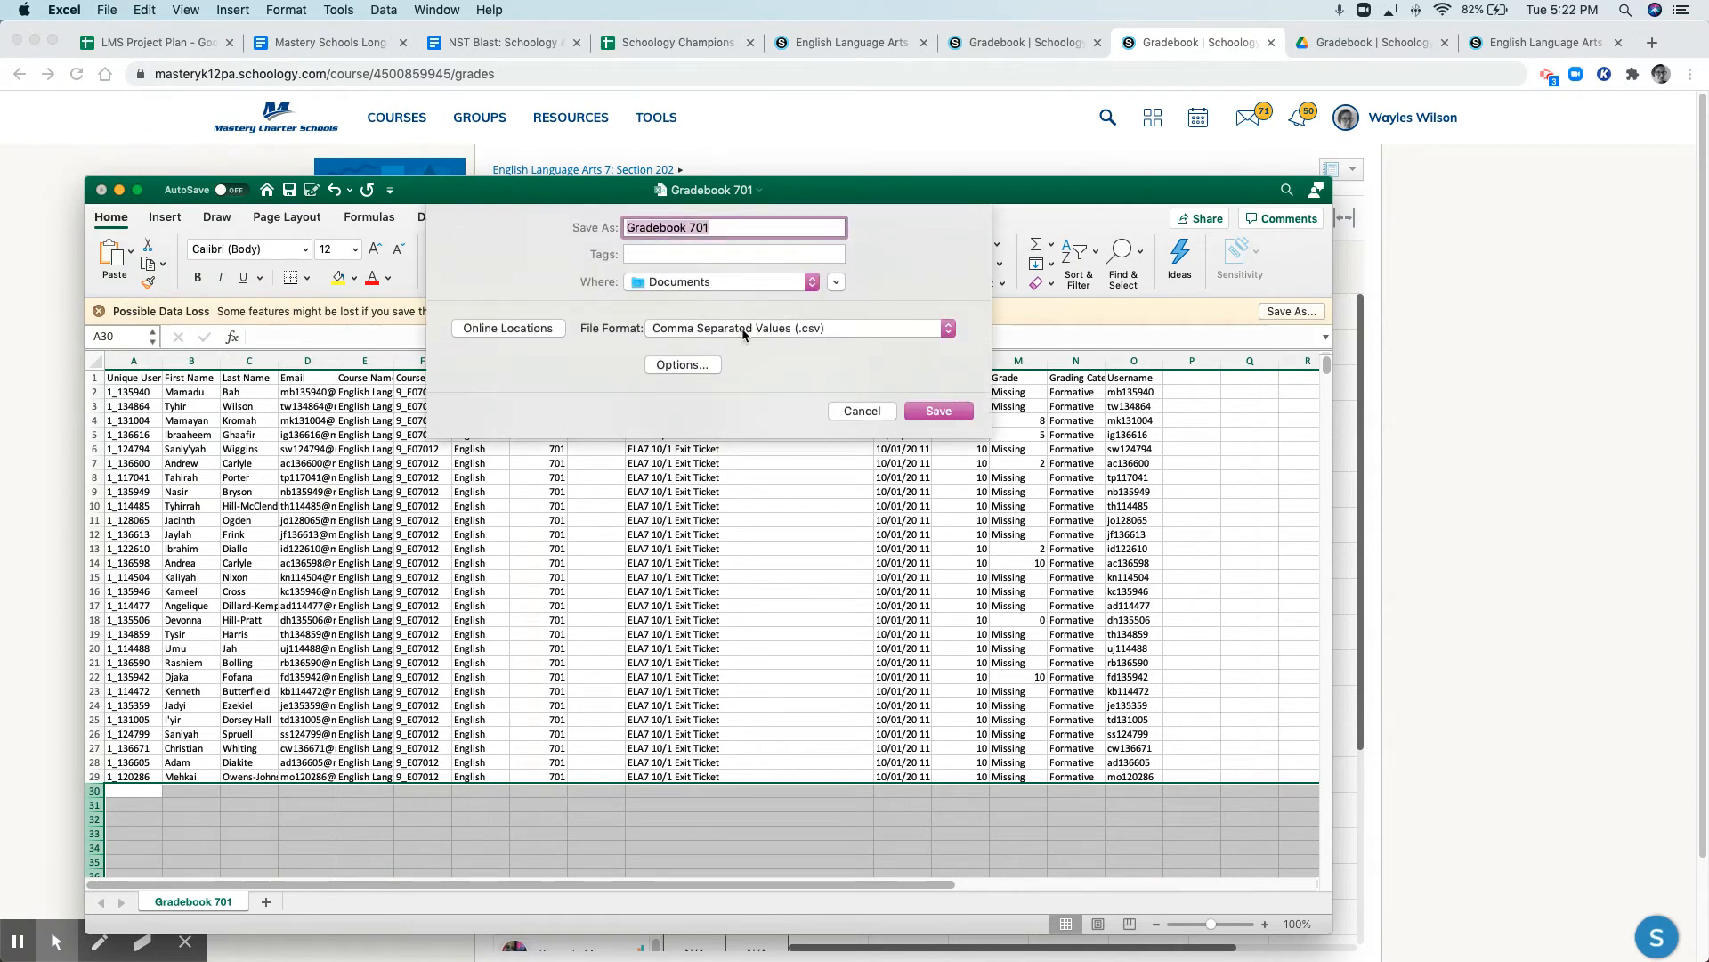
left_click(732, 225)
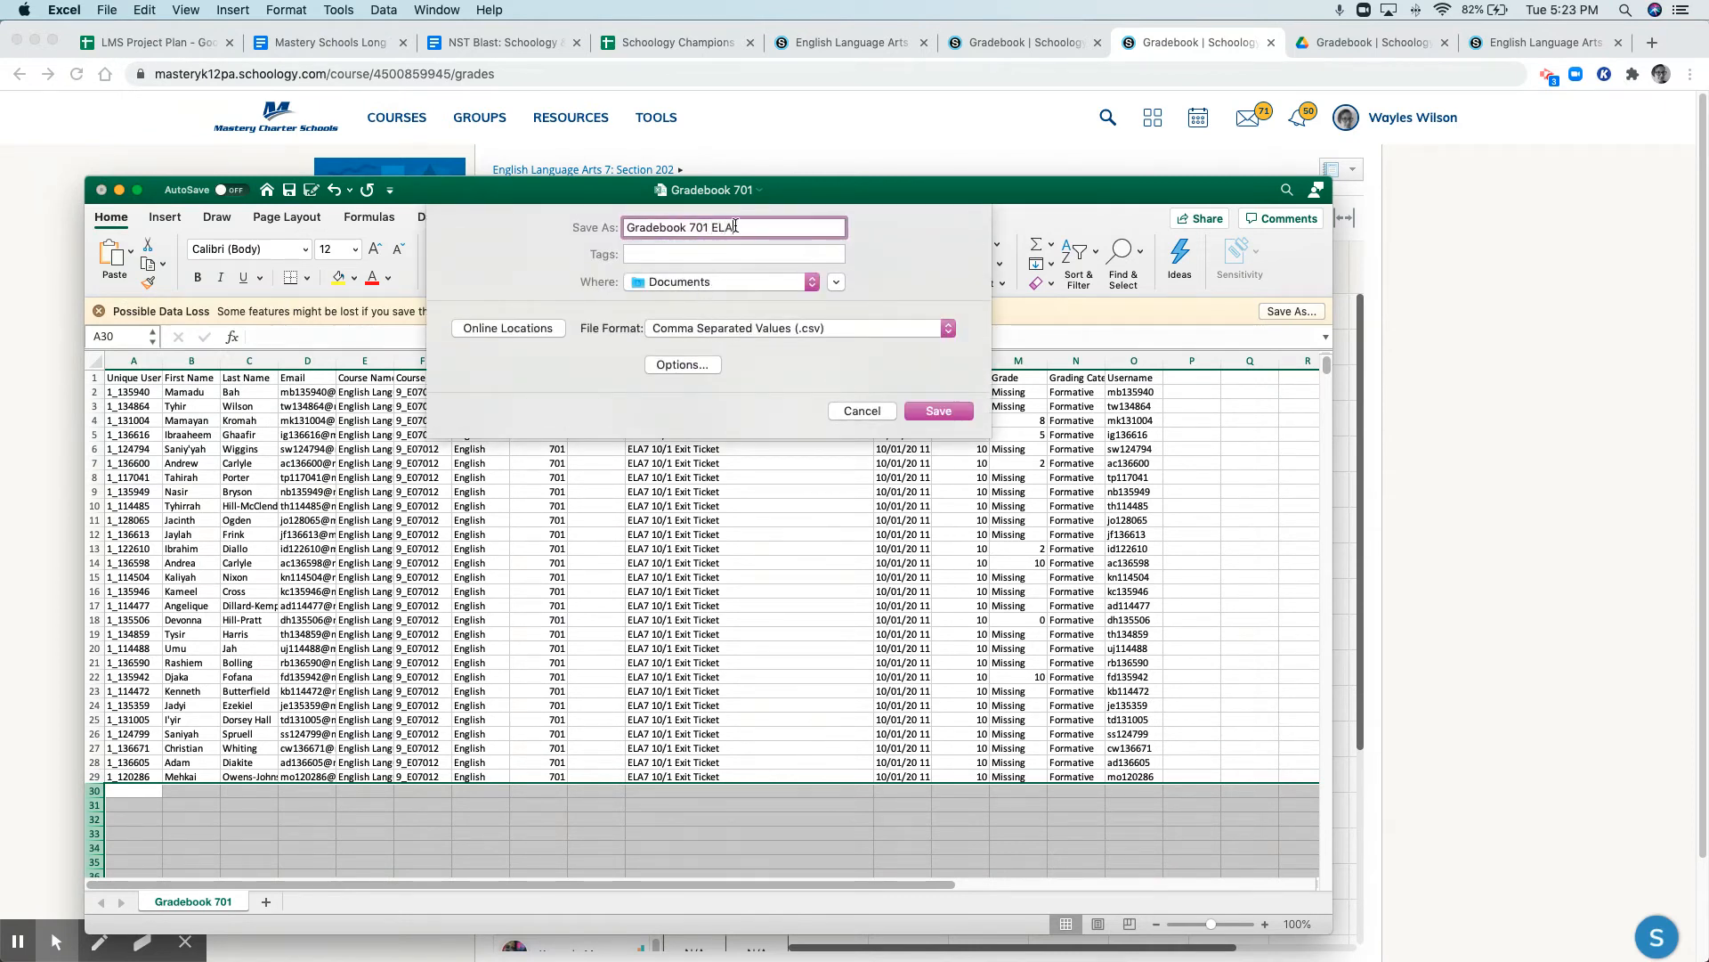
type("ELA7 10/1 E")
left_click(939, 409)
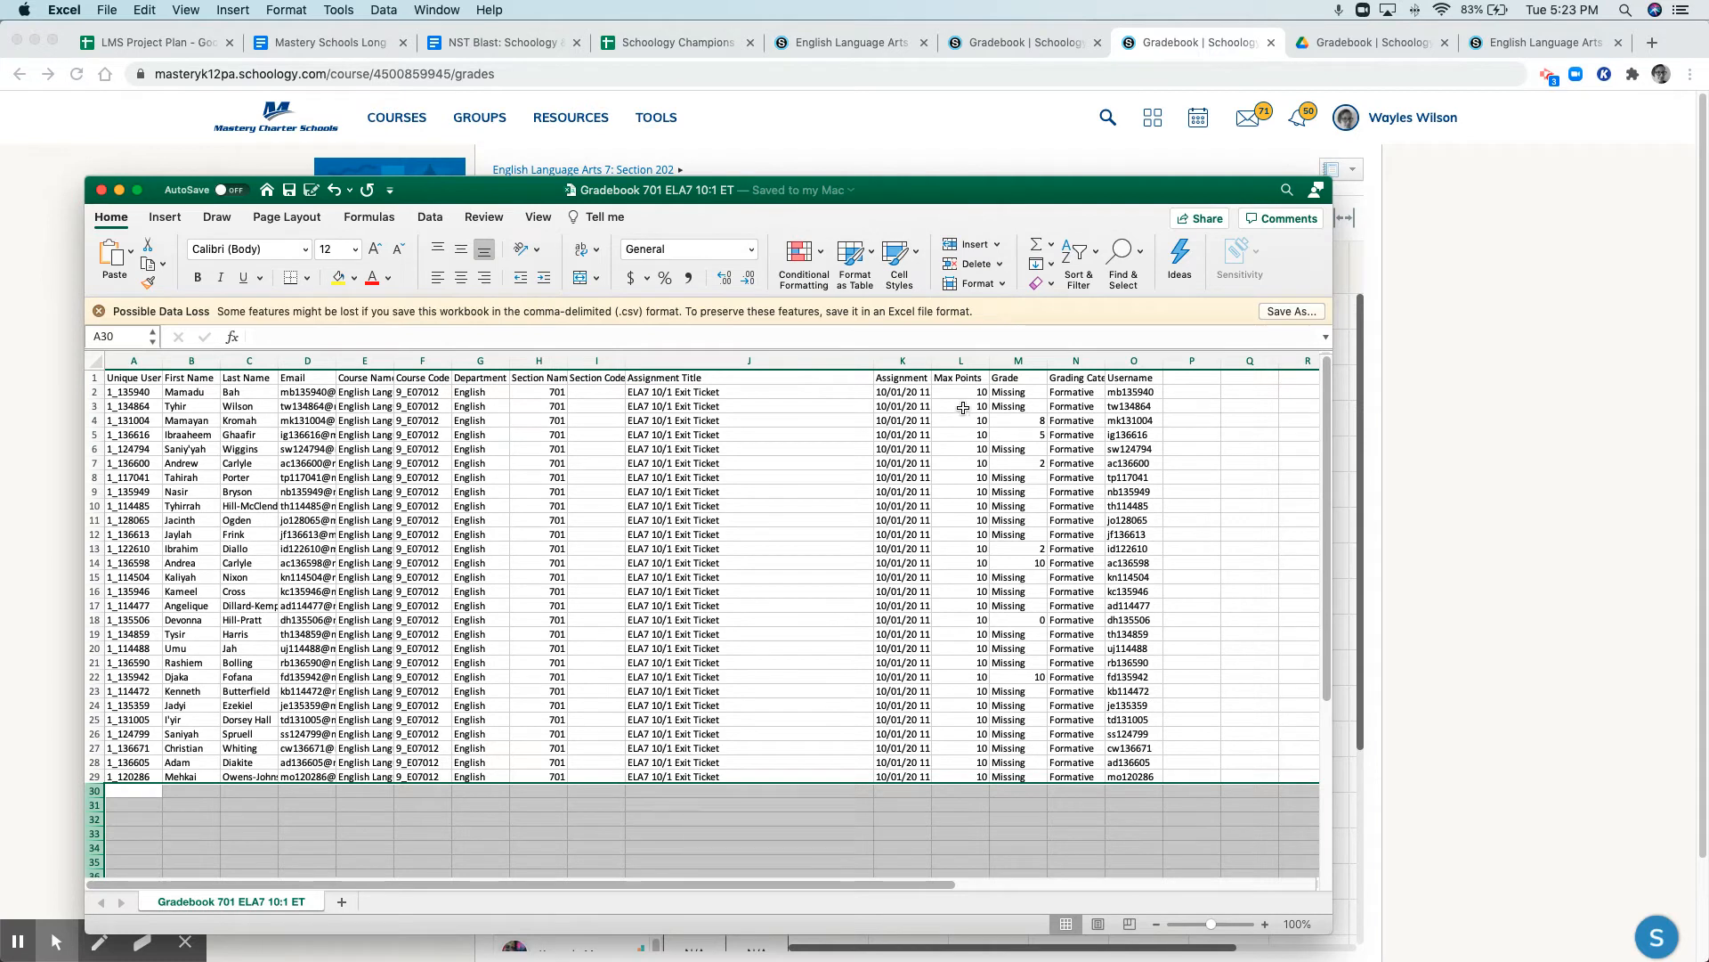
Switch to Schoology in Chrome and upload the Gradebook 701 ELA7 10/1 ET CSV file to Section 202's grade import.
left_click(1508, 349)
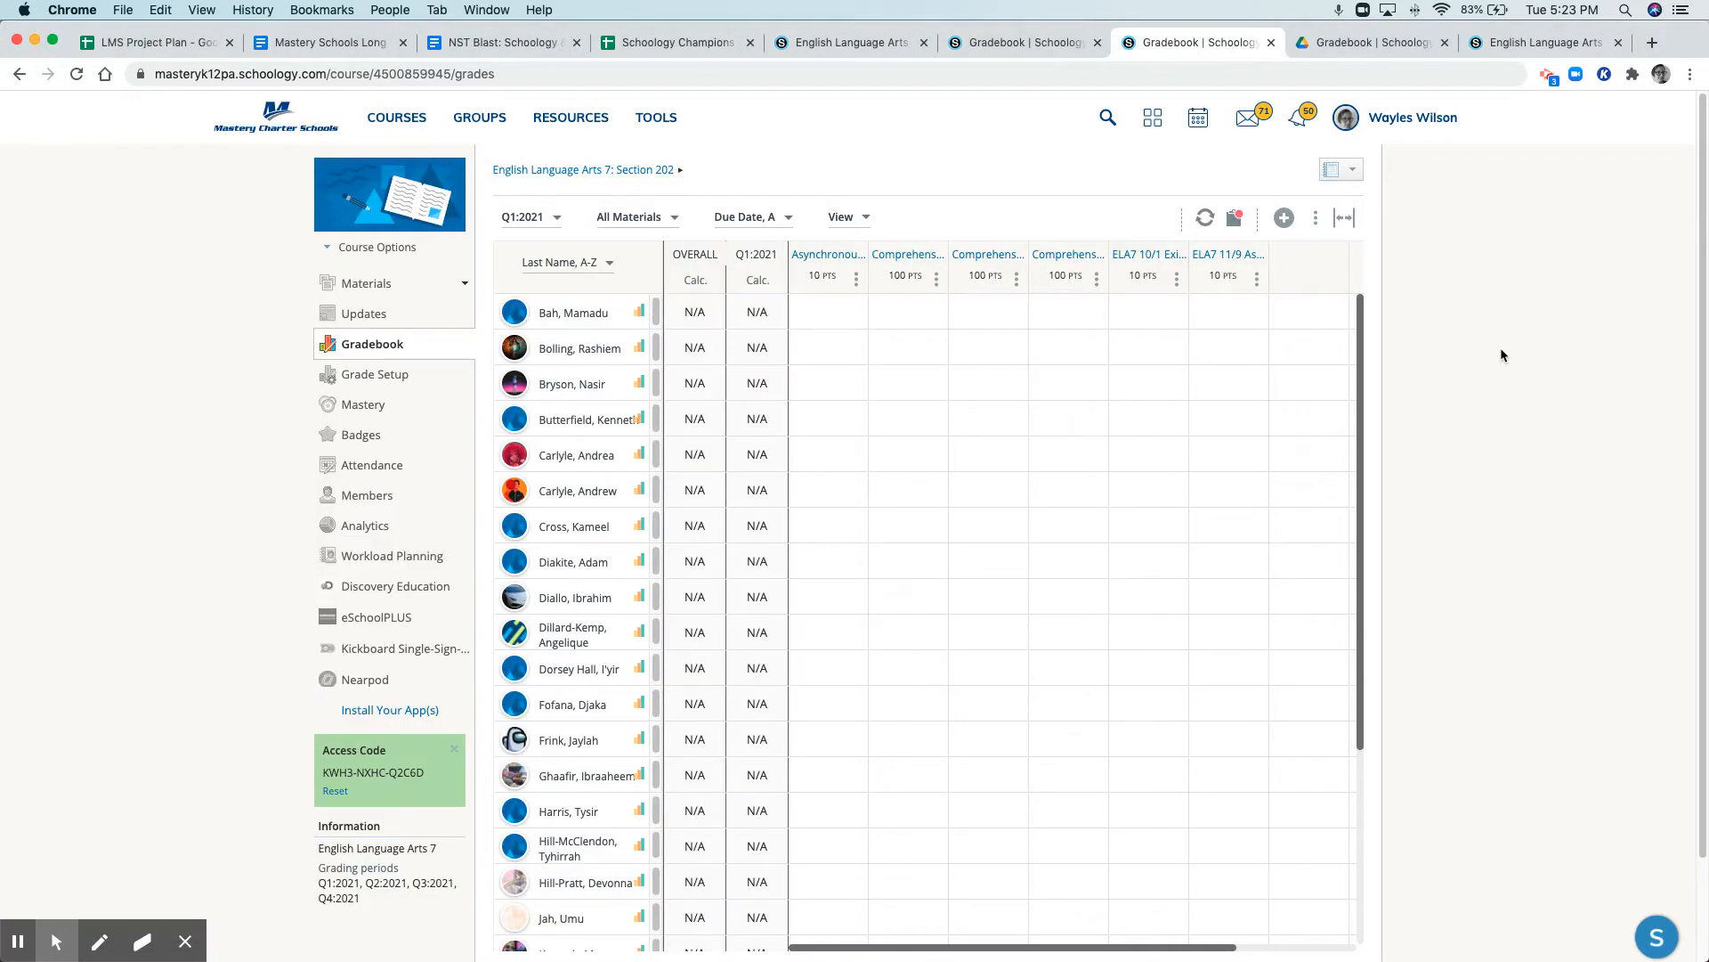
left_click(1316, 220)
left_click(1271, 354)
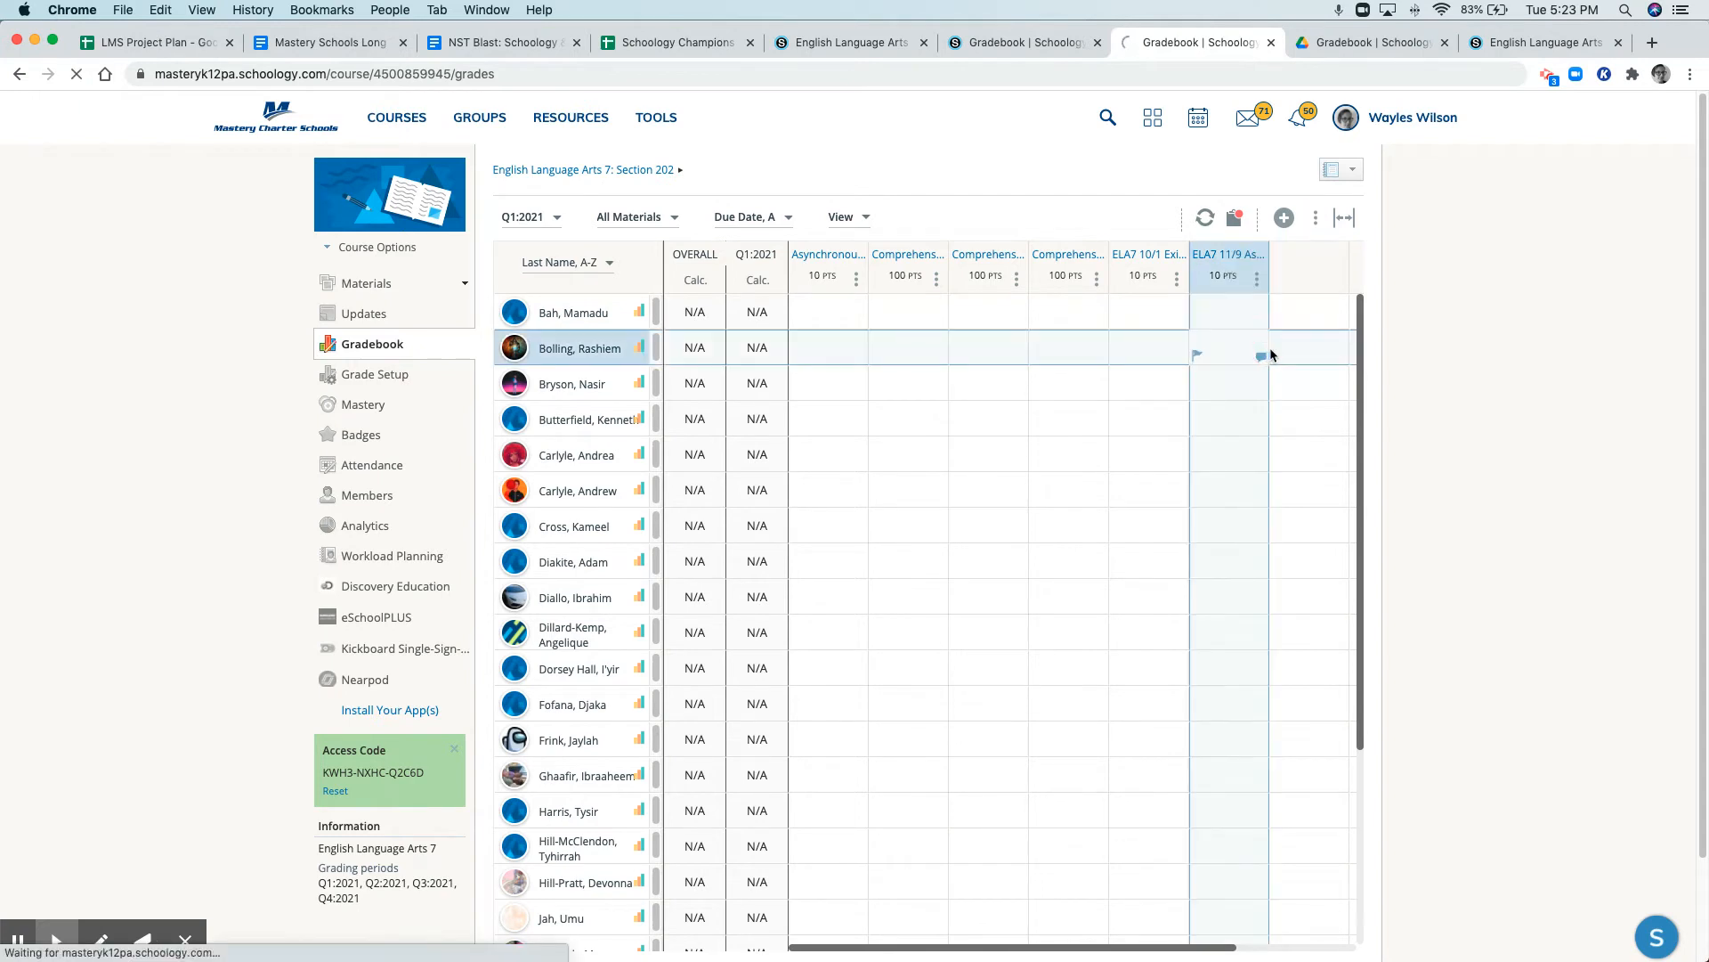
left_click(457, 306)
double_click(766, 154)
left_click(396, 377)
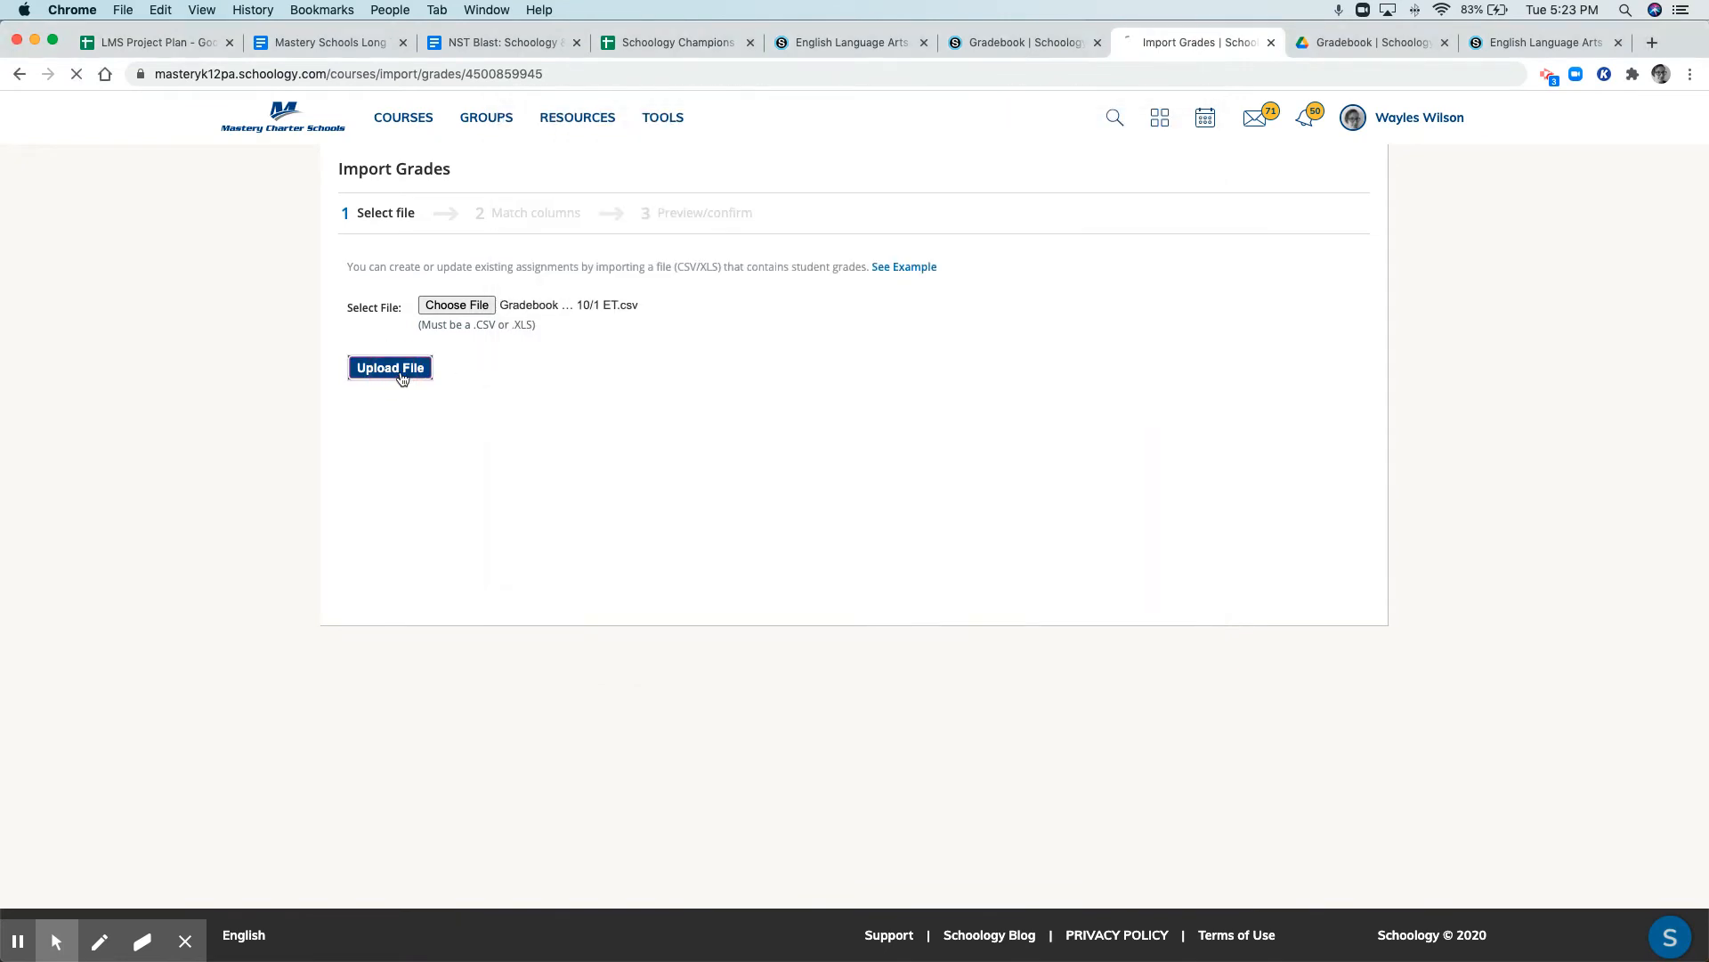
Match the Unique User ID column to Unique User ID and the Grade column to ELA7 10/1 Exit Ticket, and preview the import.
left_click(461, 383)
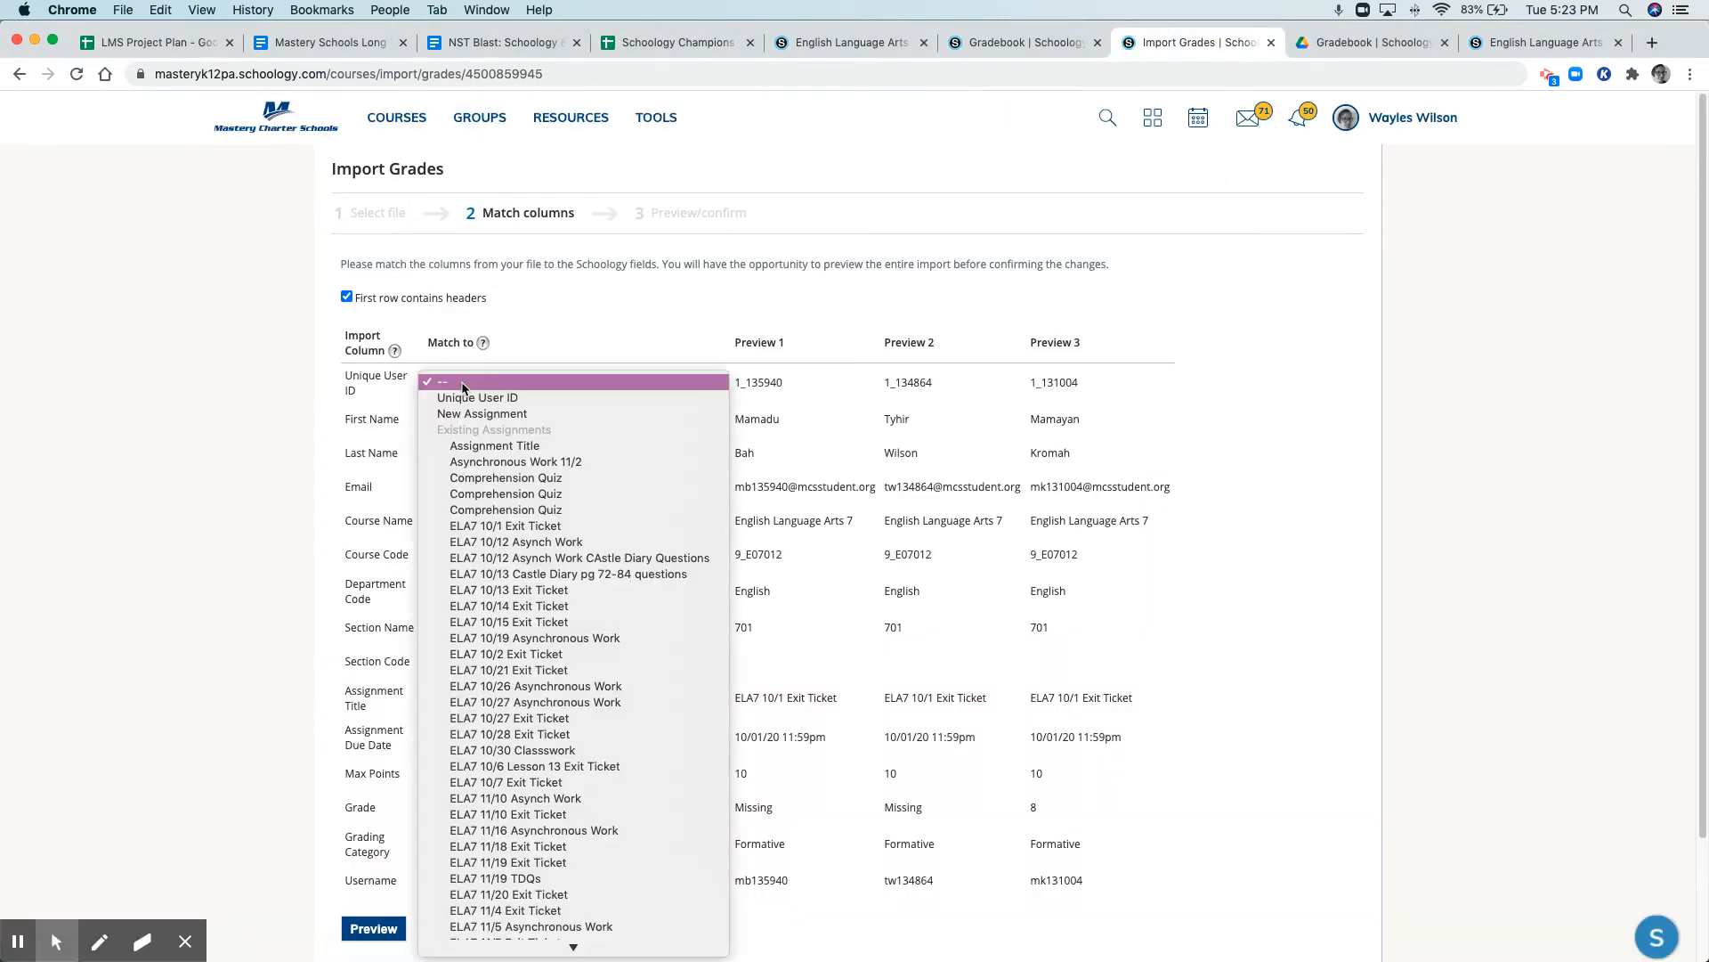
left_click(466, 397)
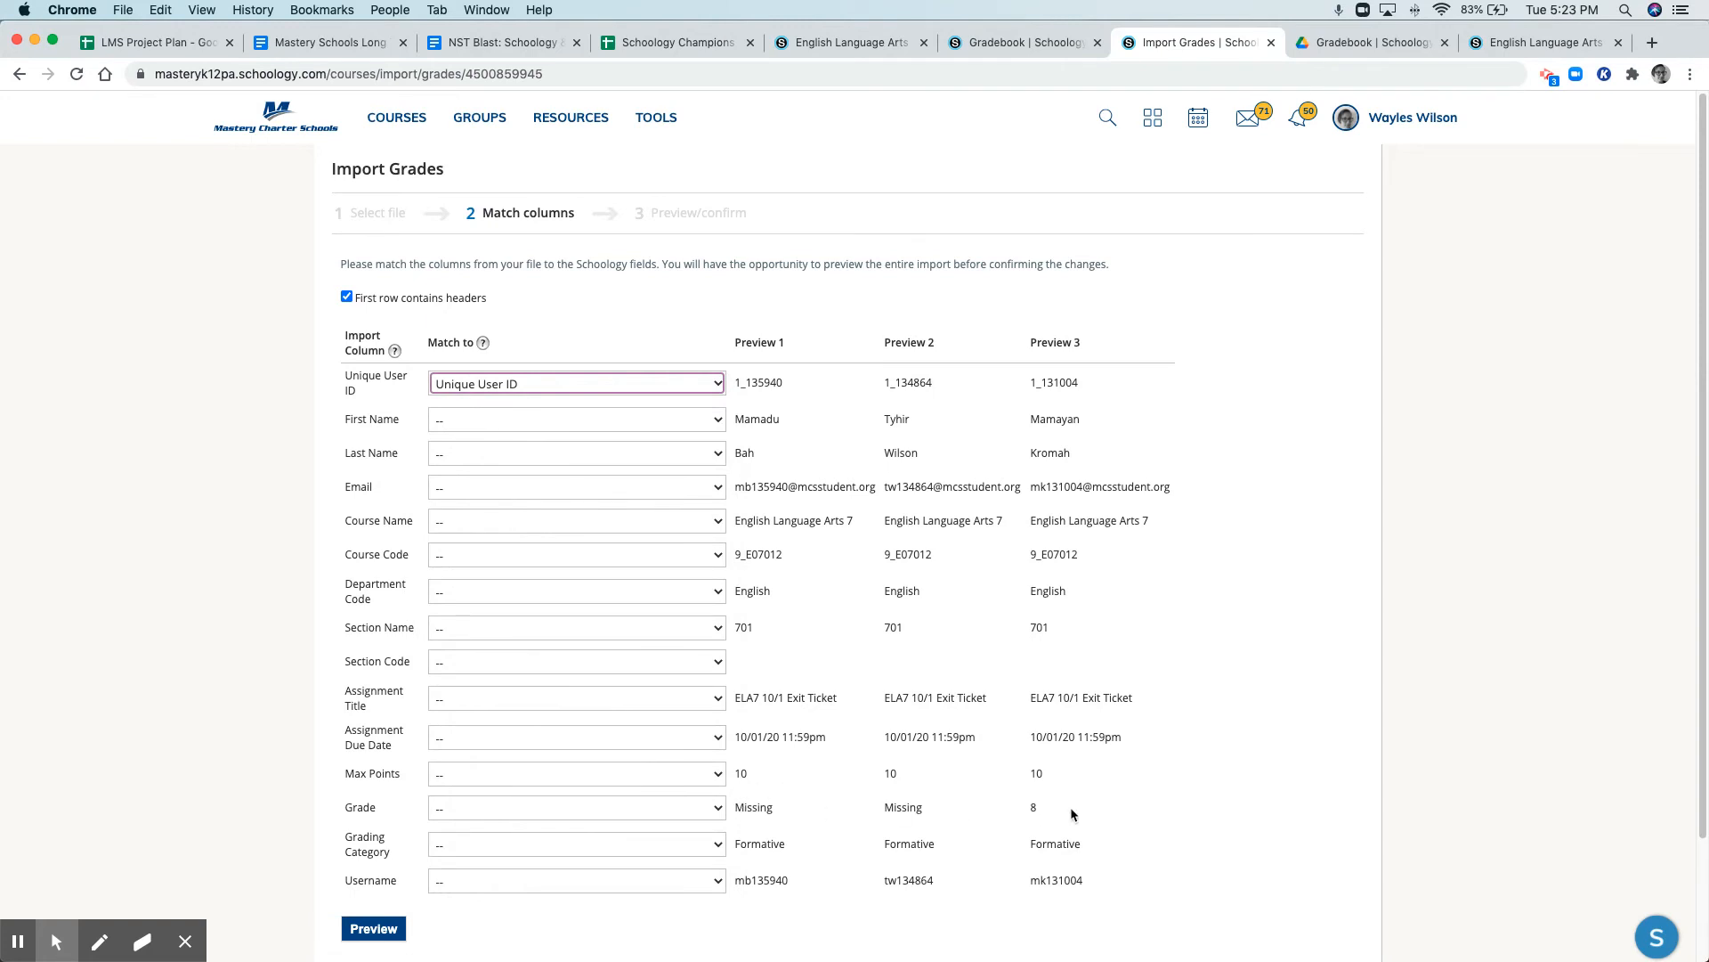
left_click(690, 808)
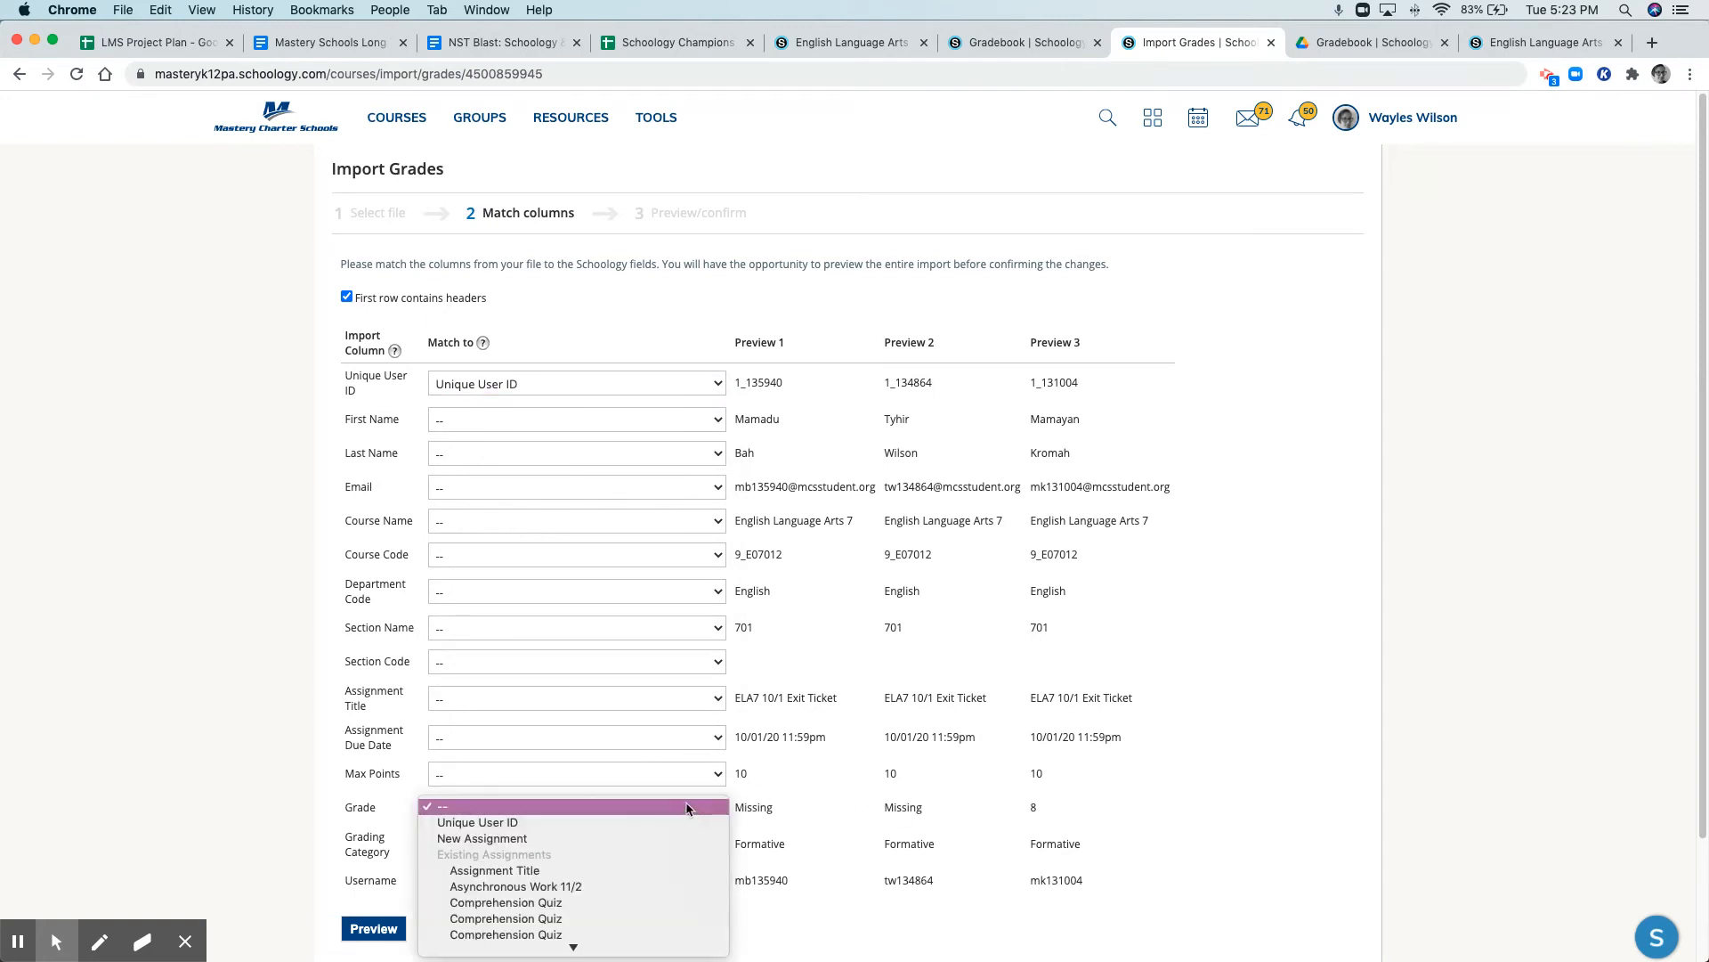
scroll(687, 808, "down", 5)
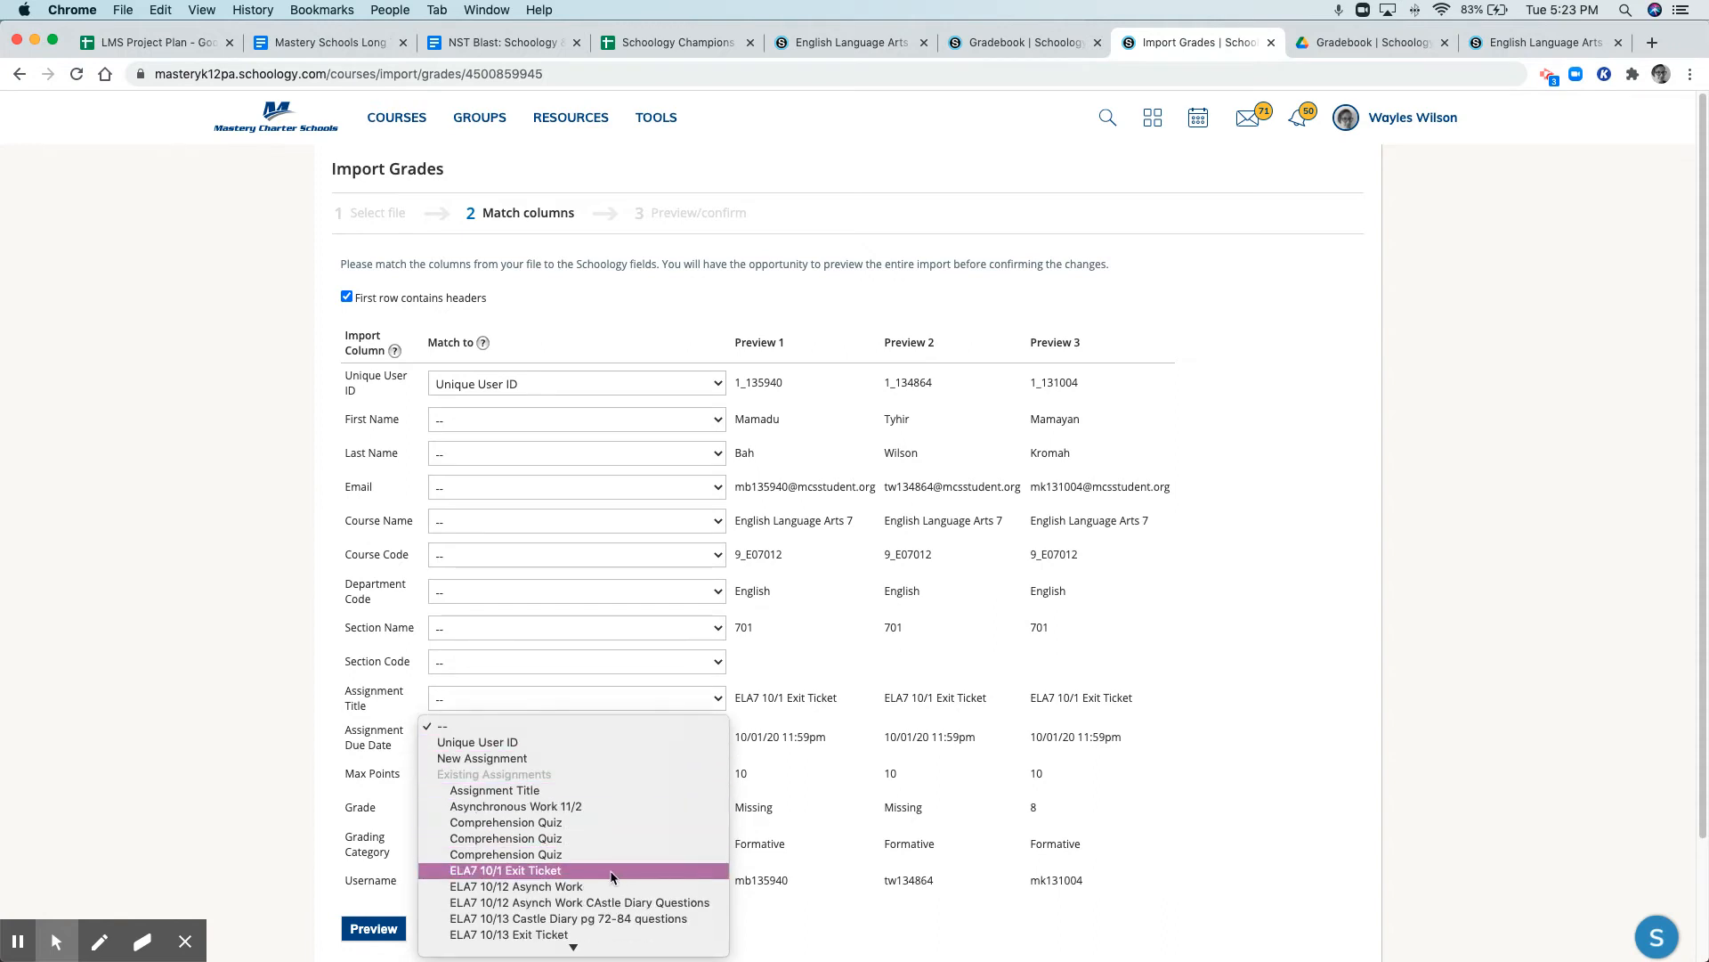
left_click(450, 869)
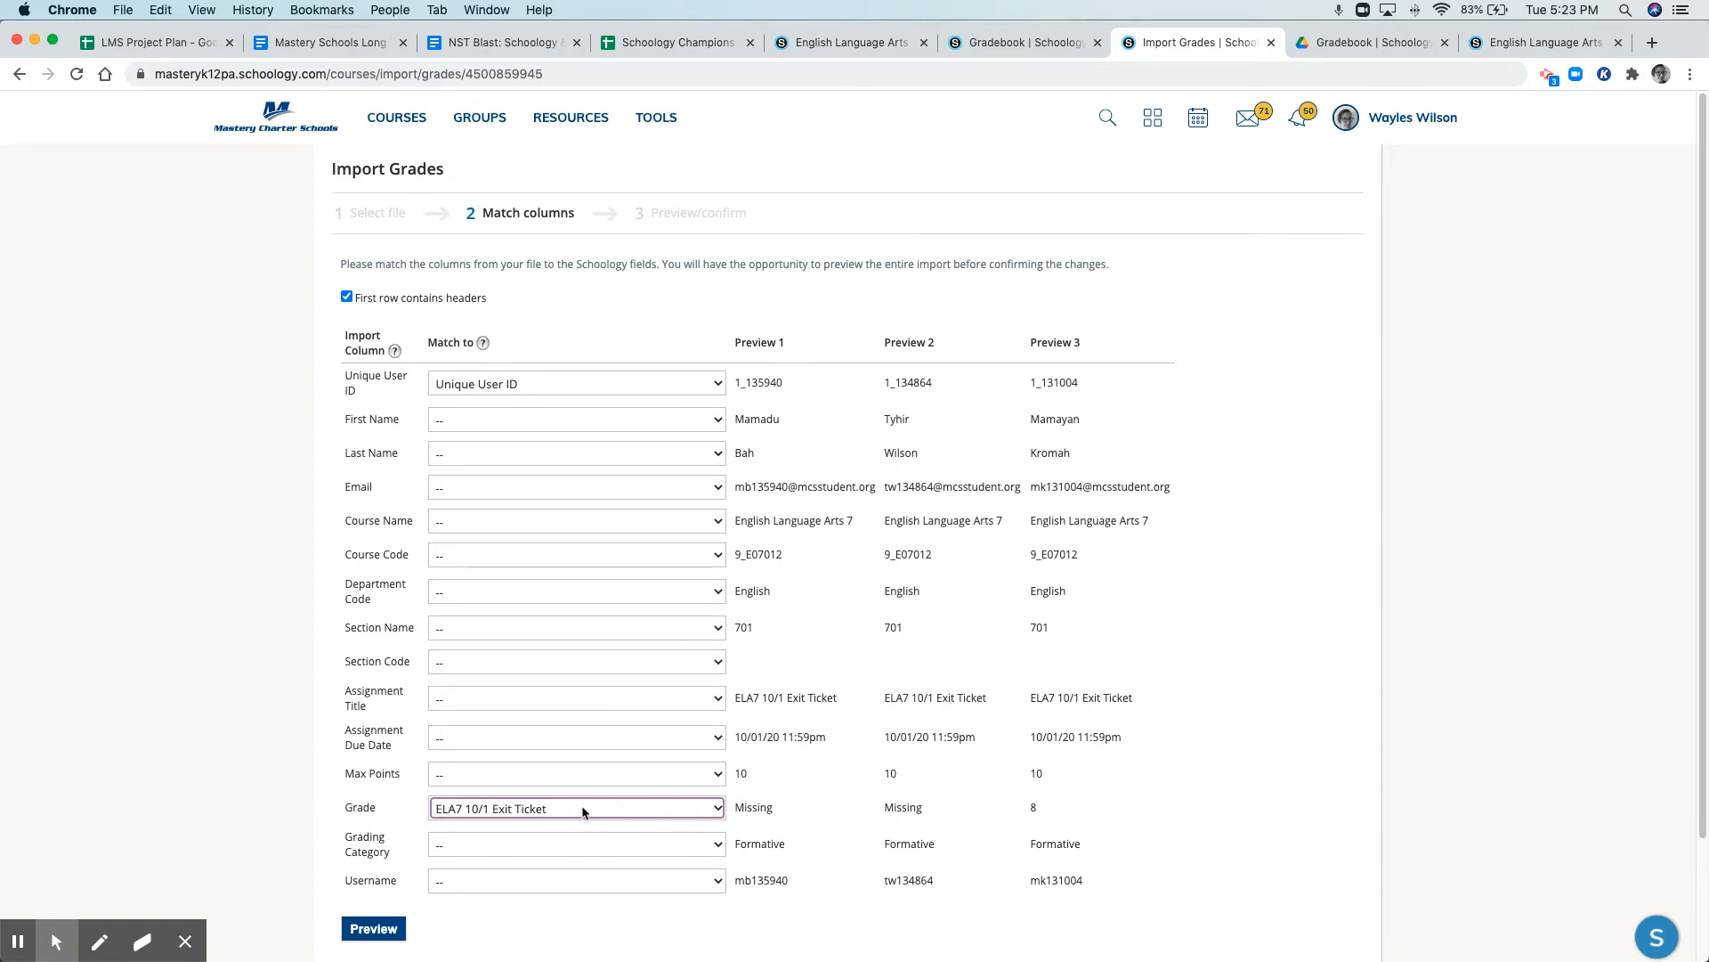
left_click(376, 928)
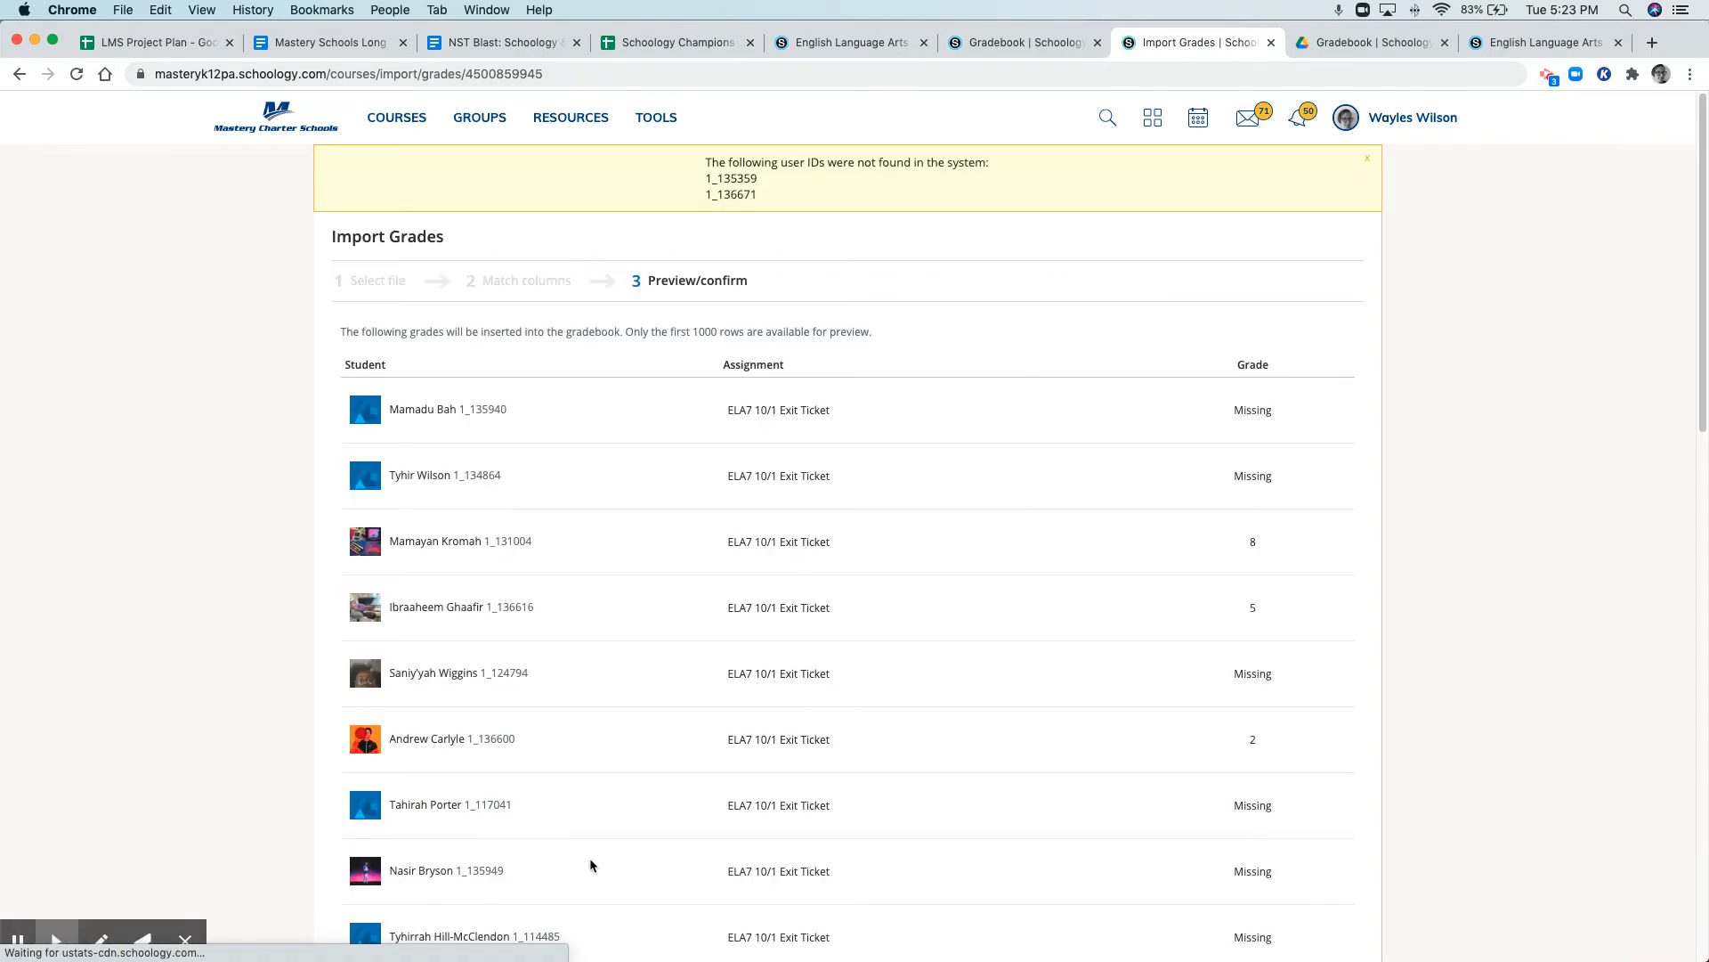
Review the previewed ELA7 10/1 Exit Ticket grades and confirm their import into Section 202's gradebook.
scroll(609, 794, "down", 10)
scroll(611, 802, "down", 15)
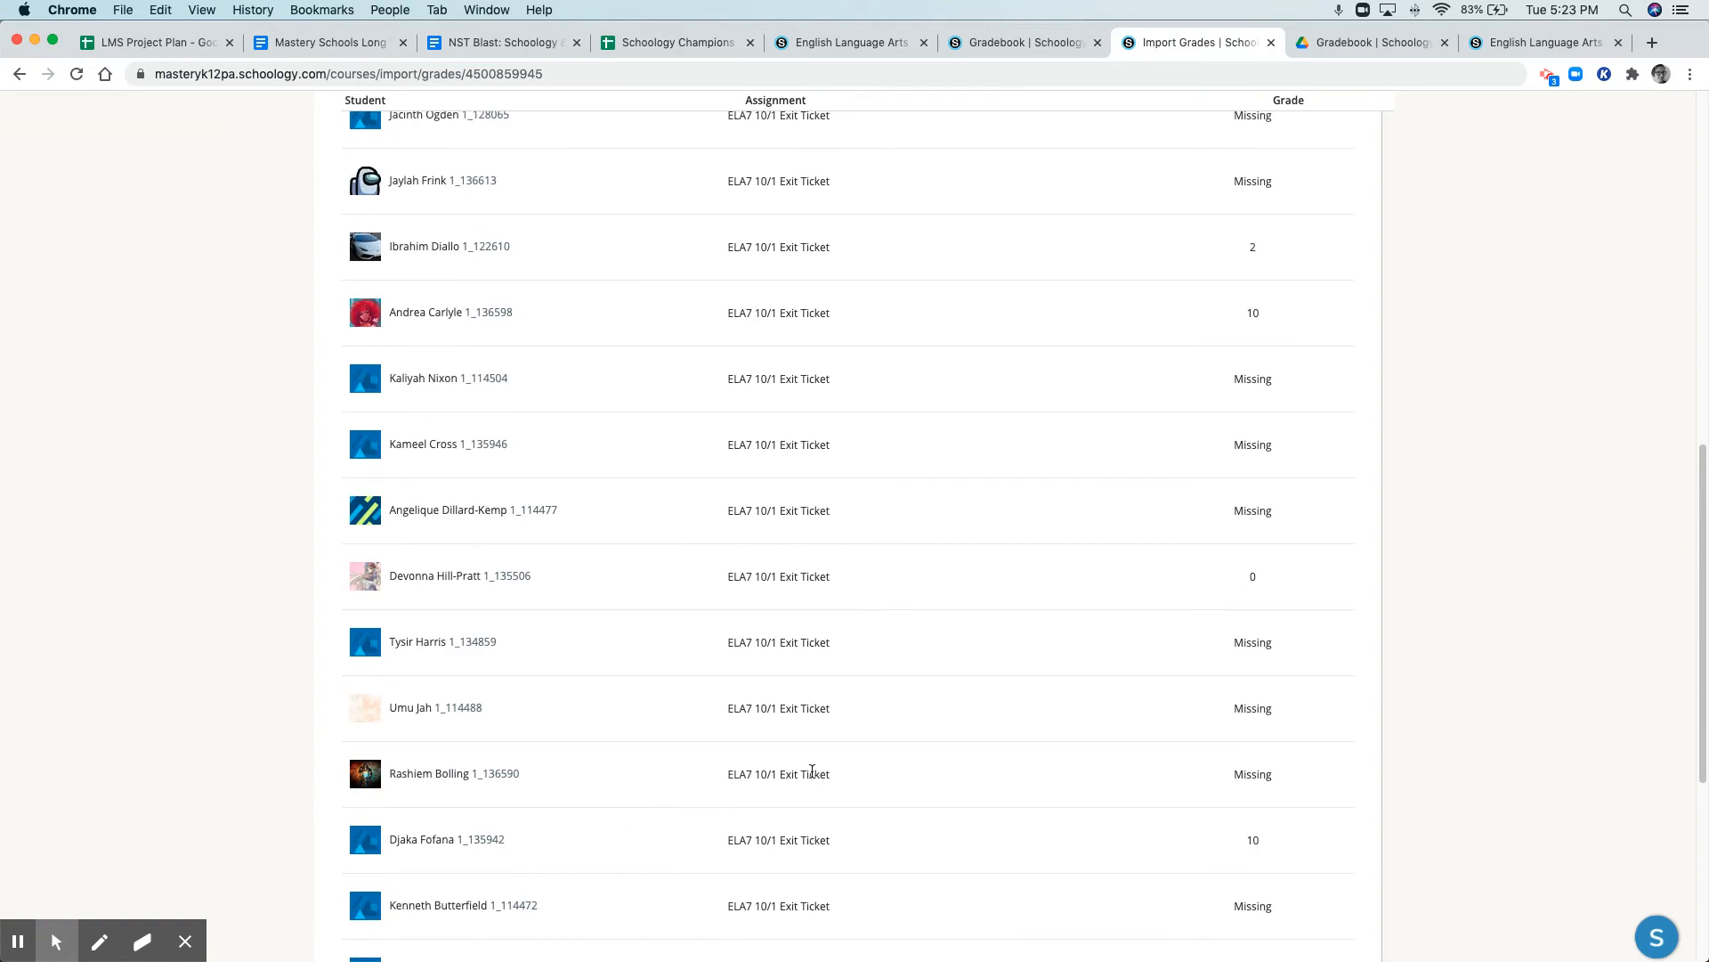
left_click(374, 789)
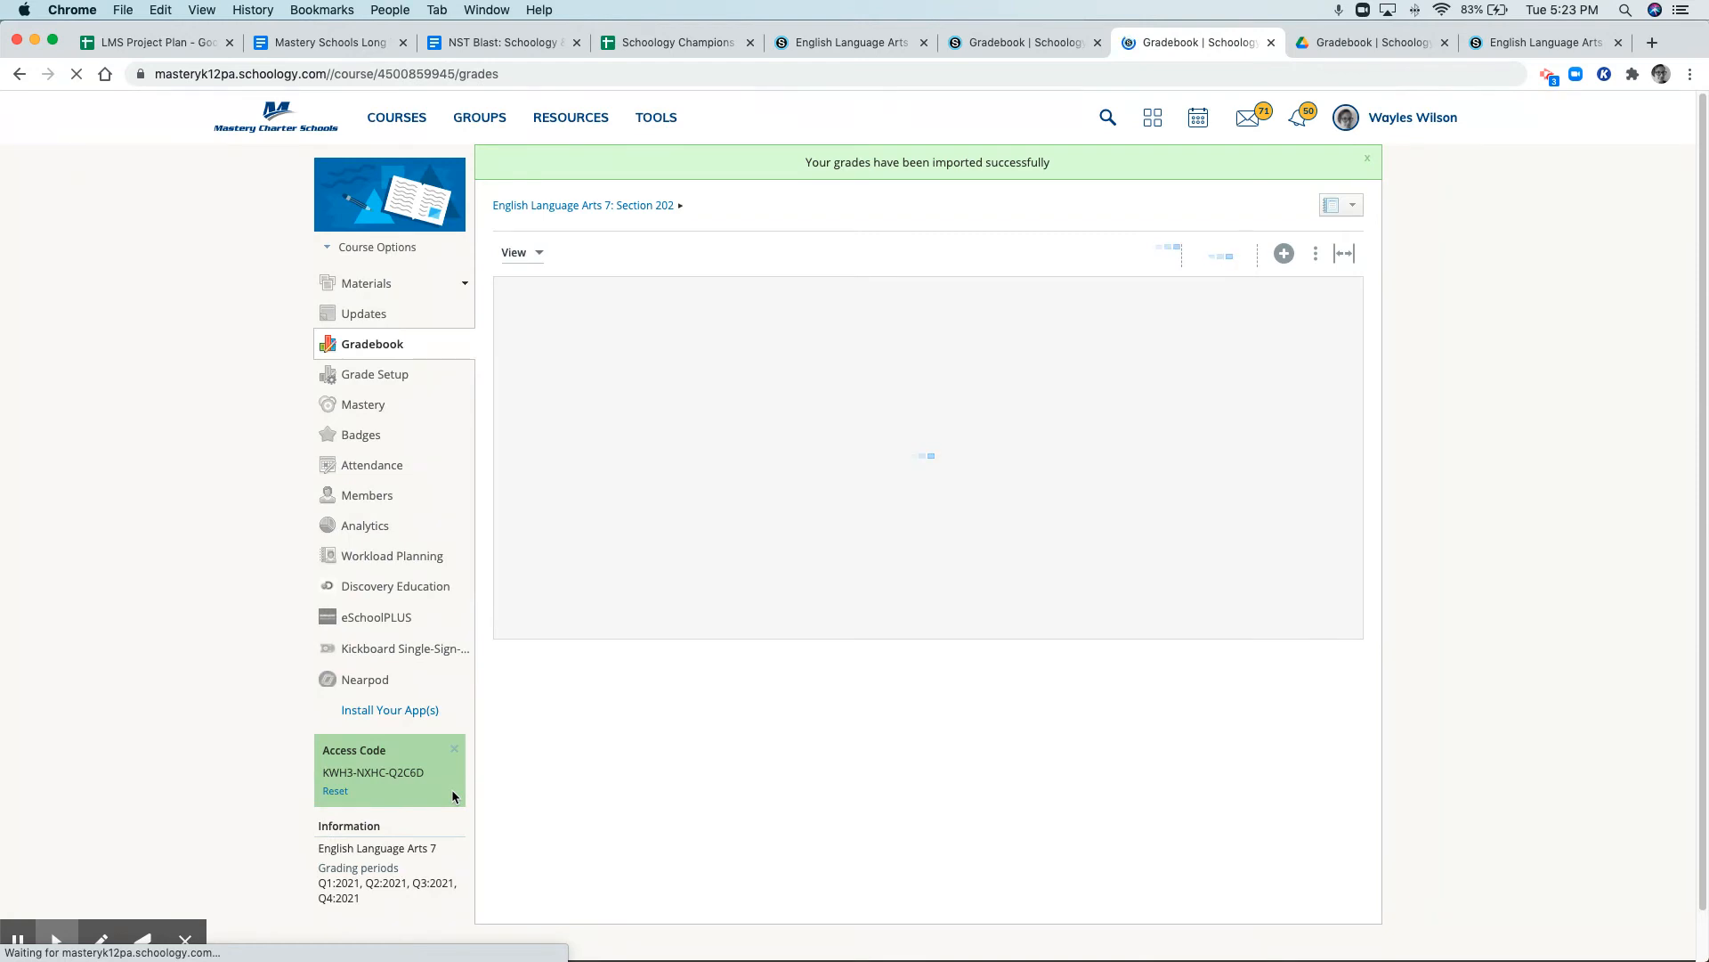
Filter the gradebook to the Q1:2021 grading period and check the imported ELA7 10/1 Exit Ticket grades for all students.
left_click(521, 254)
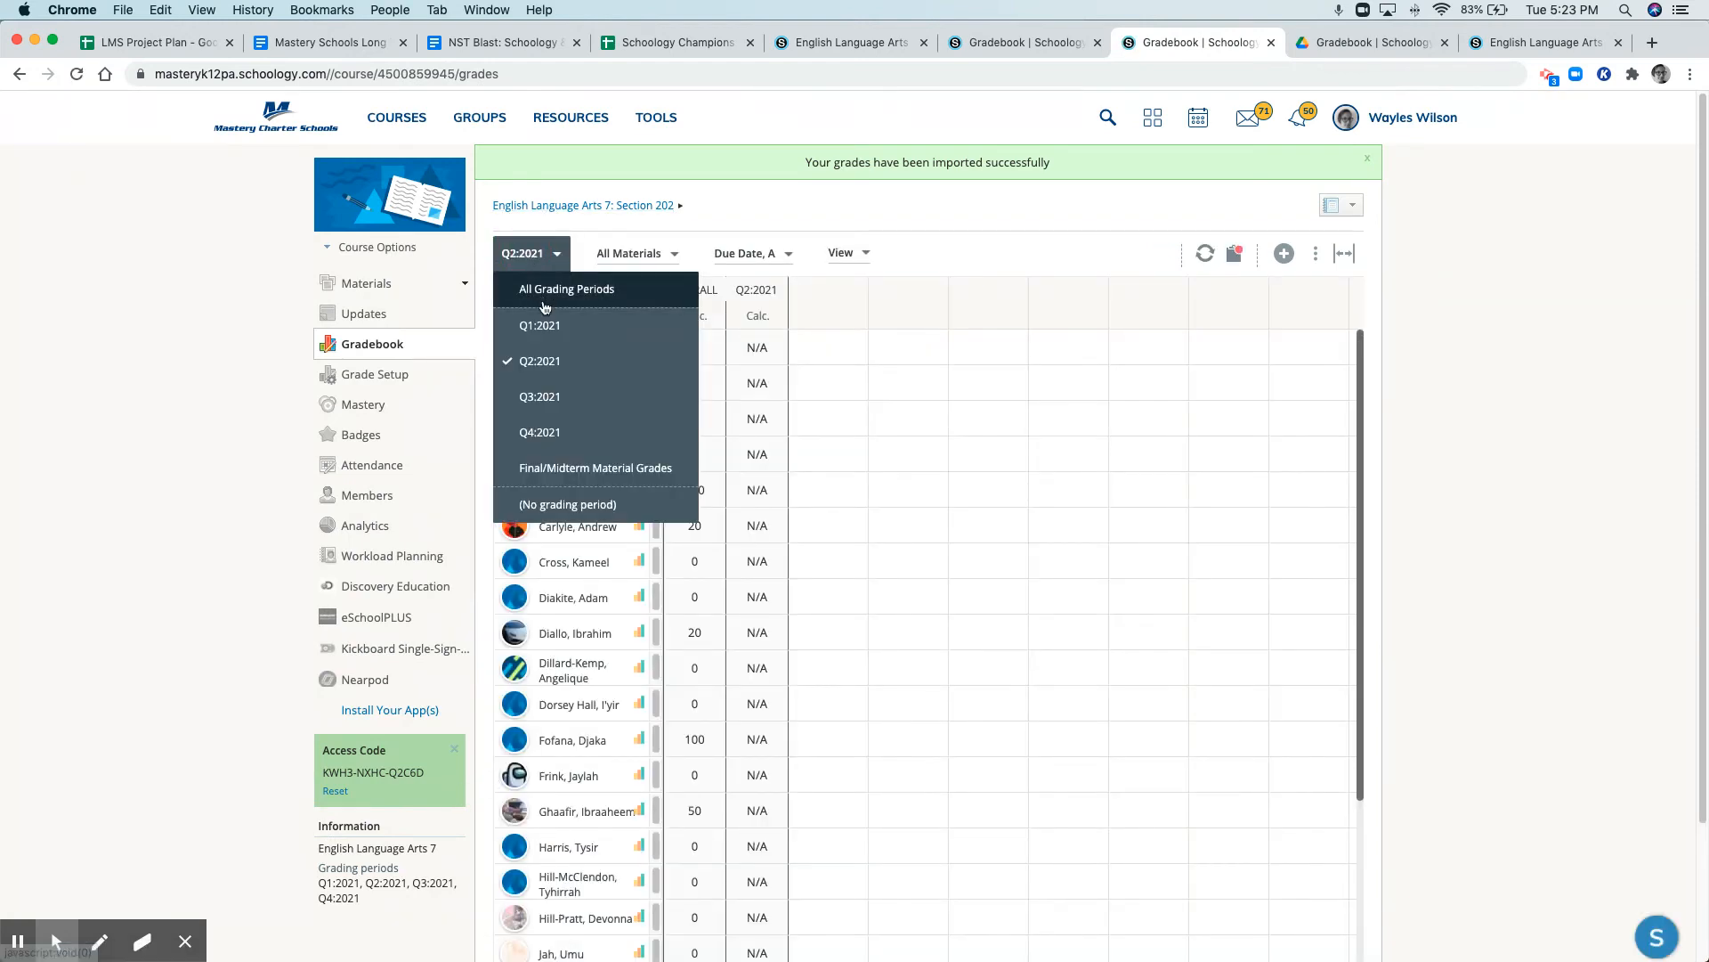
left_click(542, 324)
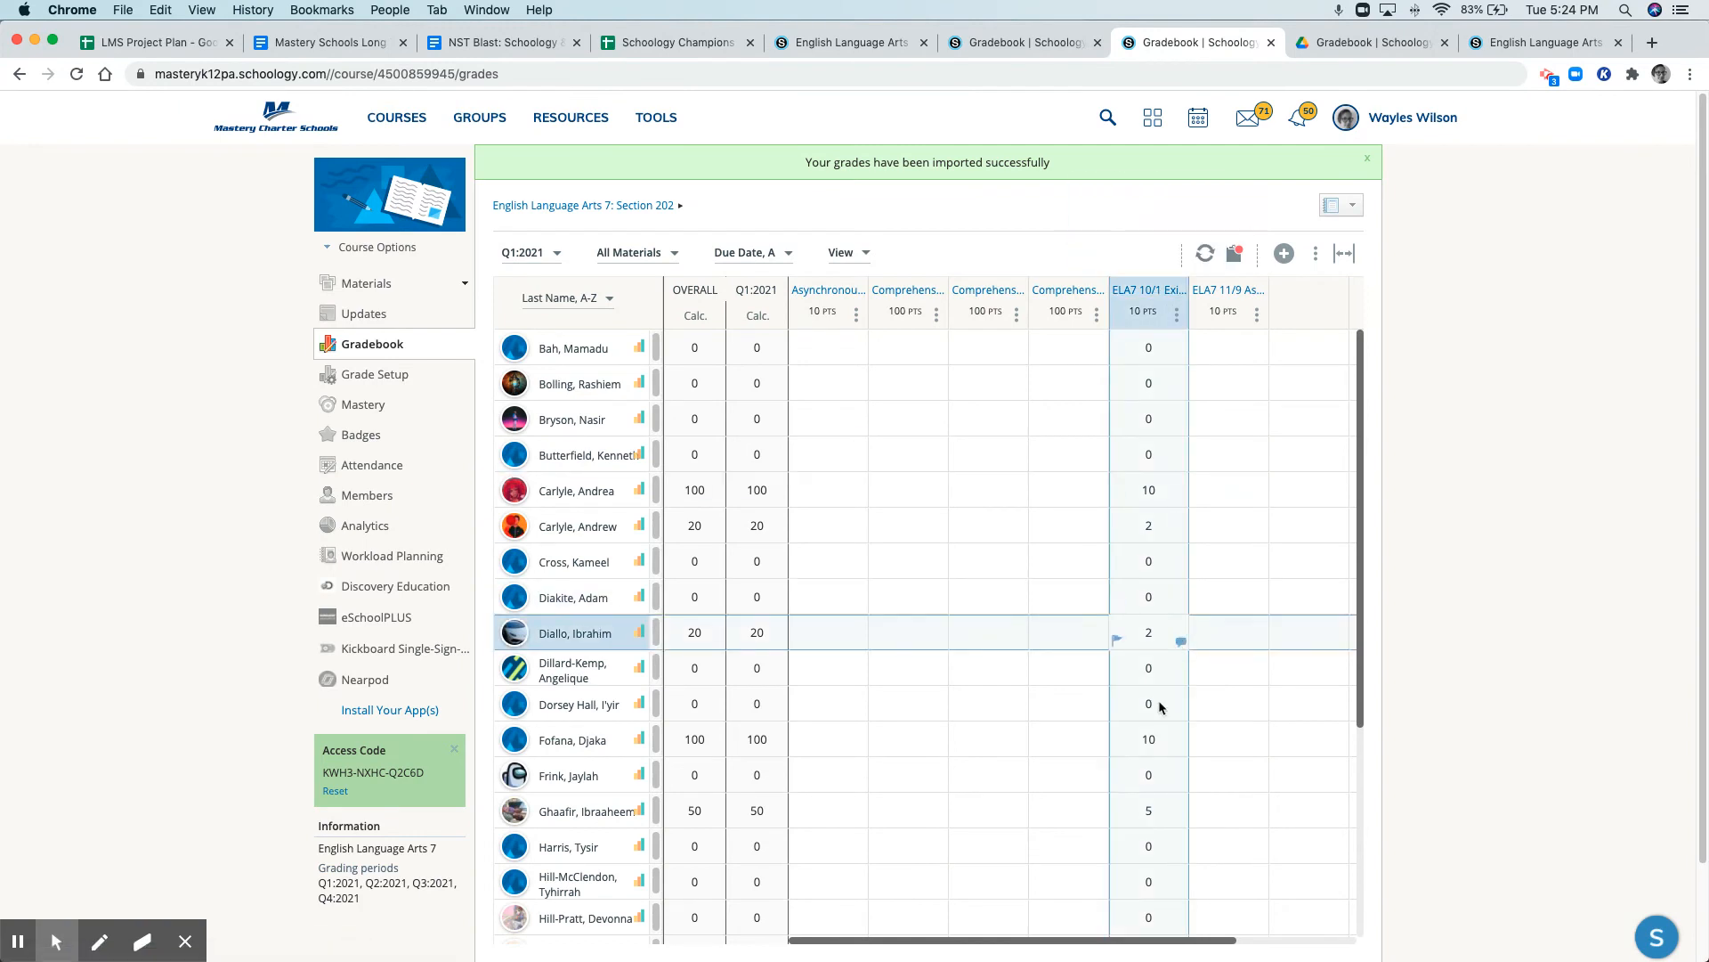
scroll(1160, 712, "down", 5)
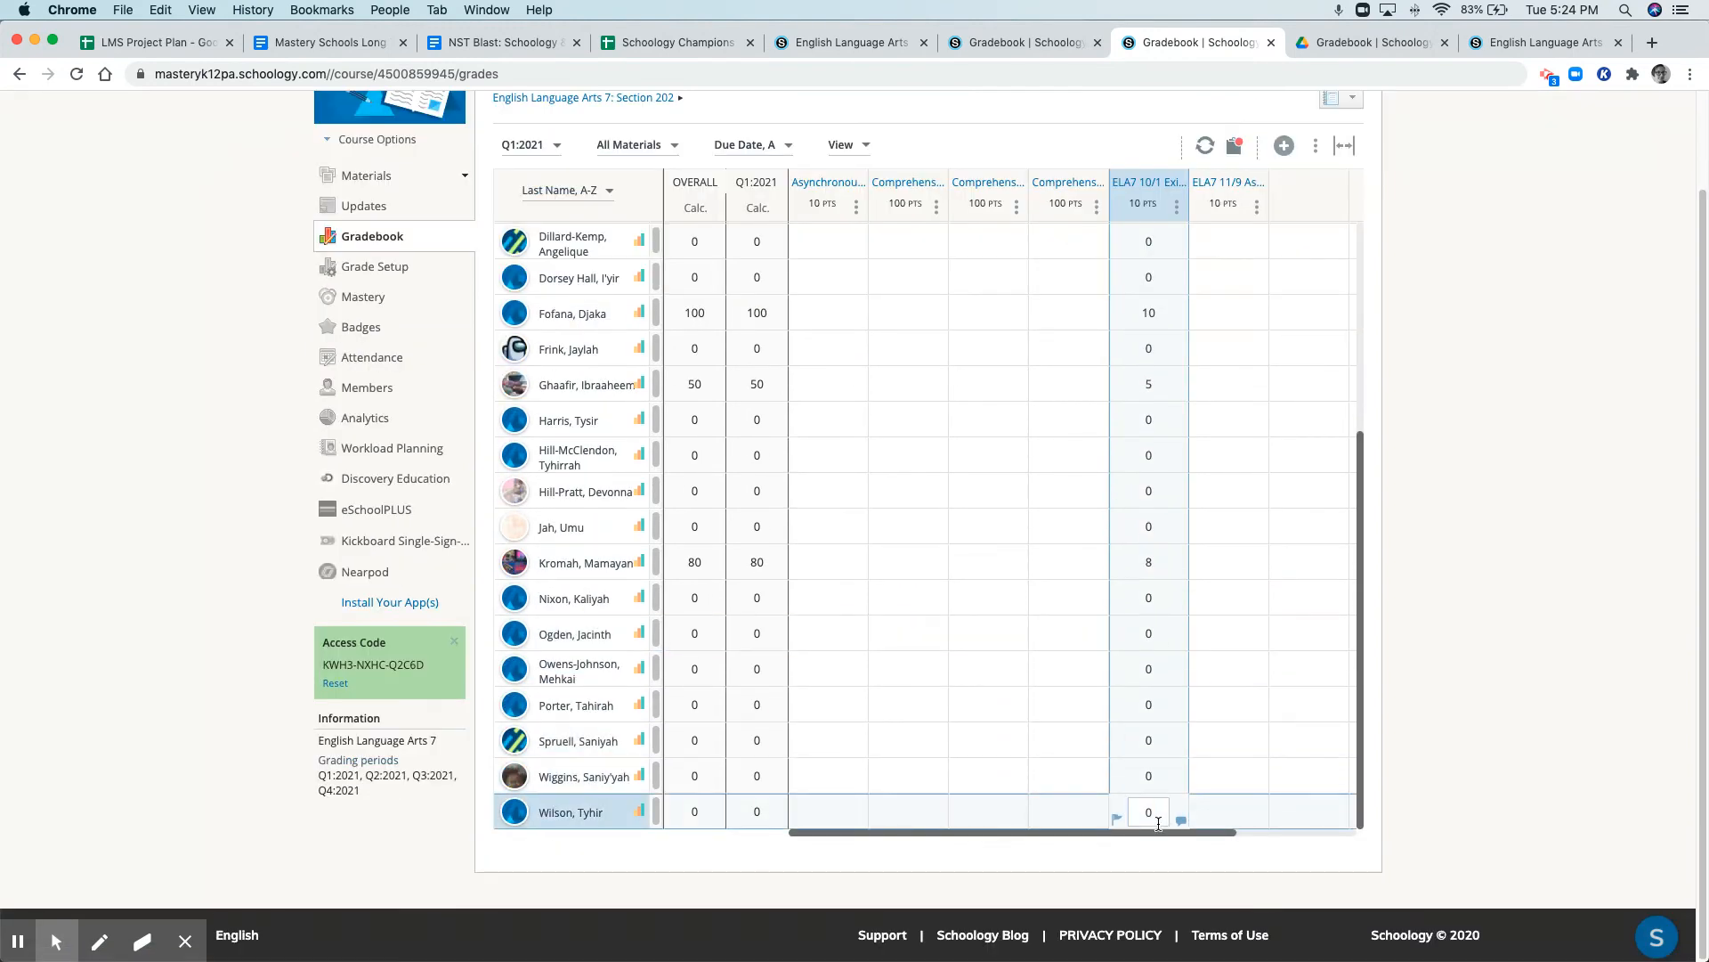
scroll(1143, 267, "up", 6)
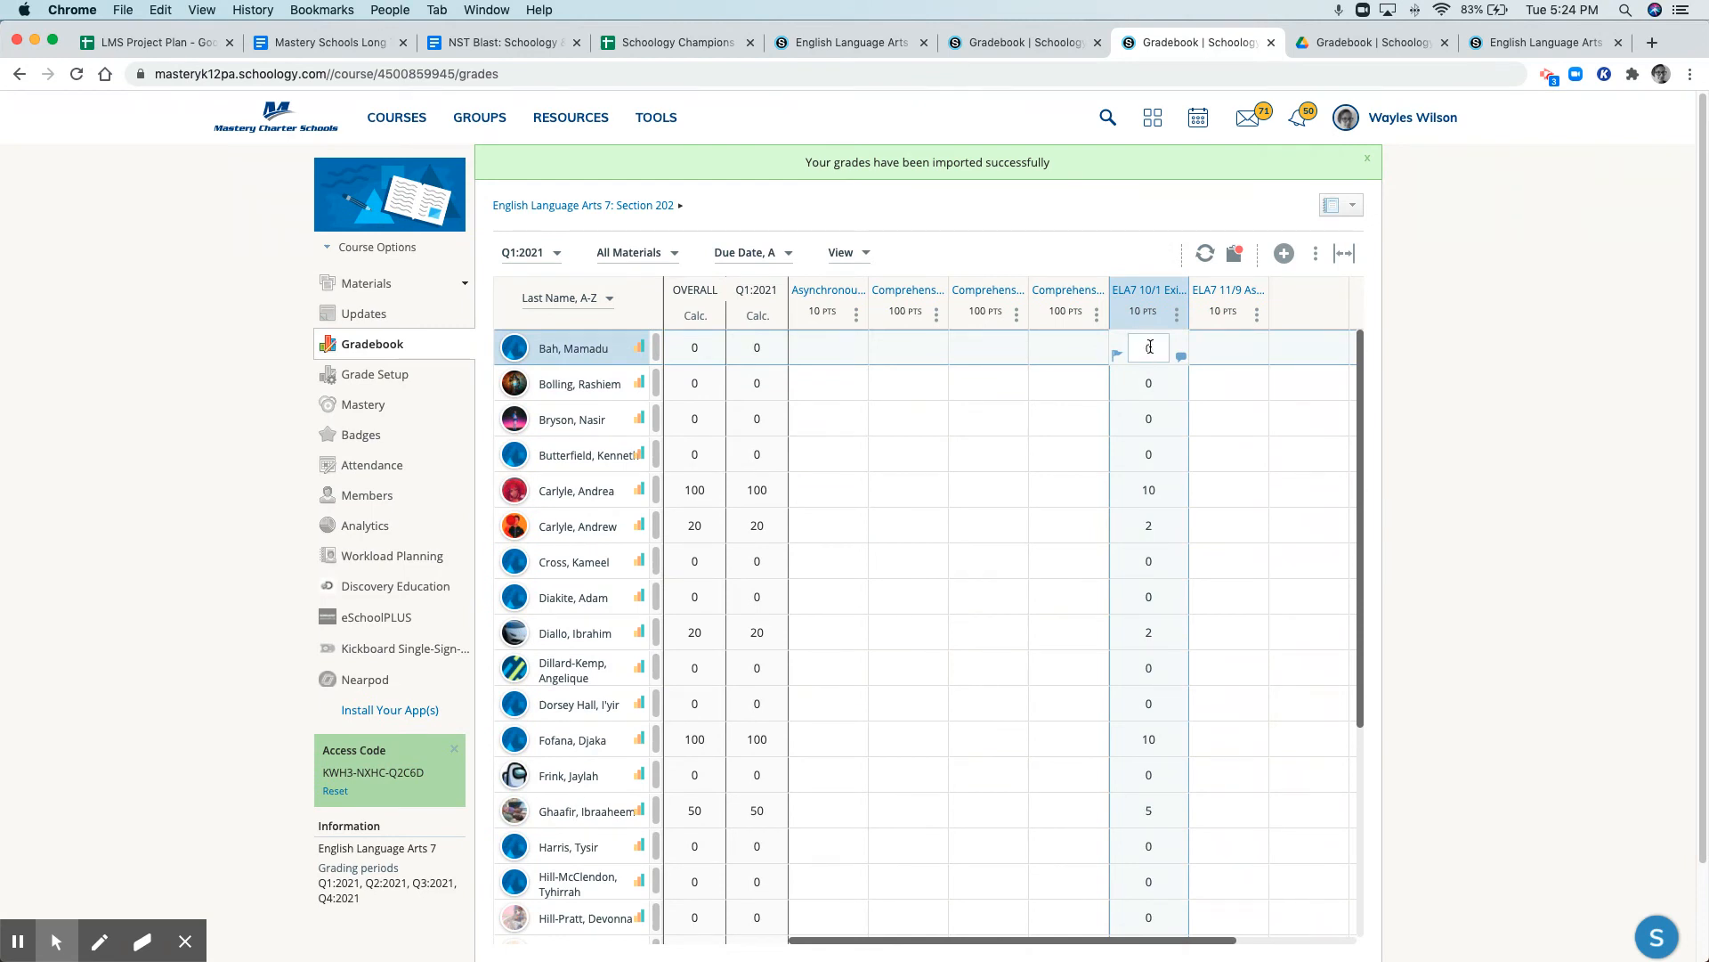
Mark the ELA7 10/1 Exit Ticket grades of the first two listed students with the Missing exception.
left_click(1117, 355)
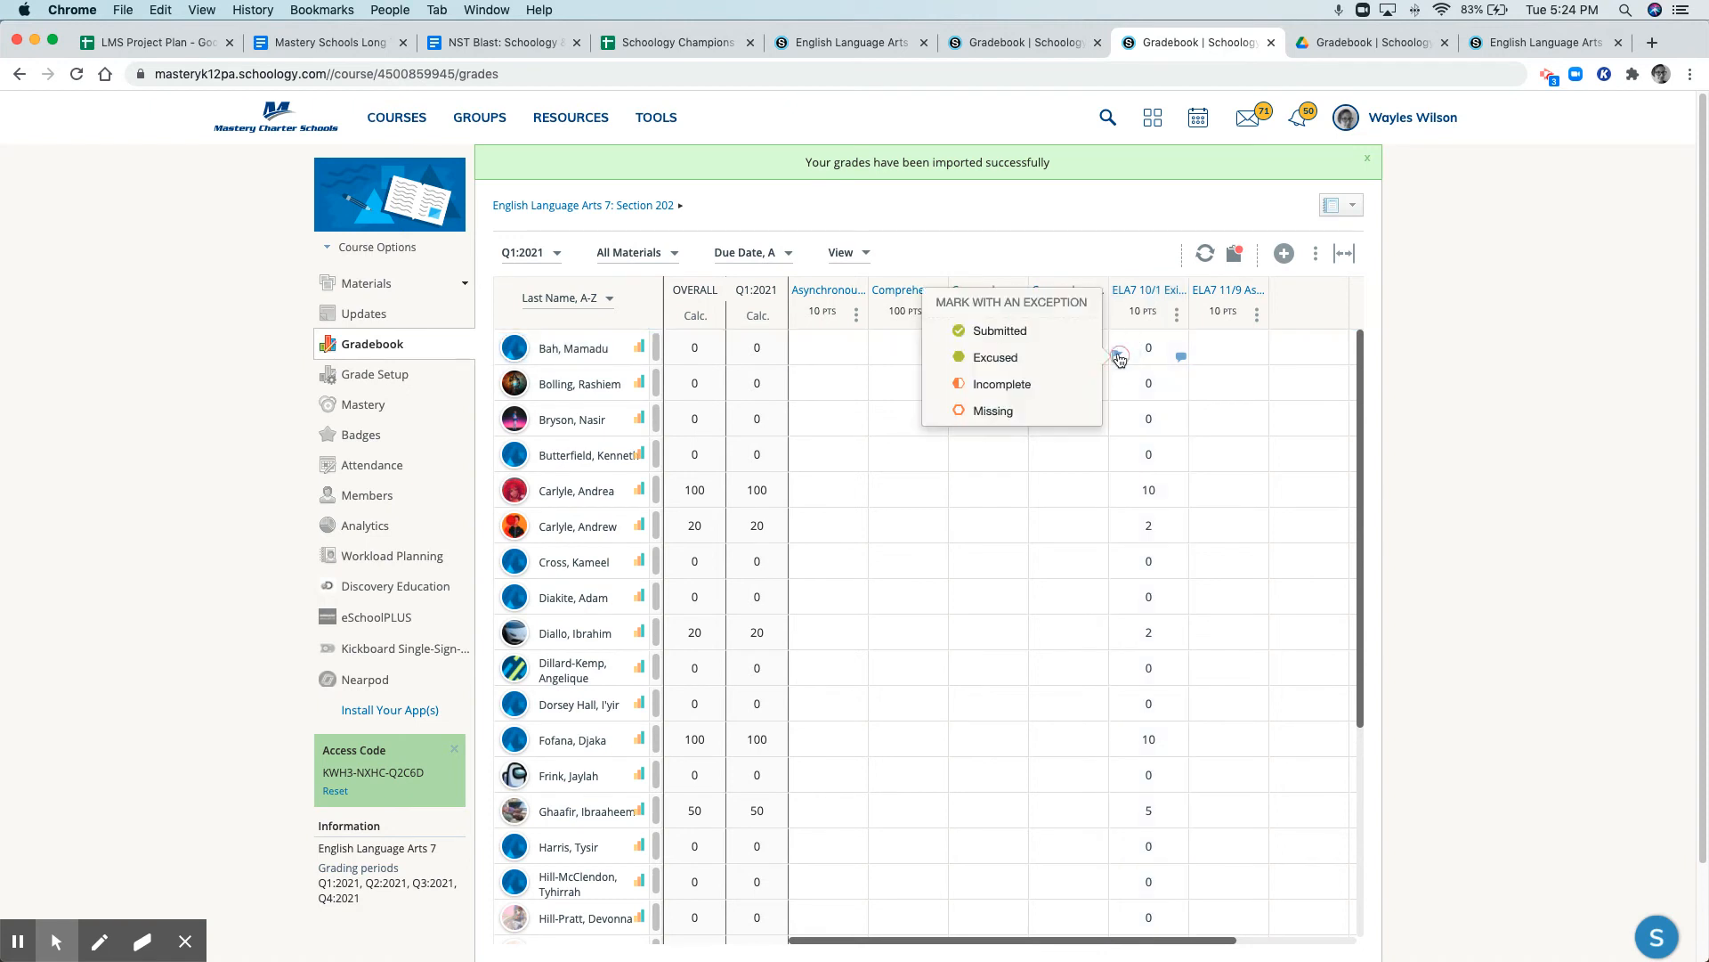
left_click(1042, 413)
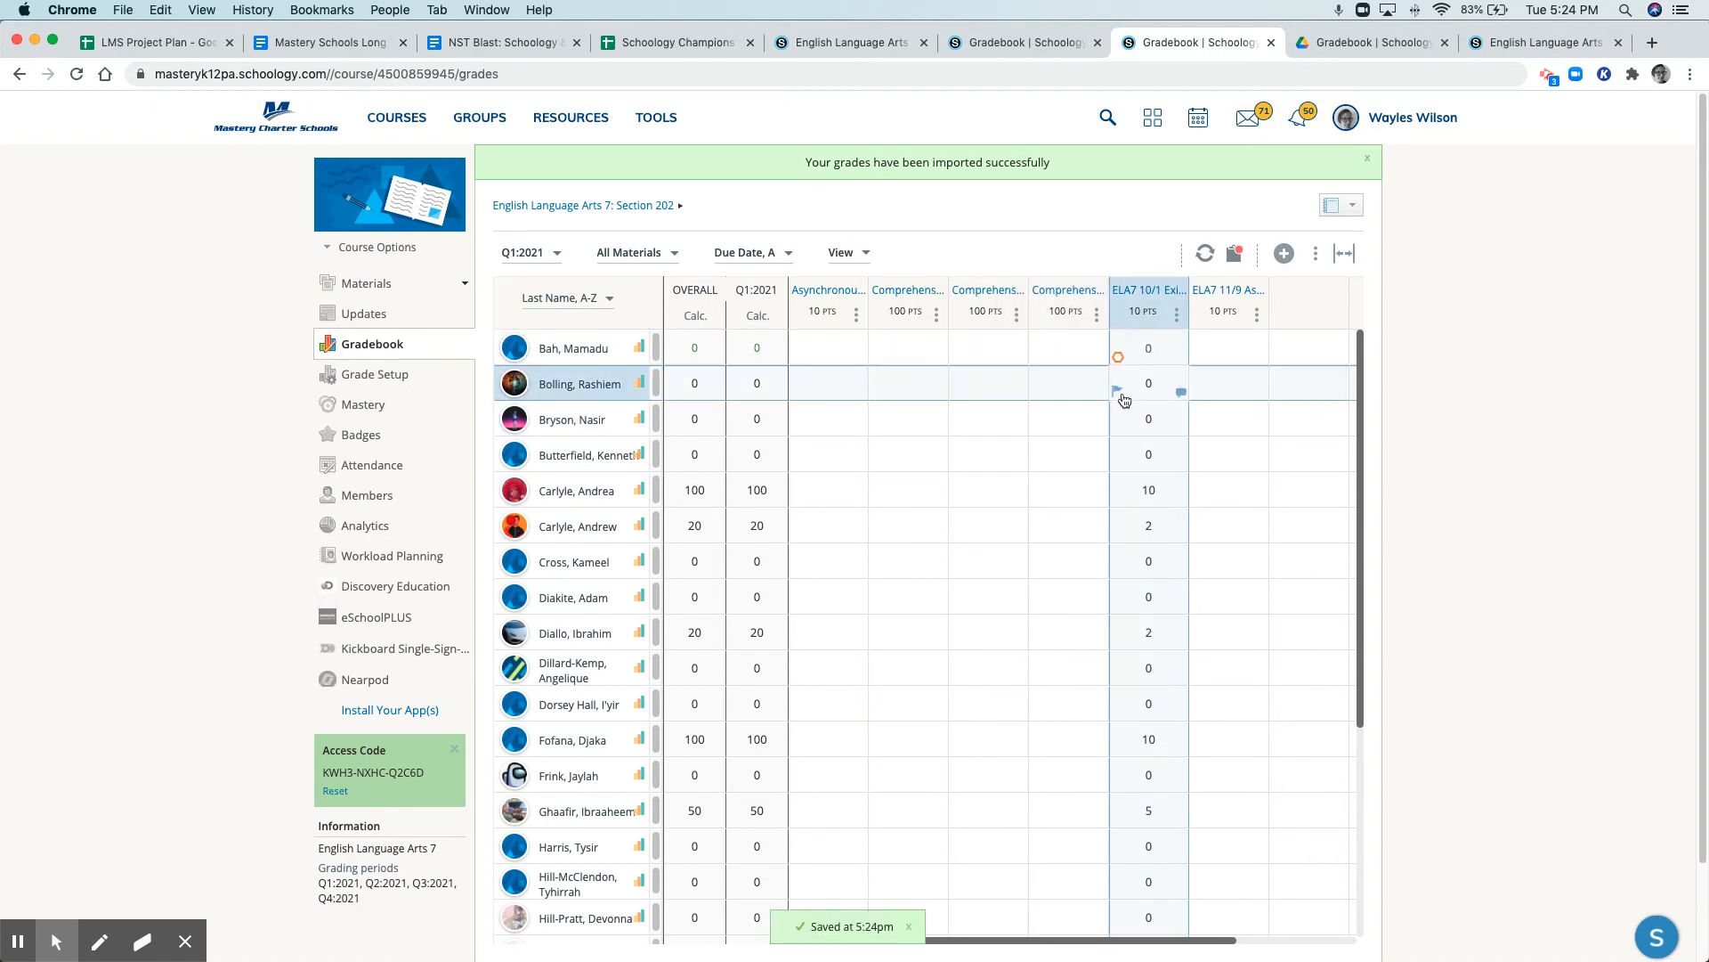
left_click(1119, 395)
left_click(1041, 452)
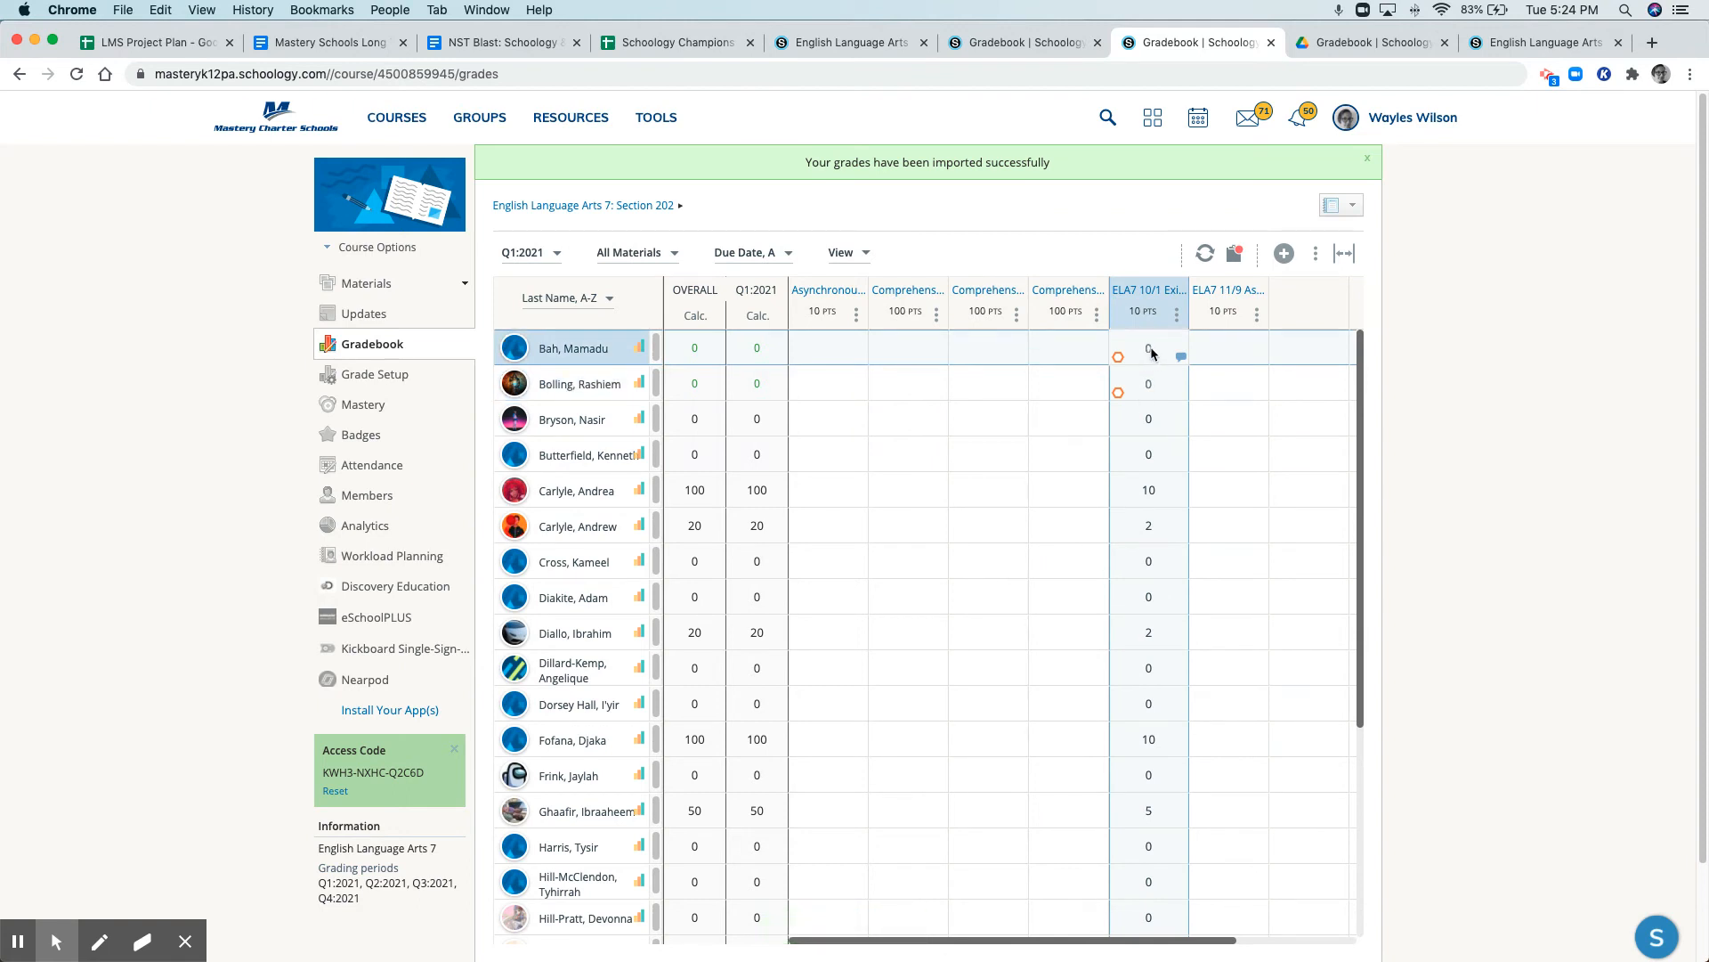
left_click(1146, 456)
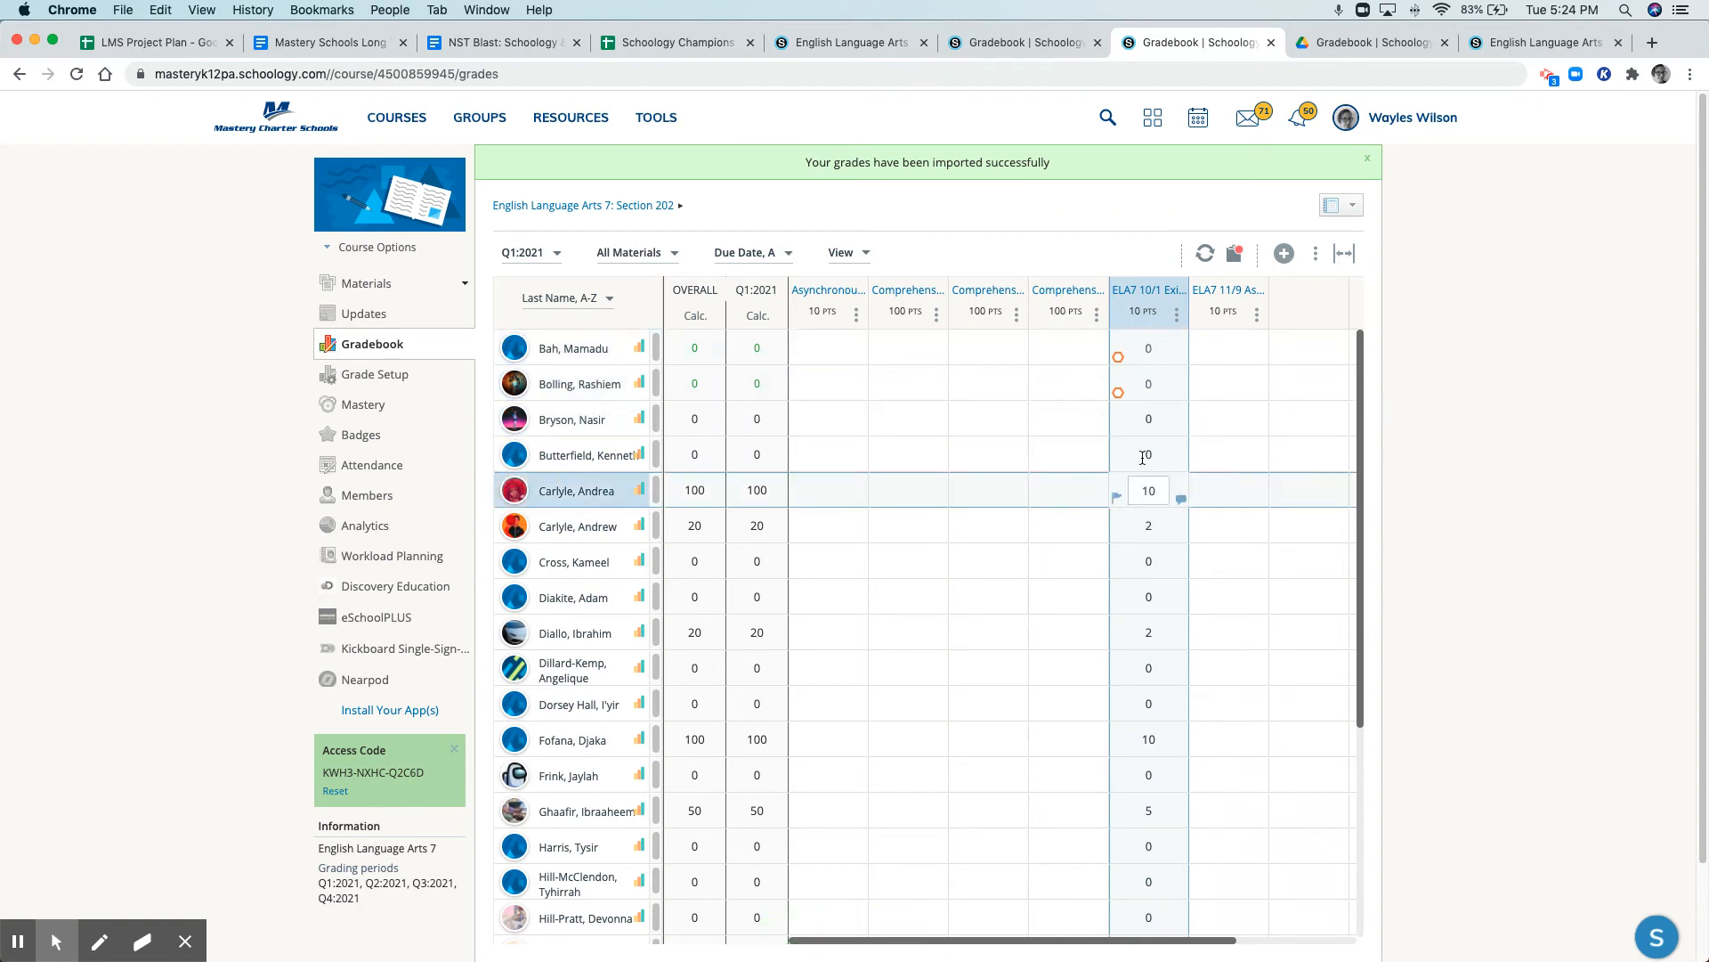
left_click(1119, 394)
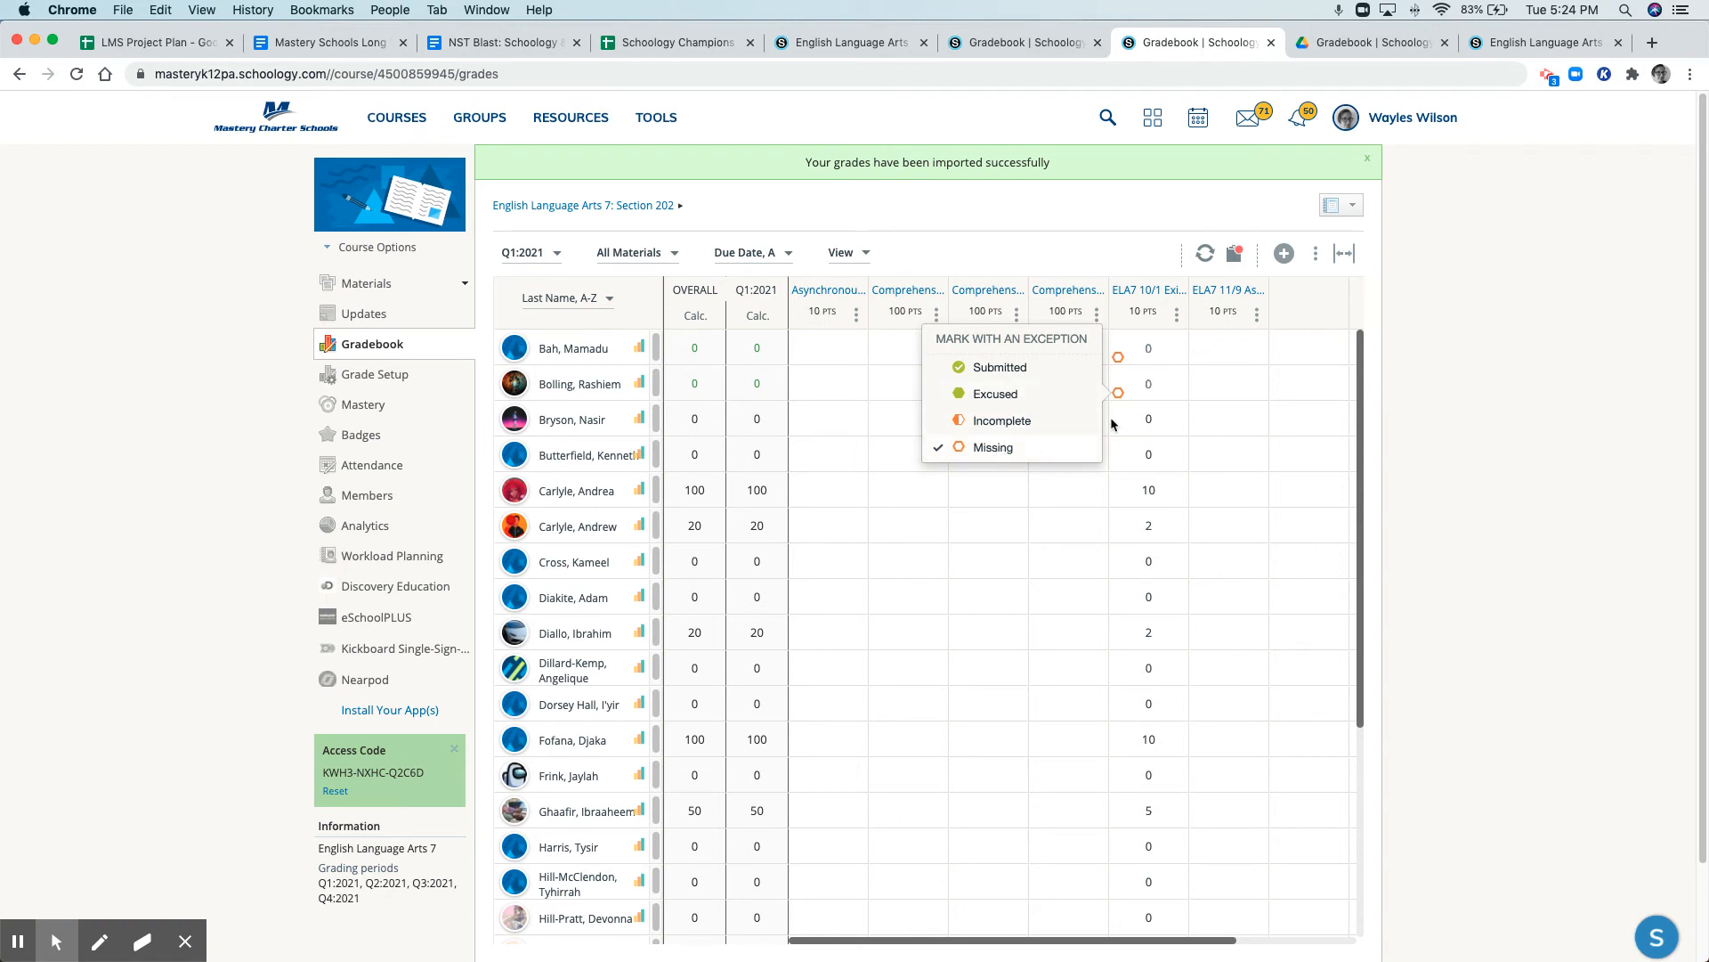
left_click(1148, 353)
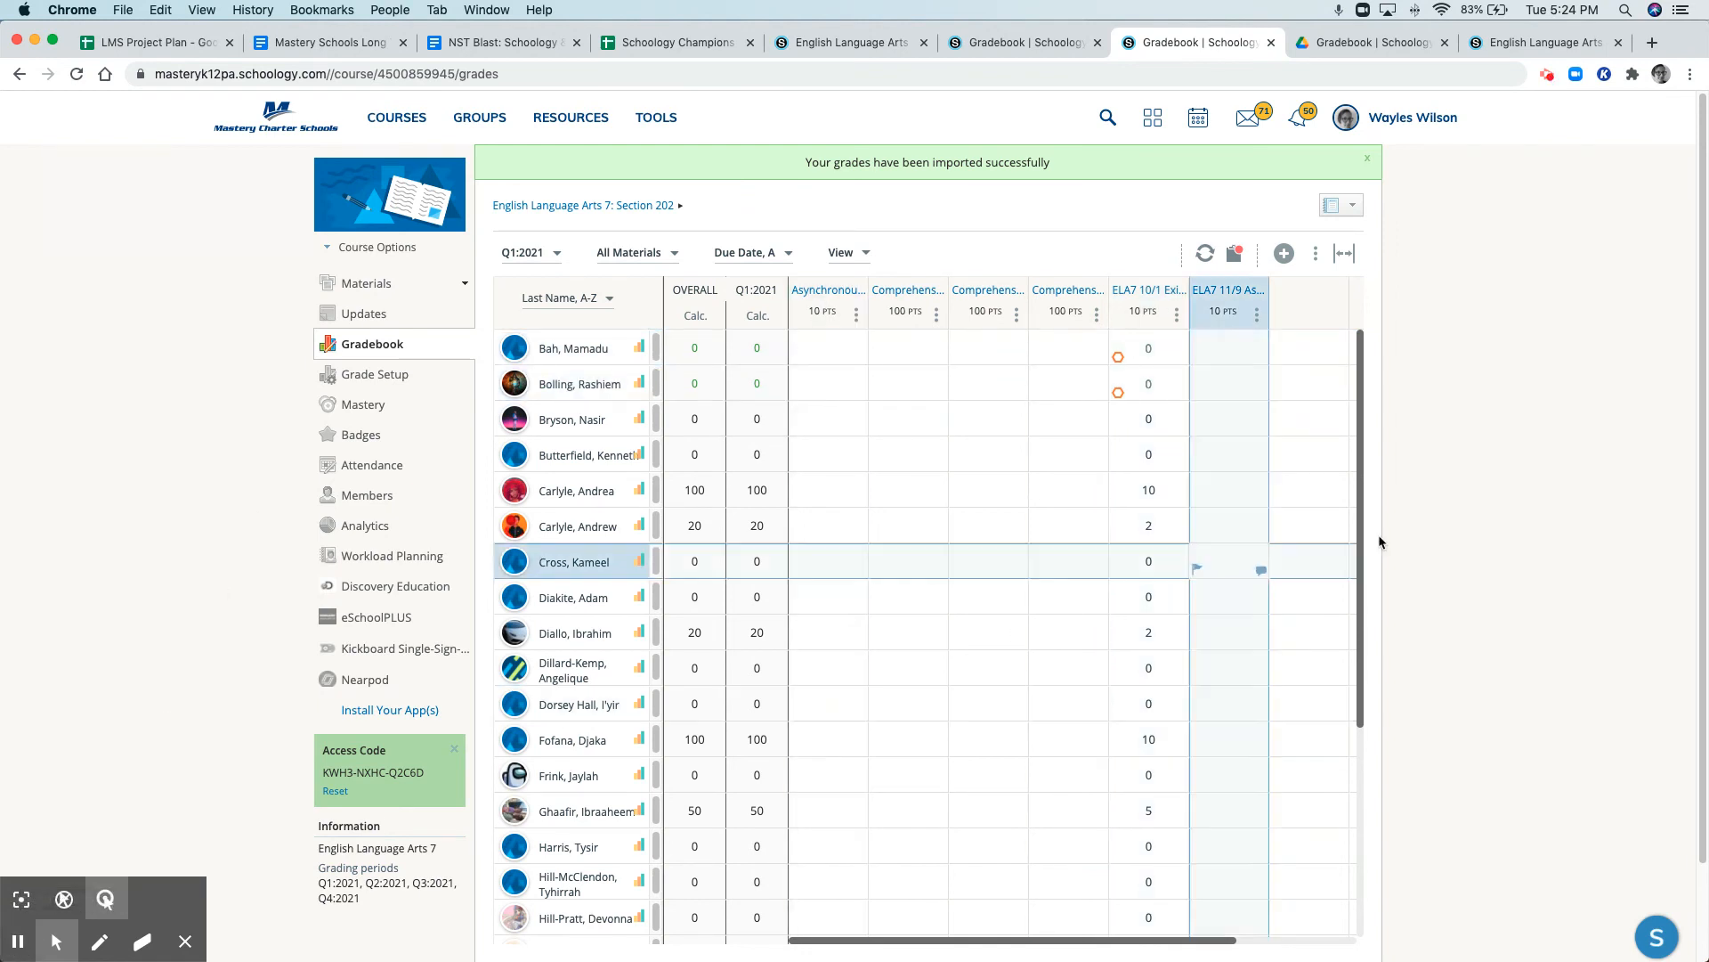
Create a grade column named "RP1 Final Grade" due 11/13/20 in the Q1:2021 grading period.
left_click(529, 255)
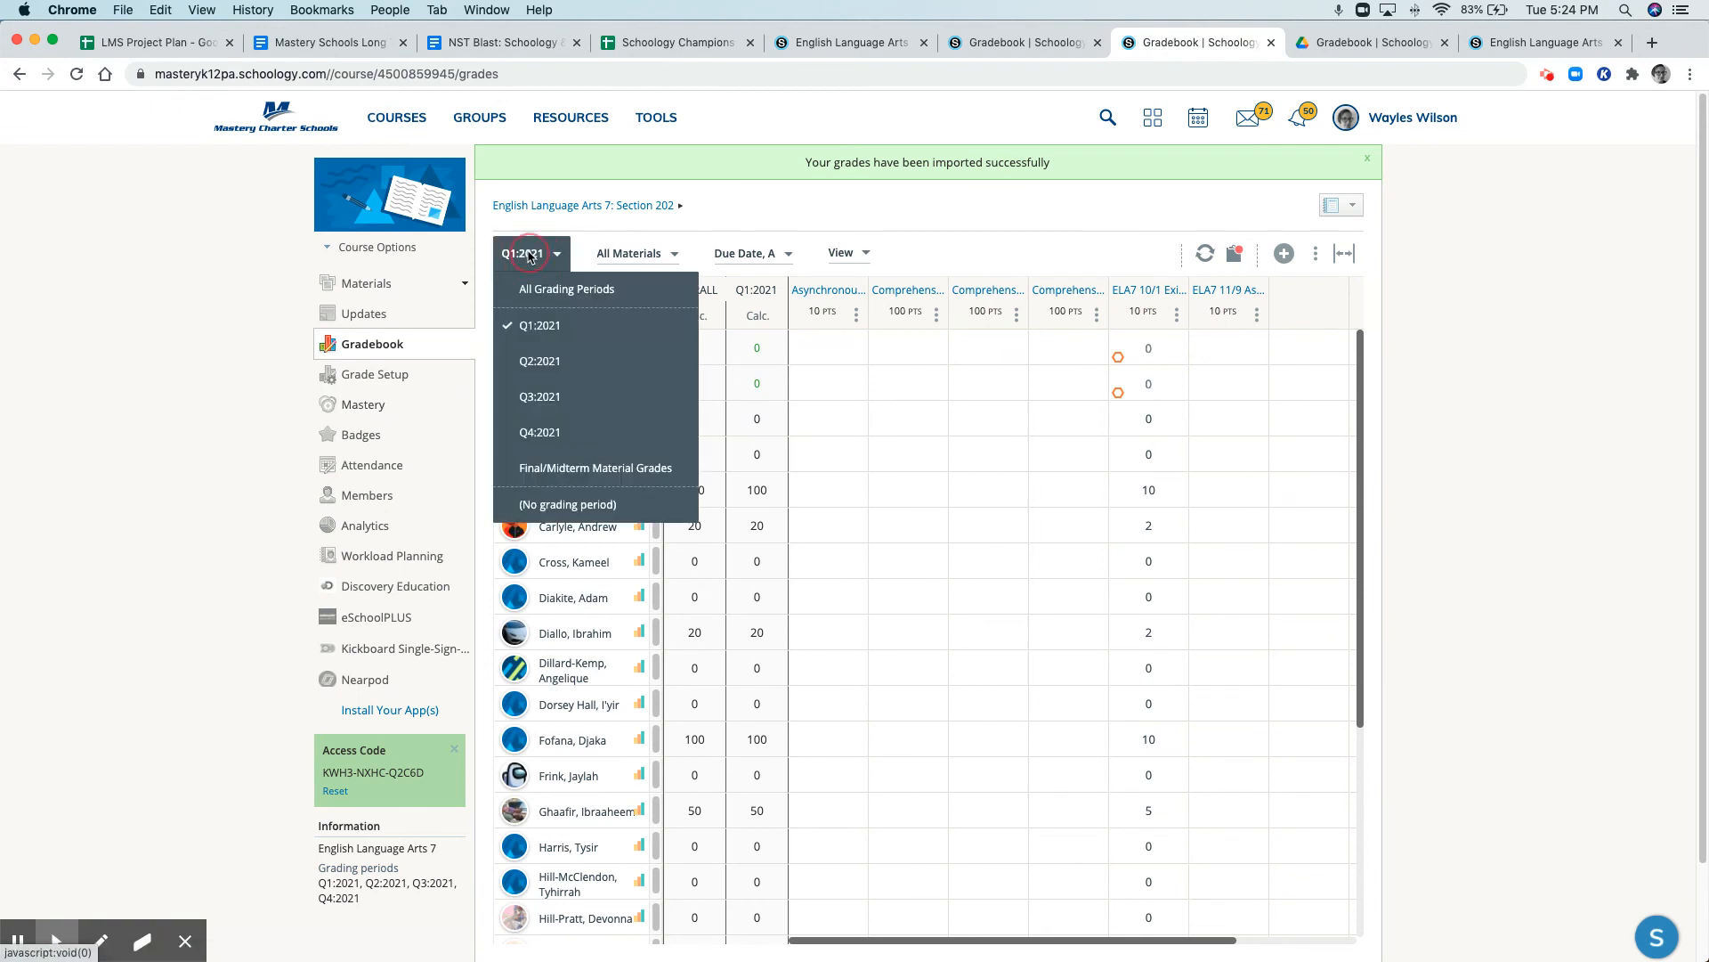
left_click(1284, 255)
left_click(1283, 257)
left_click(1238, 391)
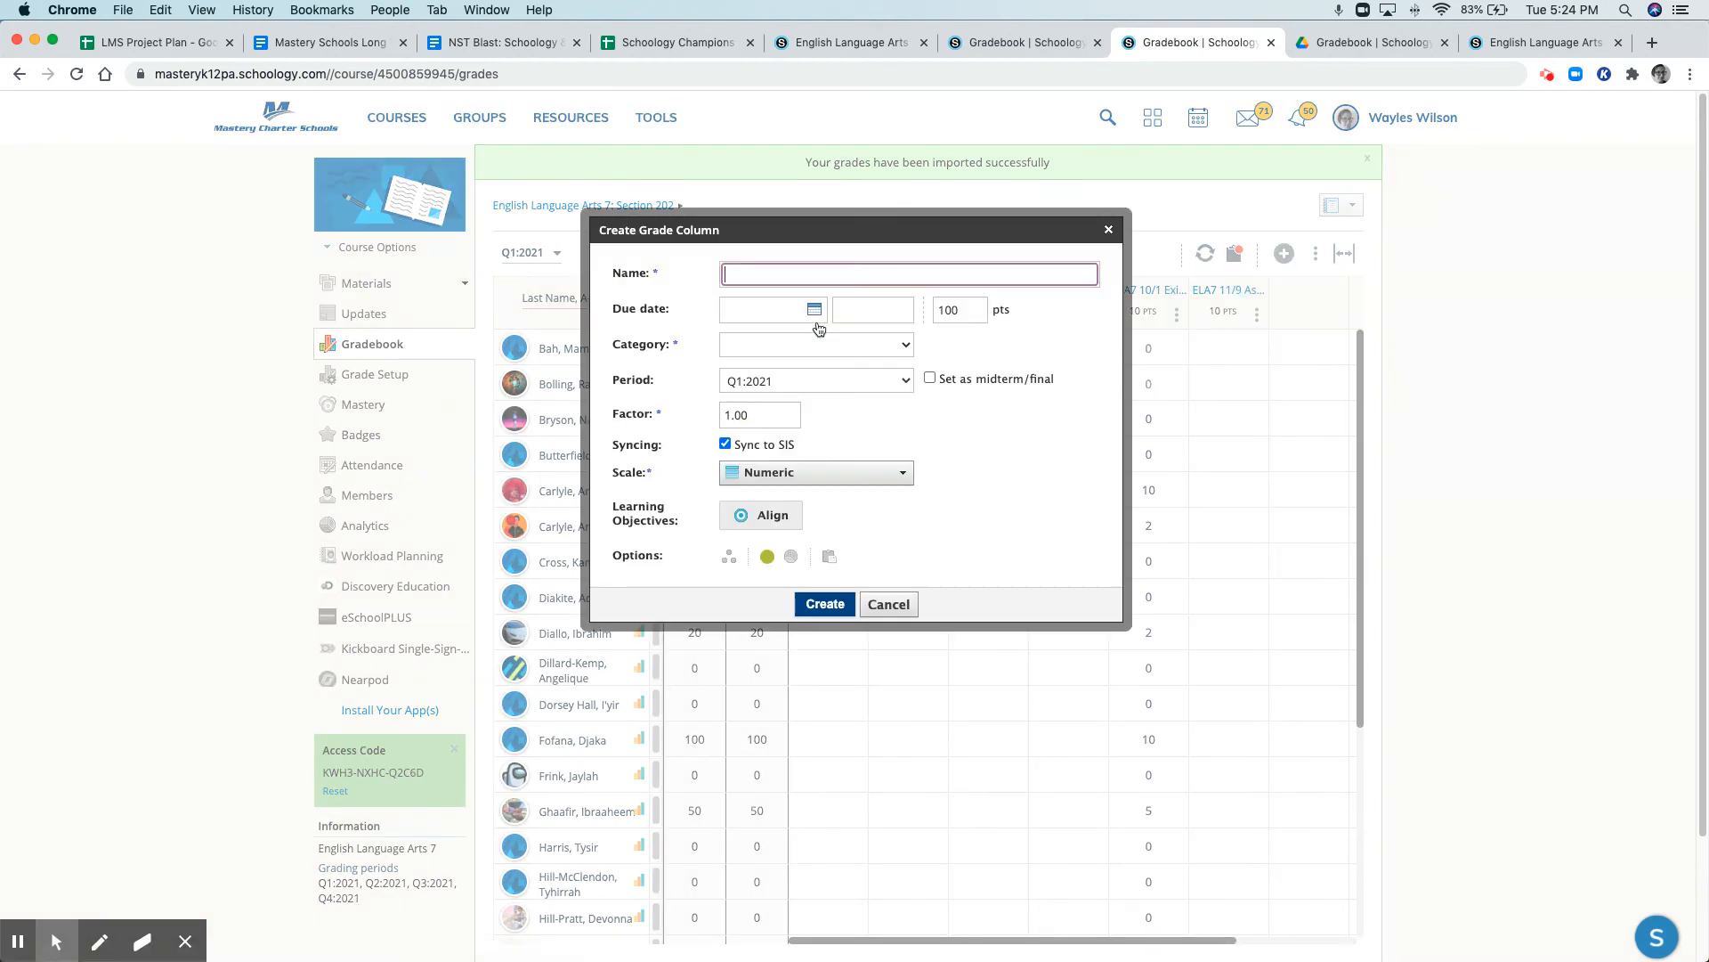
type("RP1 Fi")
key("BackSpace")
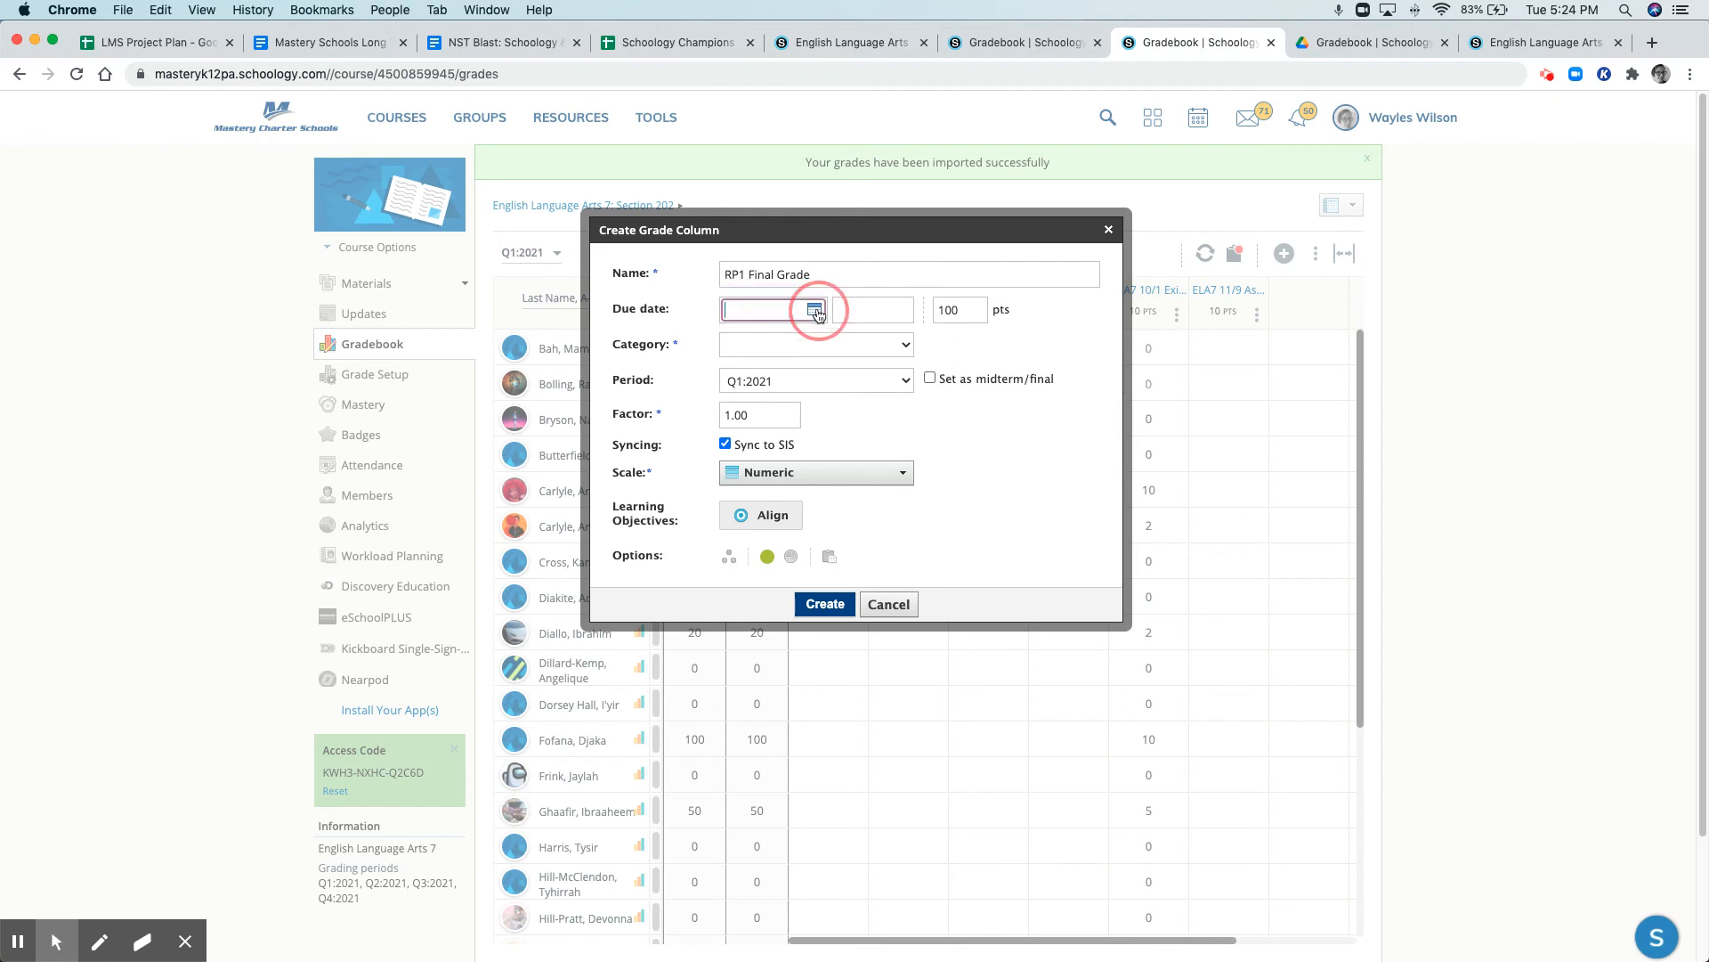
left_click(814, 309)
left_click(746, 350)
left_click(909, 414)
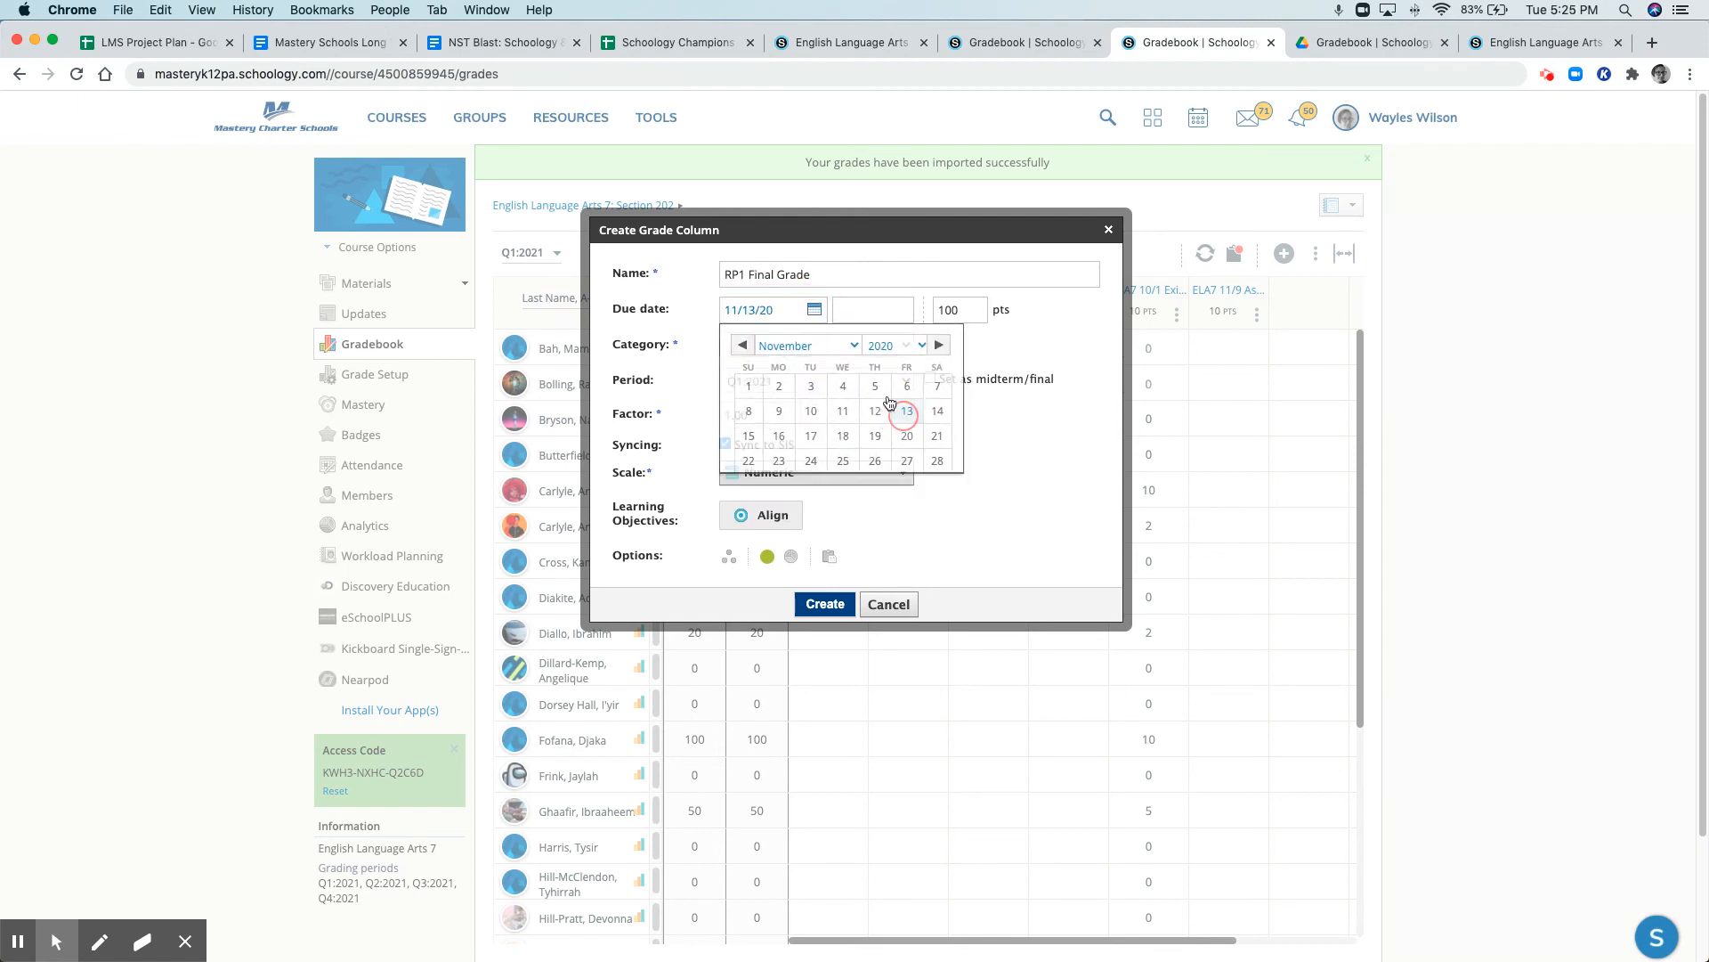
left_click(813, 343)
left_click(784, 407)
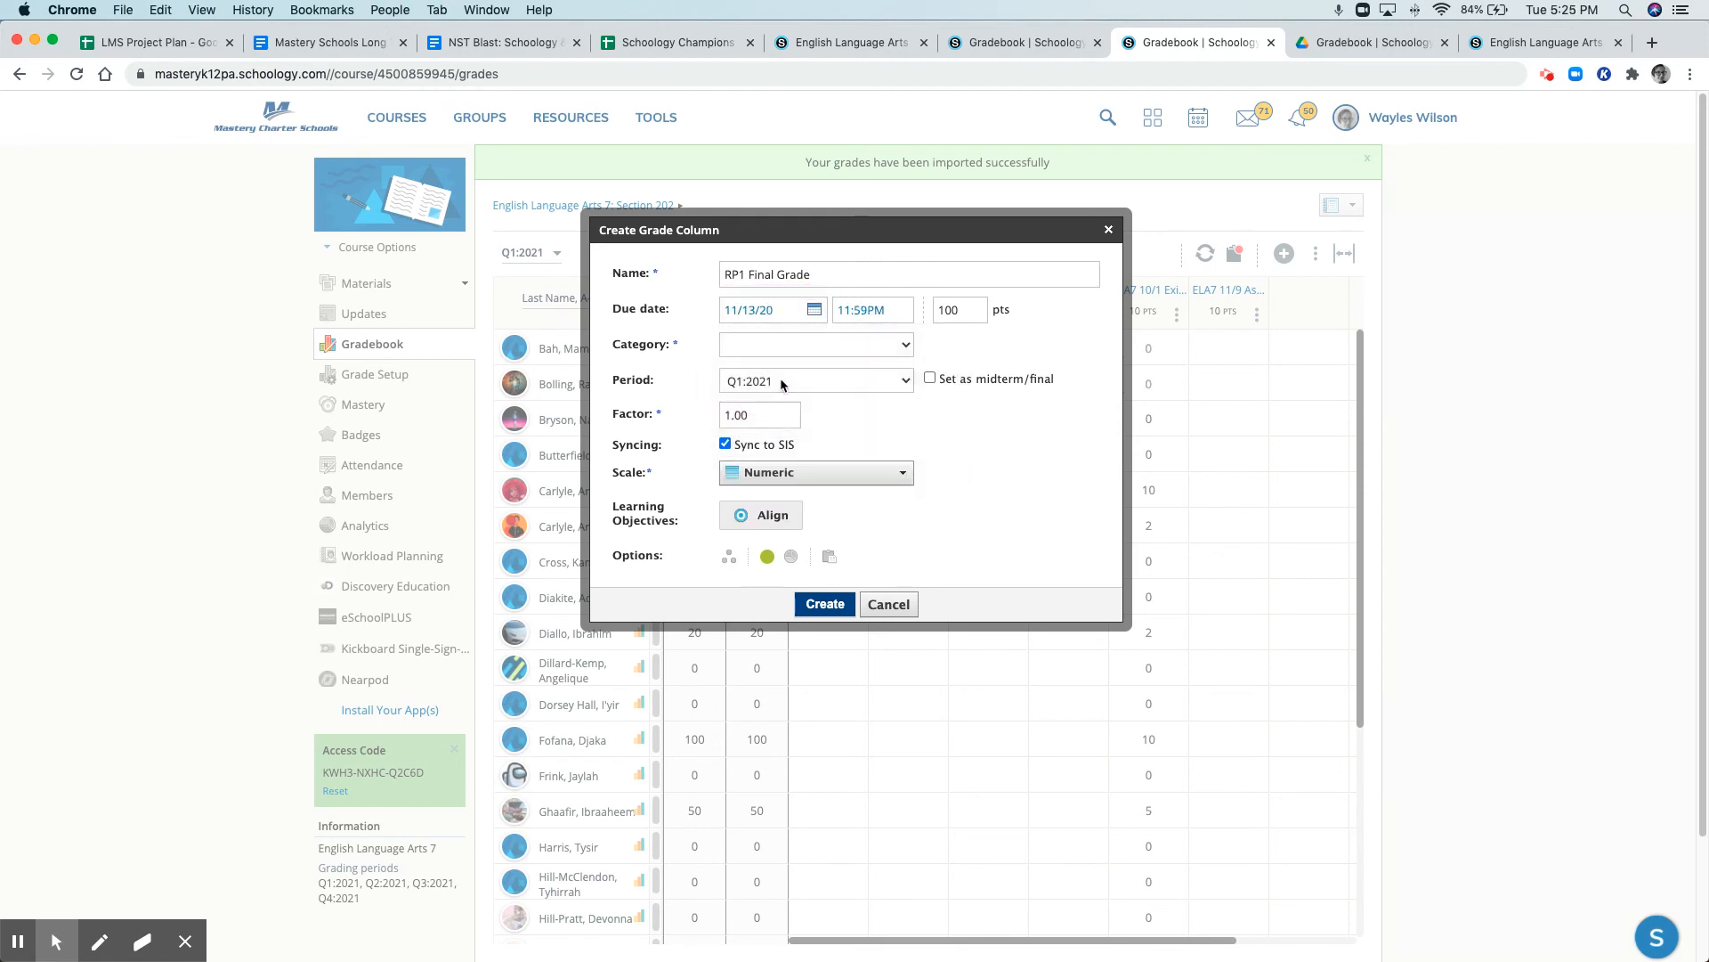
left_click(820, 604)
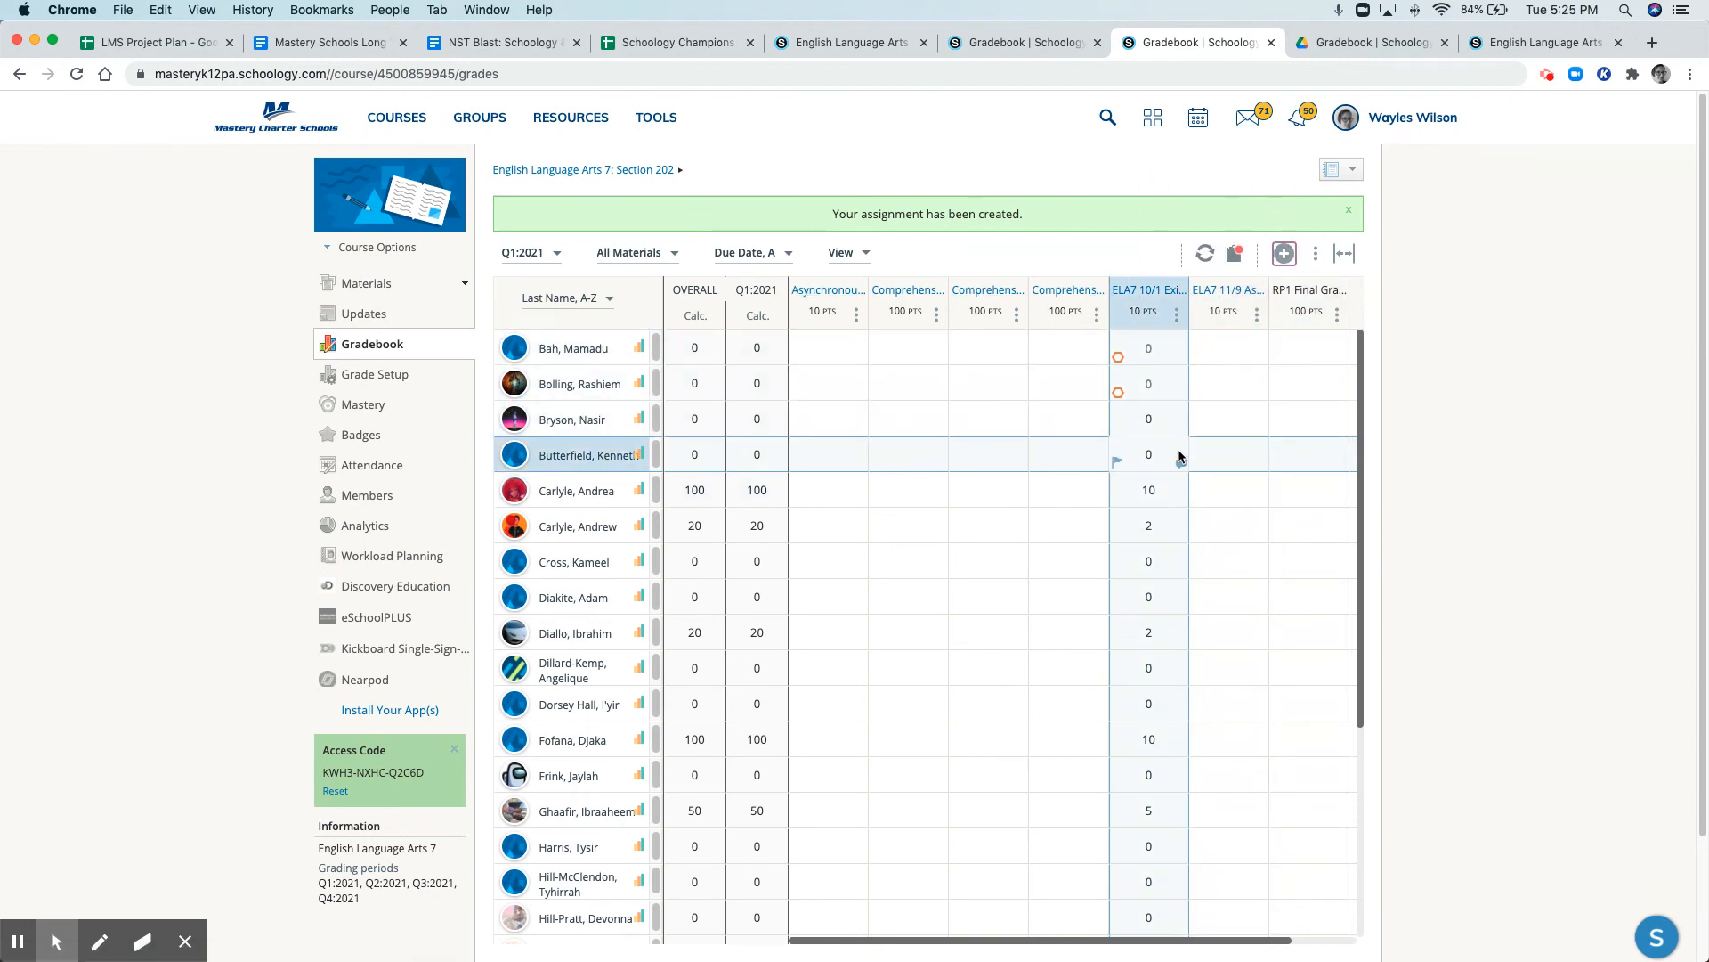
Delete the RP1 Final Grade column from the gradebook.
left_click(1239, 352)
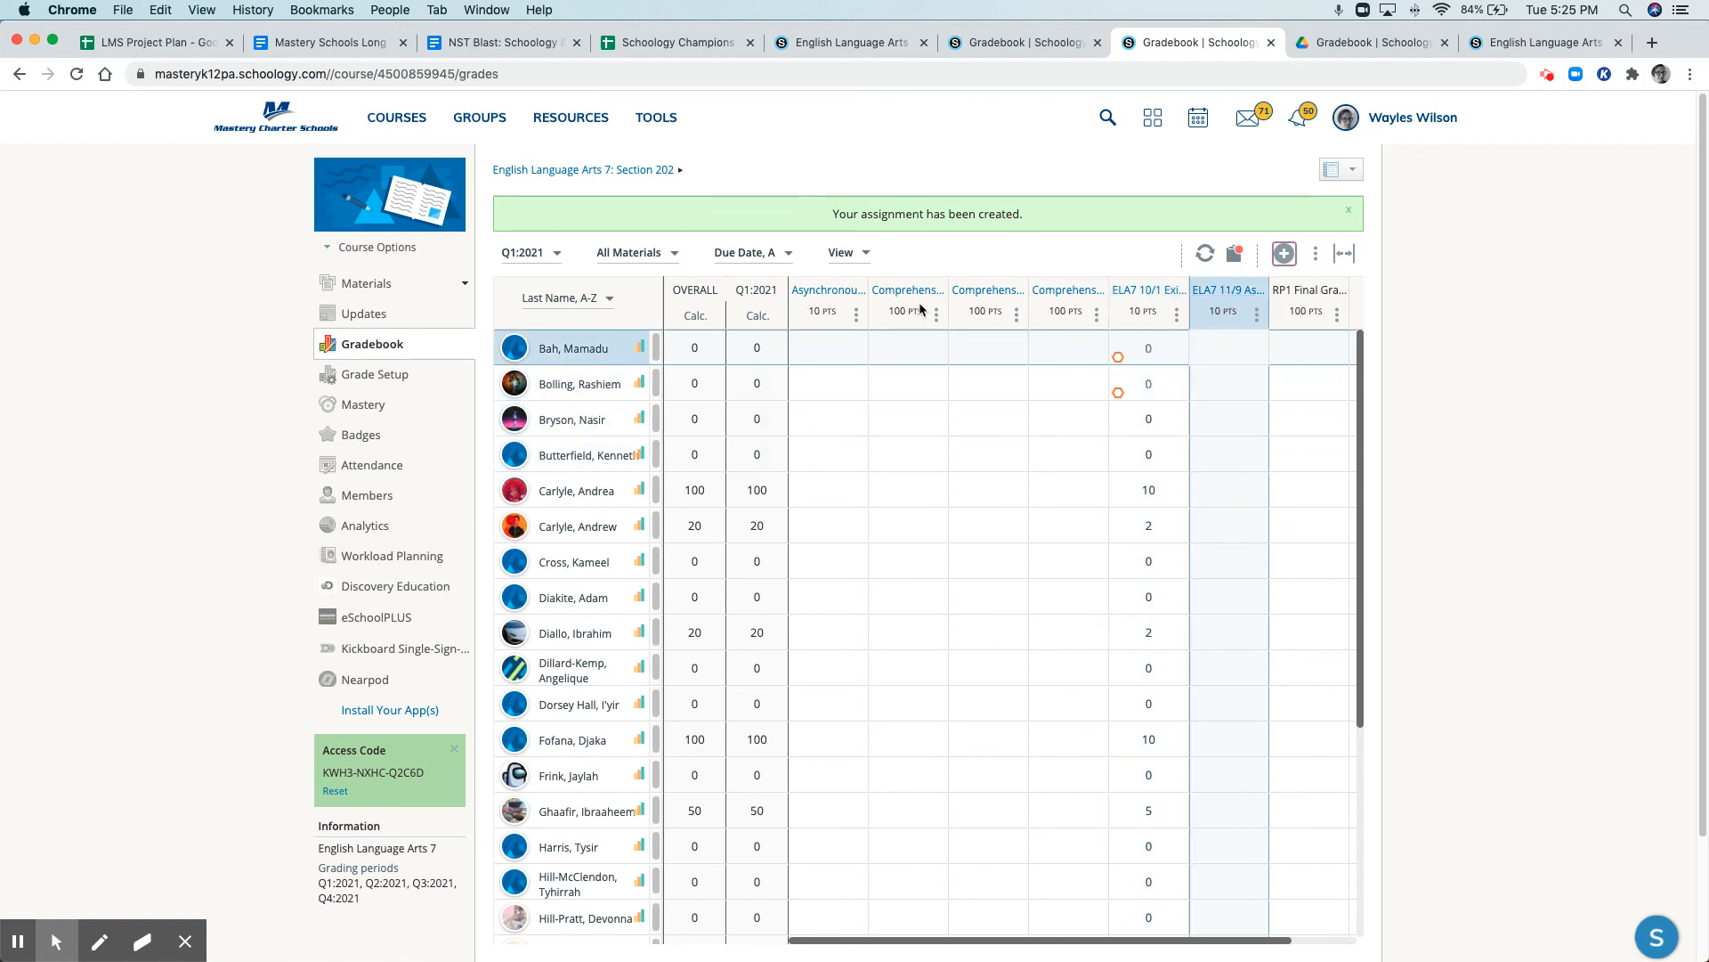
left_click(1176, 278)
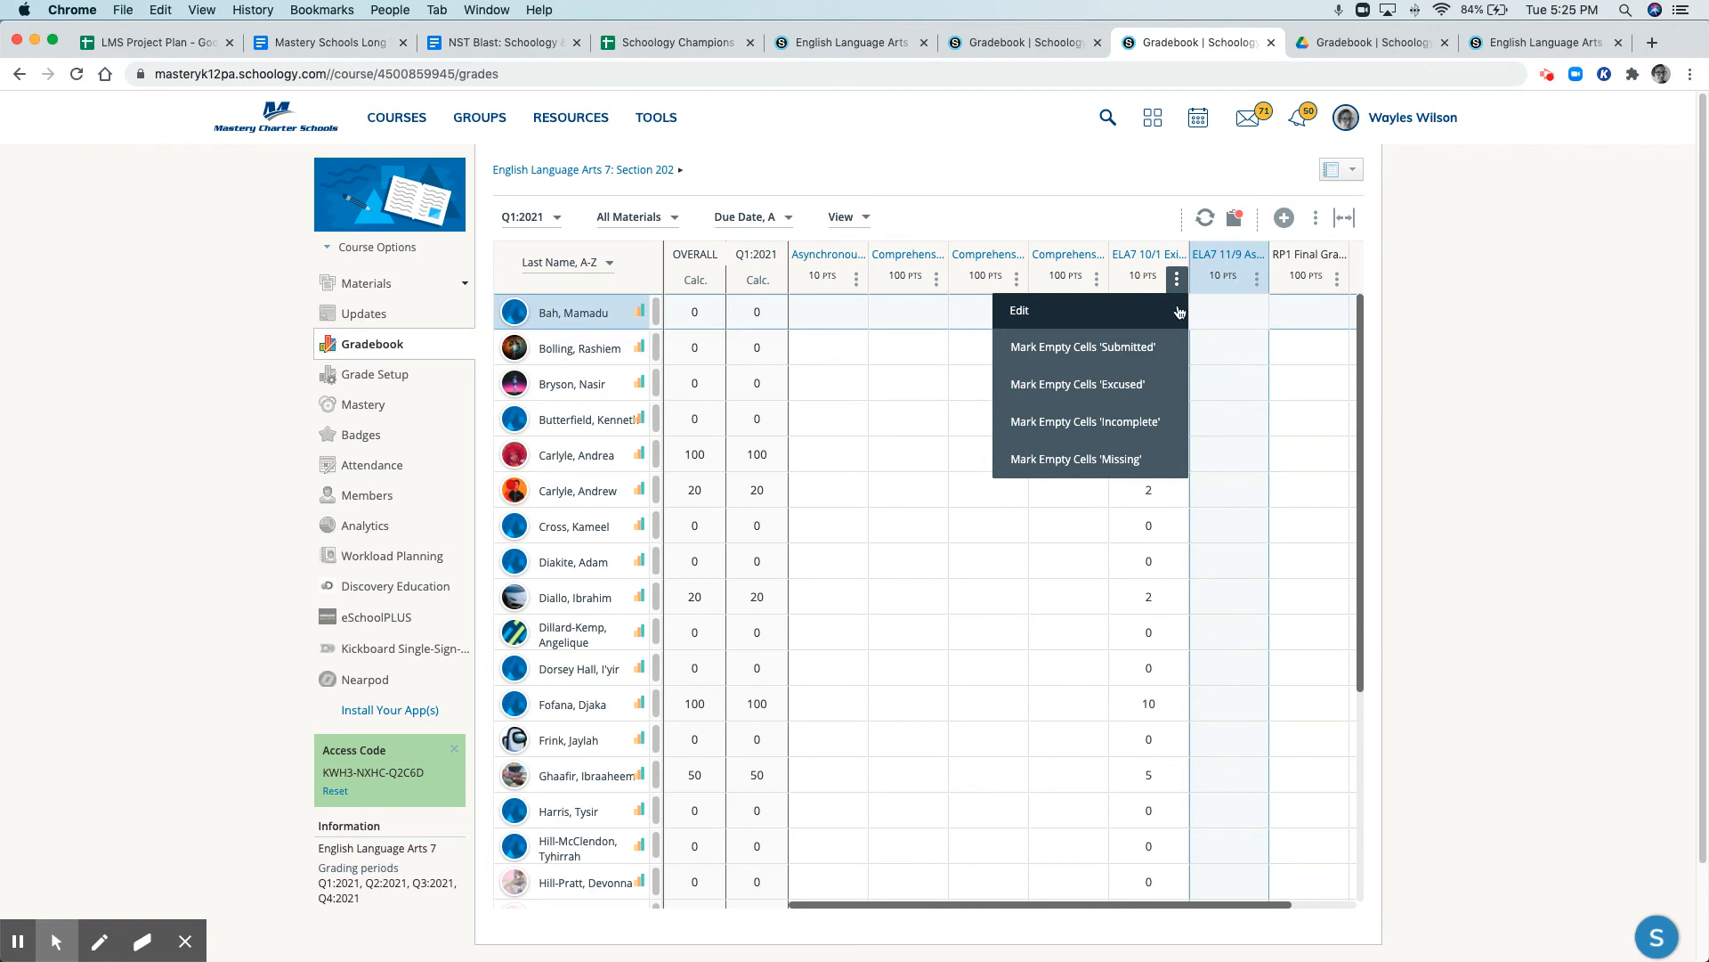
left_click(1229, 311)
left_click(1337, 279)
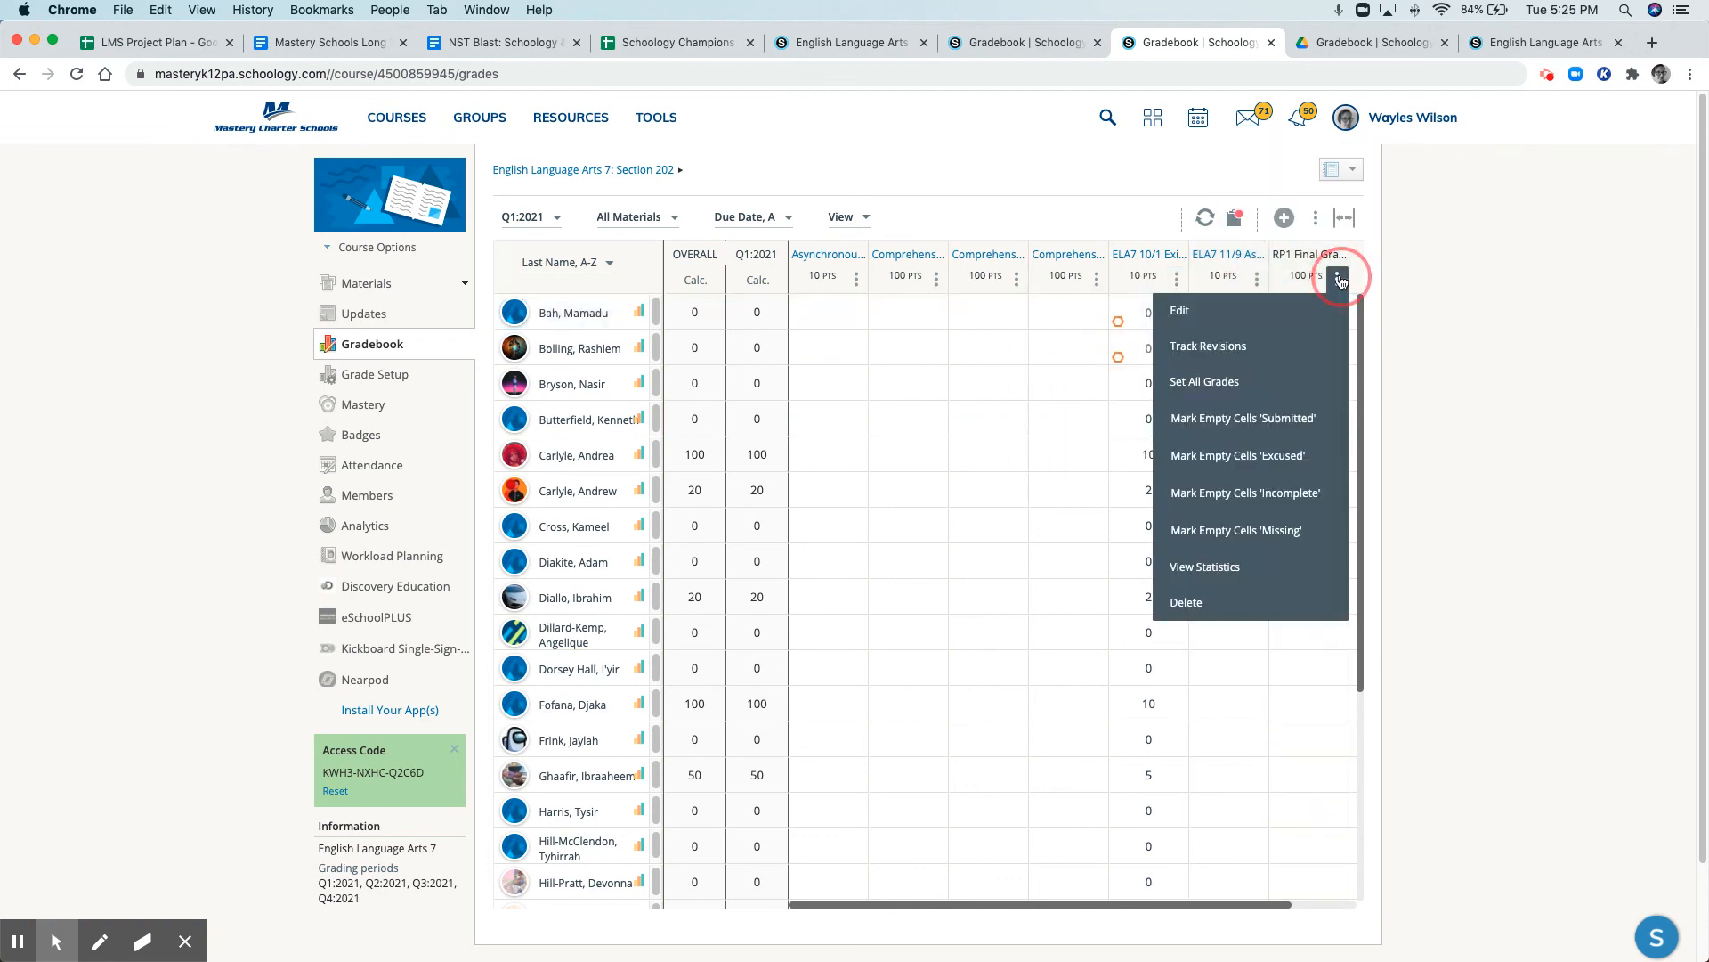
left_click(1234, 605)
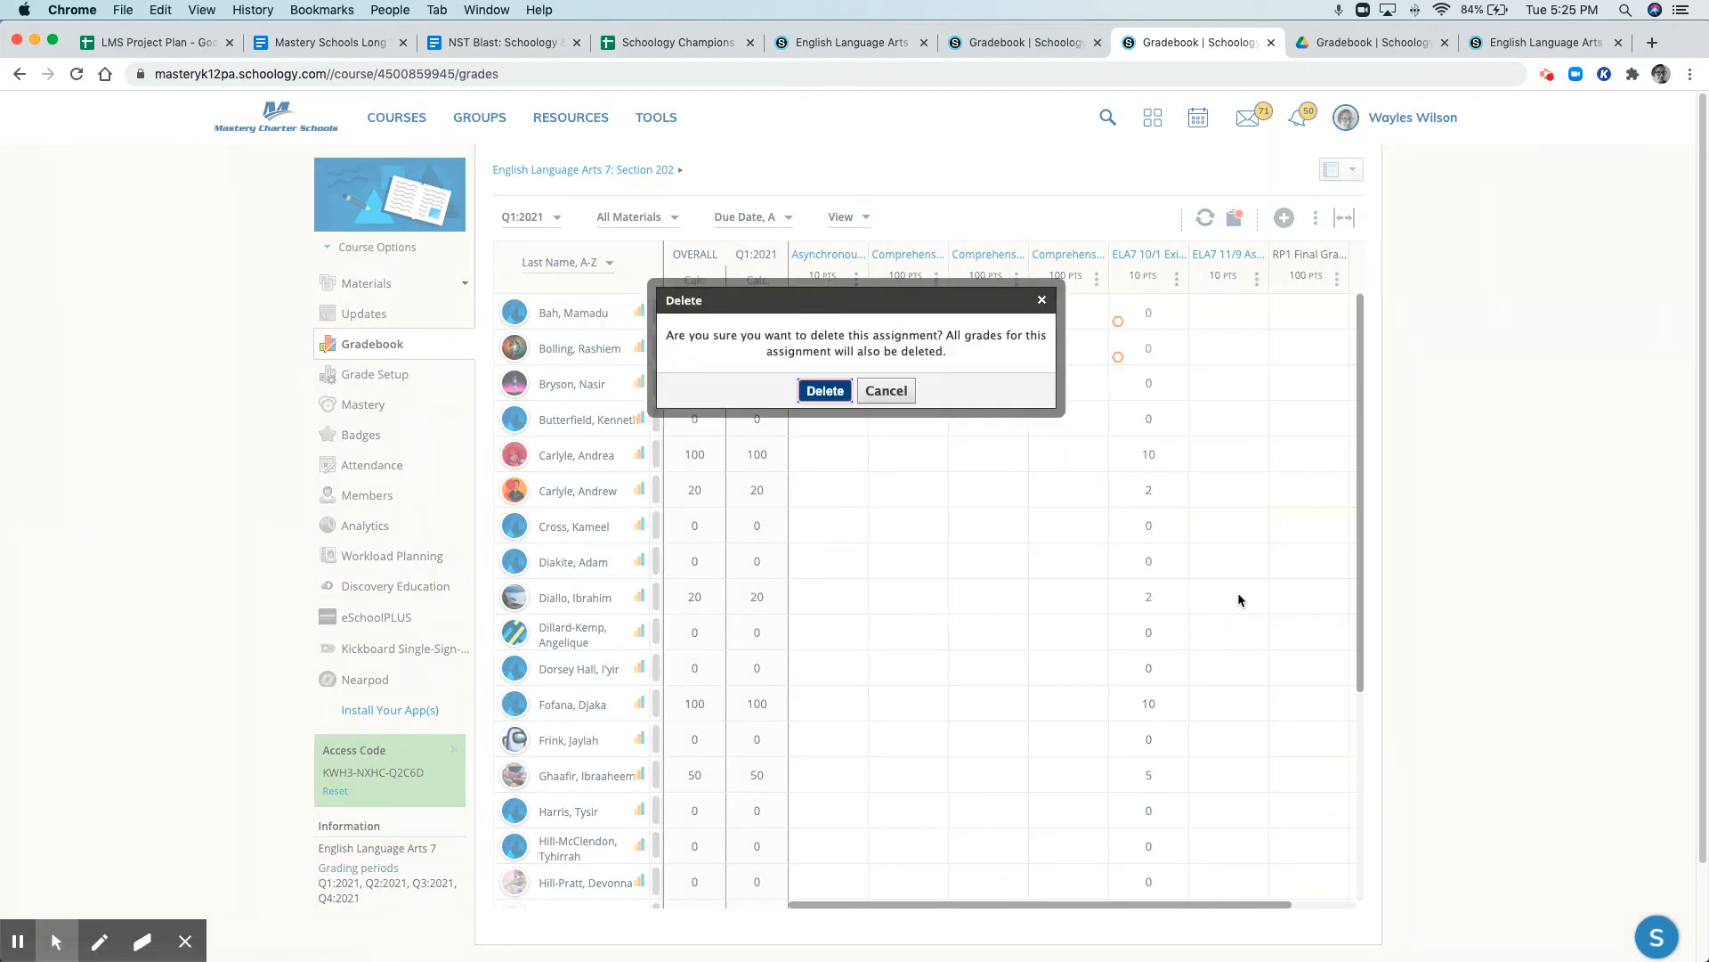
left_click(825, 391)
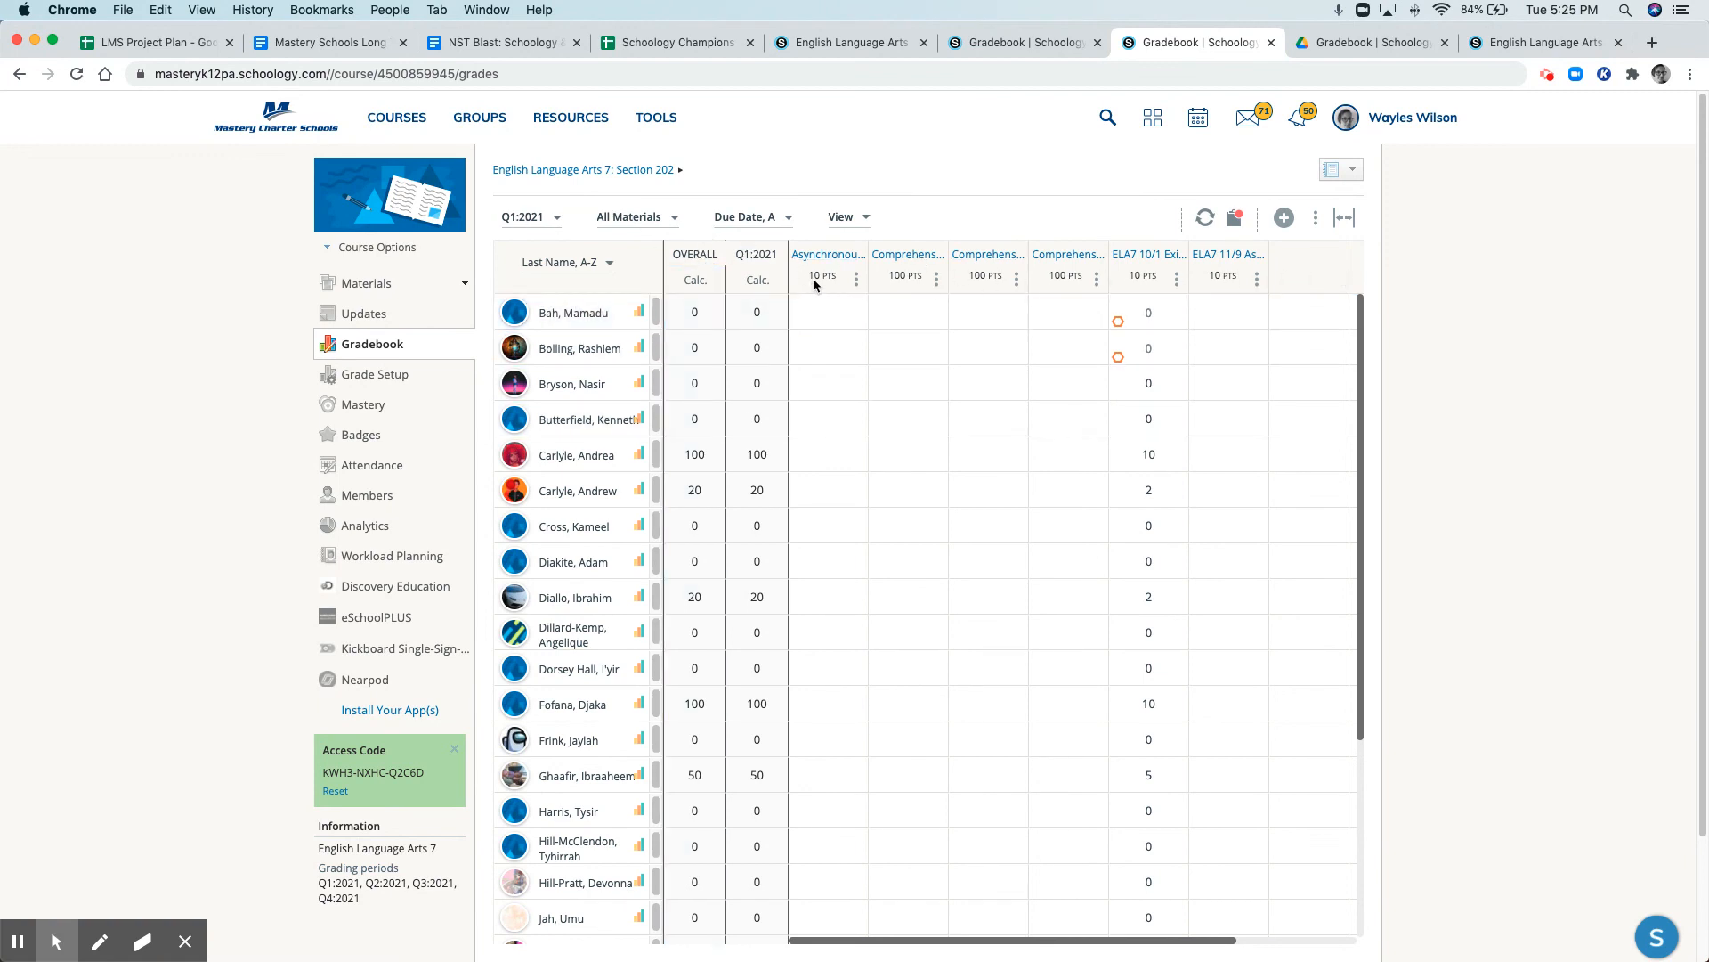
mouse_move(1244, 283)
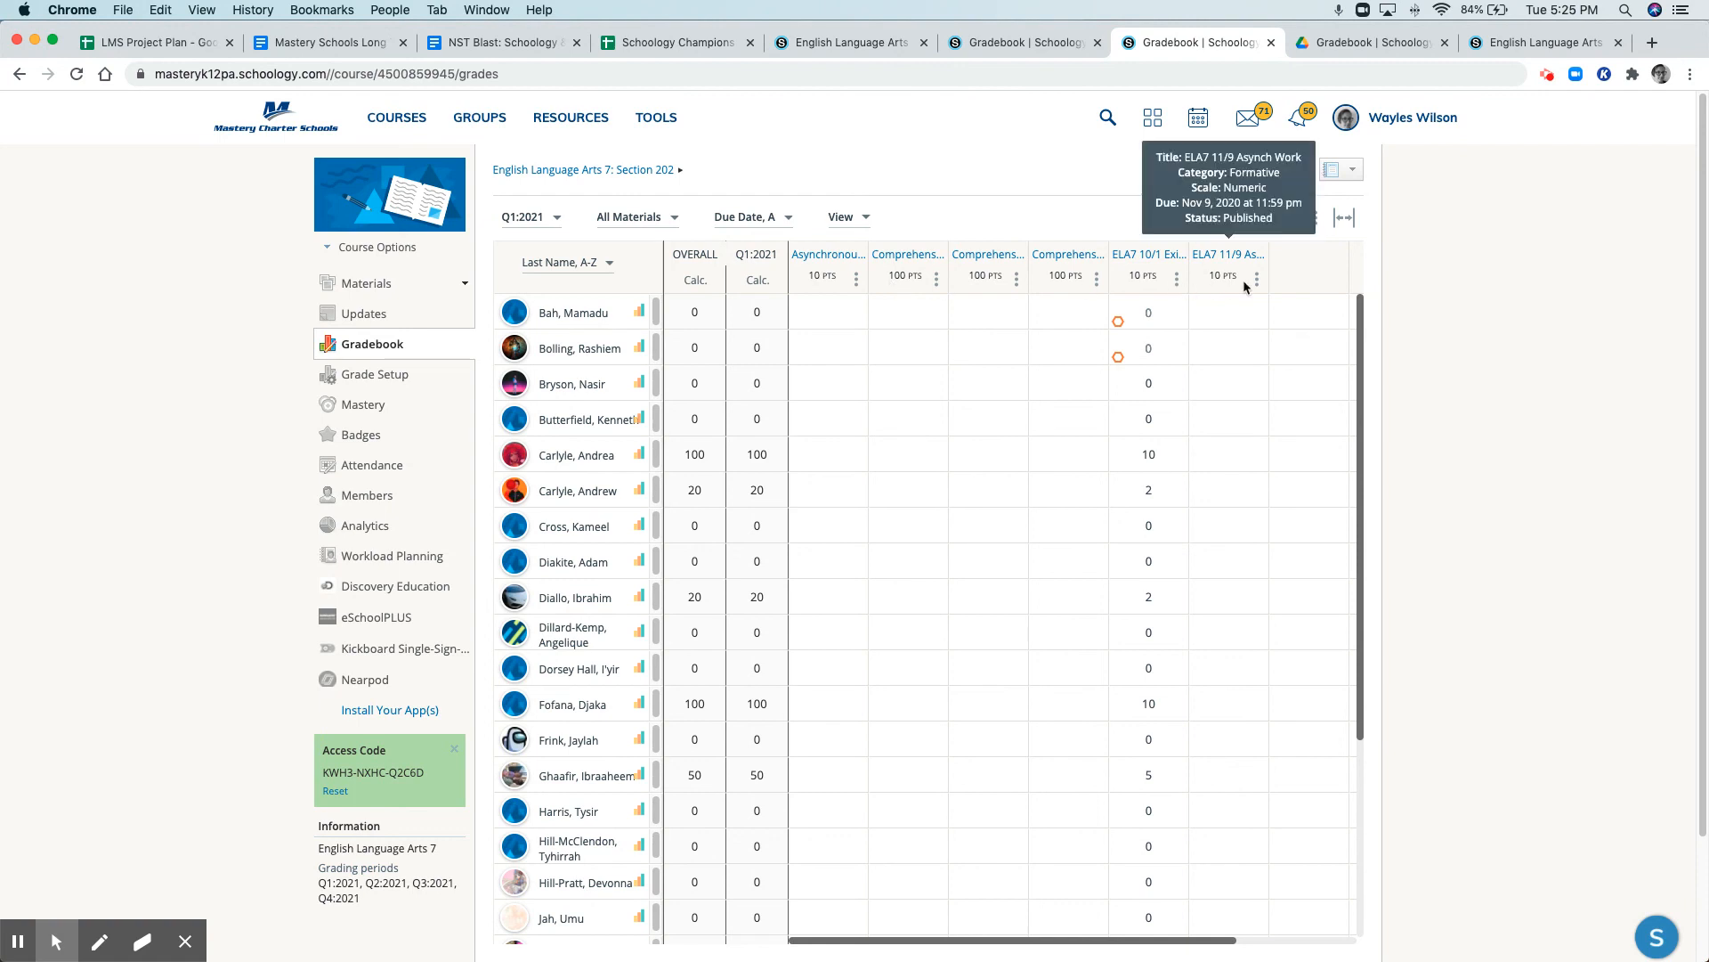